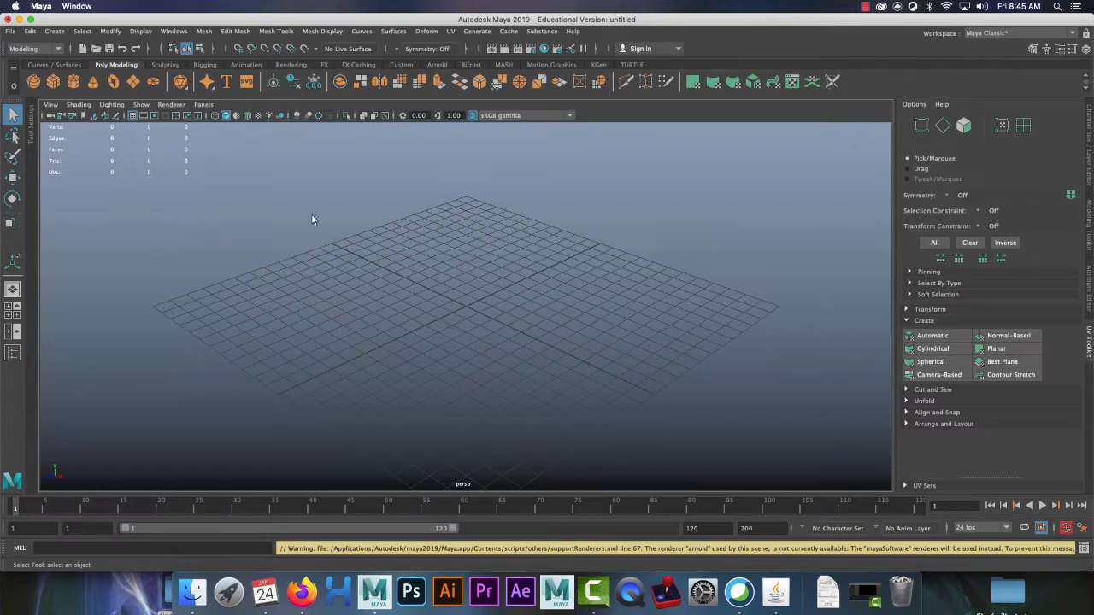
Step: Set the Maya project to the UV3_CinderBumpSpec folder
{"action": "left_click_drag", "start_coordinate": [467, 207], "coordinate": [512, 329], "text": "alt"}
{"action": "middle_click_drag", "start_coordinate": [511, 330], "coordinate": [439, 242], "text": "alt"}
{"action": "left_click", "coordinate": [11, 32]}
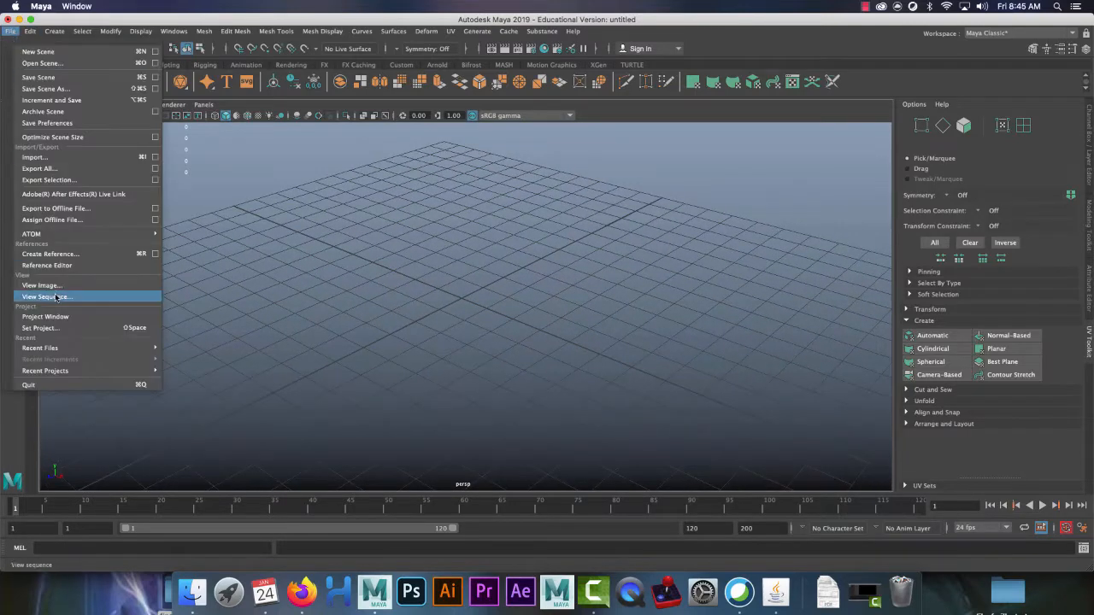
{"action": "left_click", "coordinate": [34, 327]}
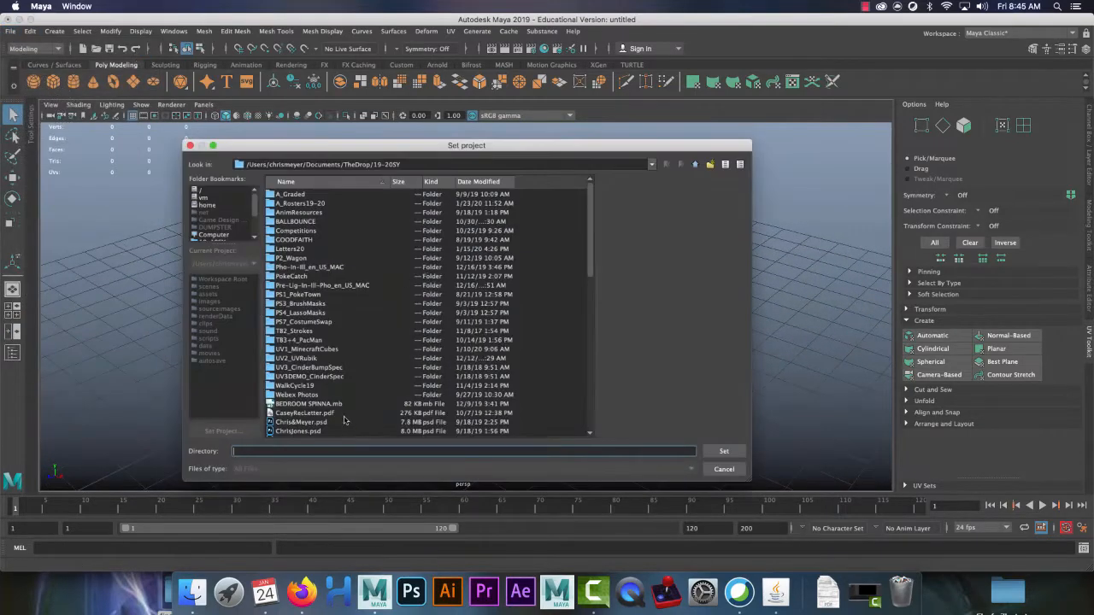
{"action": "left_click", "coordinate": [291, 368]}
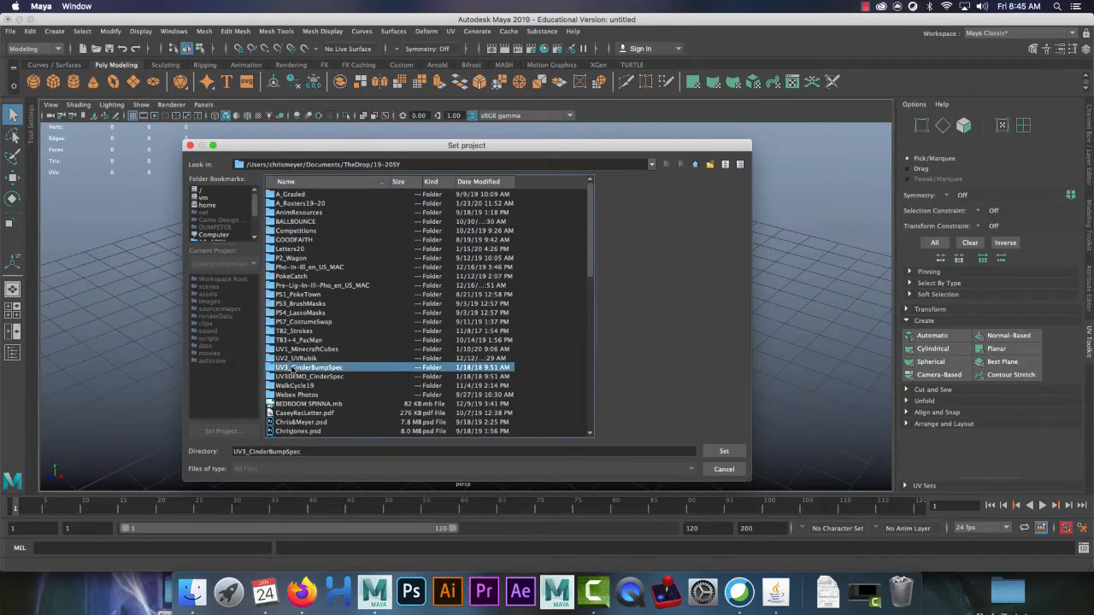
{"action": "left_click", "coordinate": [723, 453]}
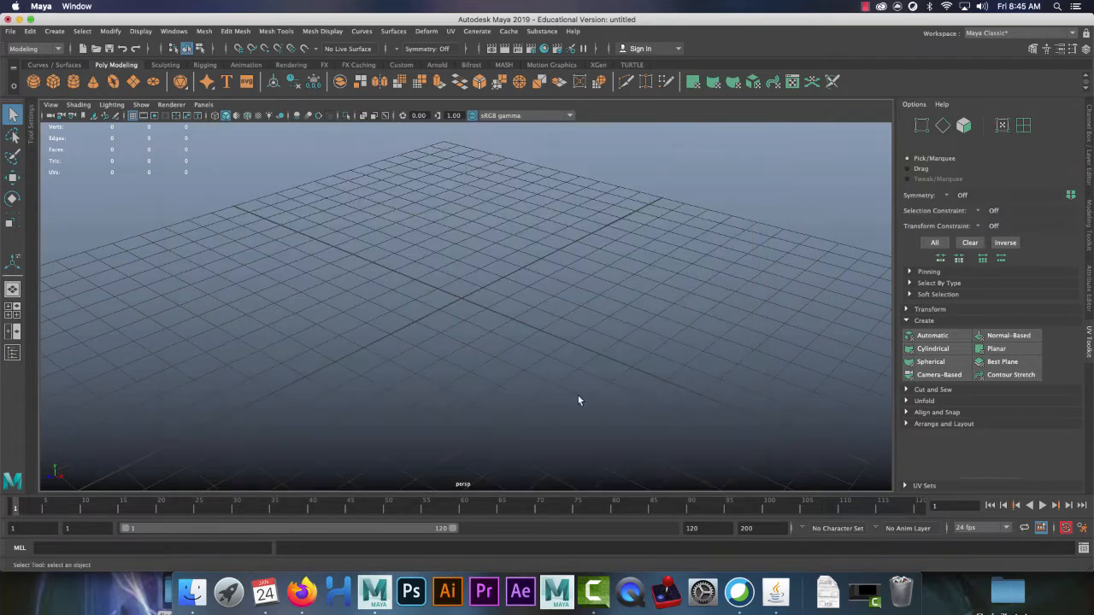
Step: Browse the scenes folder to UV5CinderSpec.mb, then cancel without opening it
{"action": "left_click", "coordinate": [95, 48]}
{"action": "left_click", "coordinate": [321, 204]}
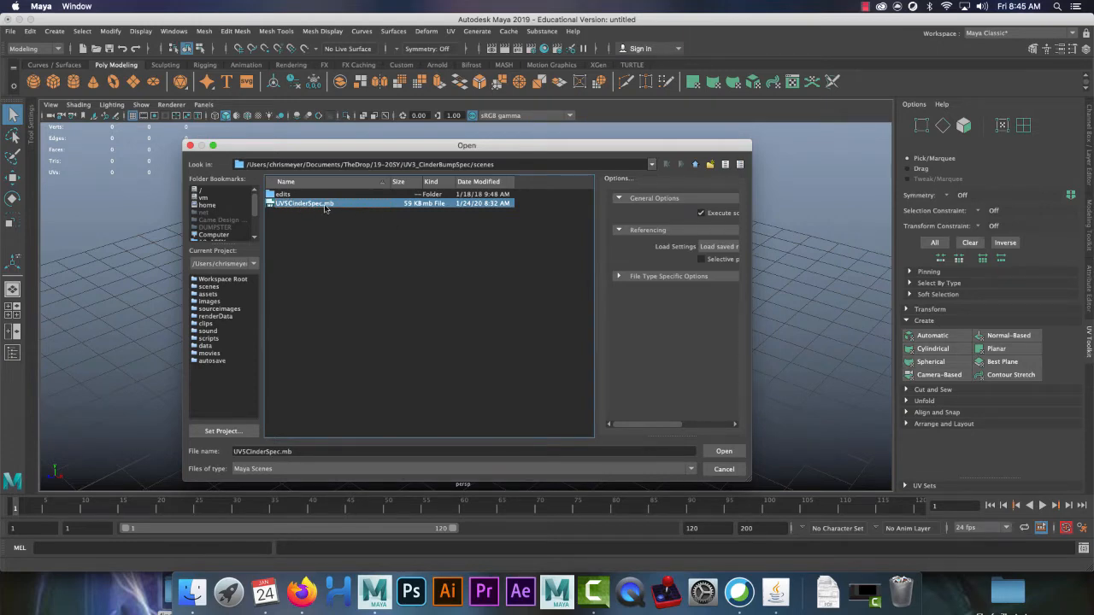
{"action": "left_click", "coordinate": [722, 468]}
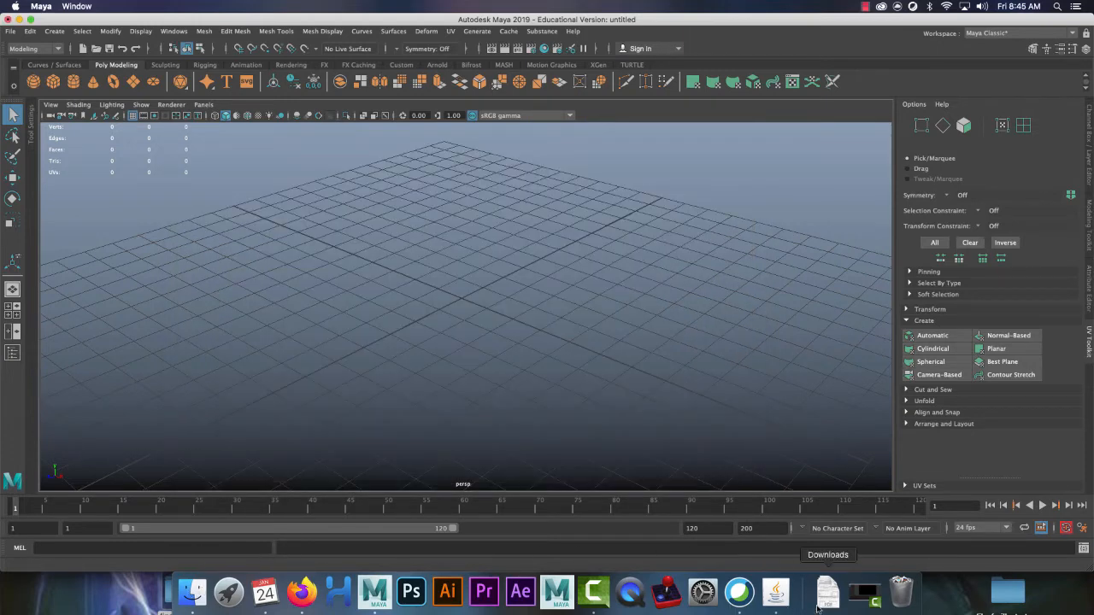
Step: Close the Finder scenes window and open UV345Cinder.mb, declining to save the untitled scene
{"action": "left_click", "coordinate": [865, 6]}
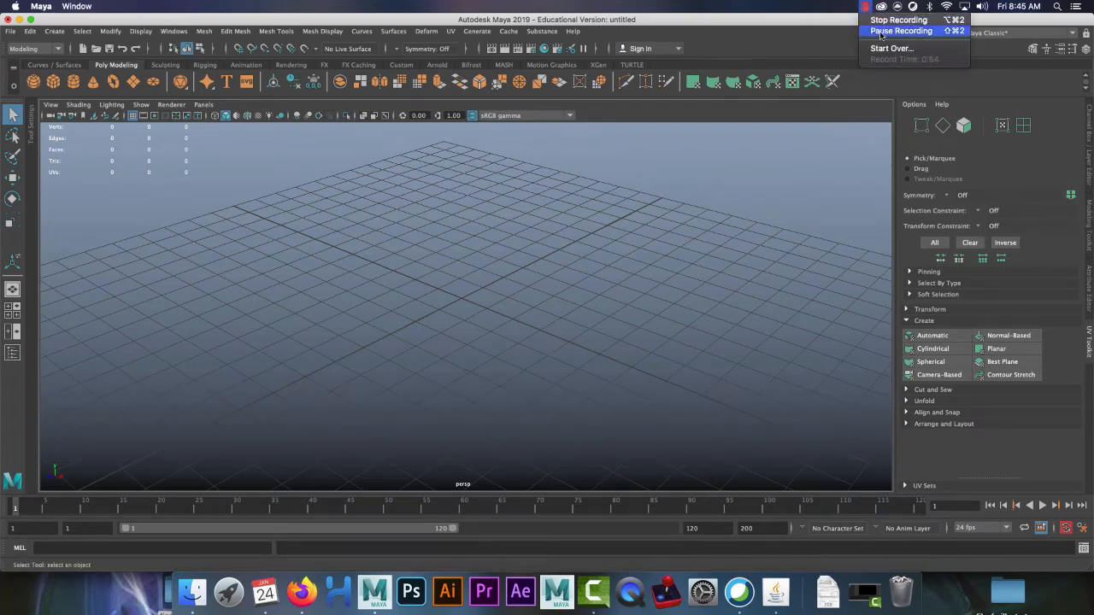
{"action": "left_click", "coordinate": [880, 32]}
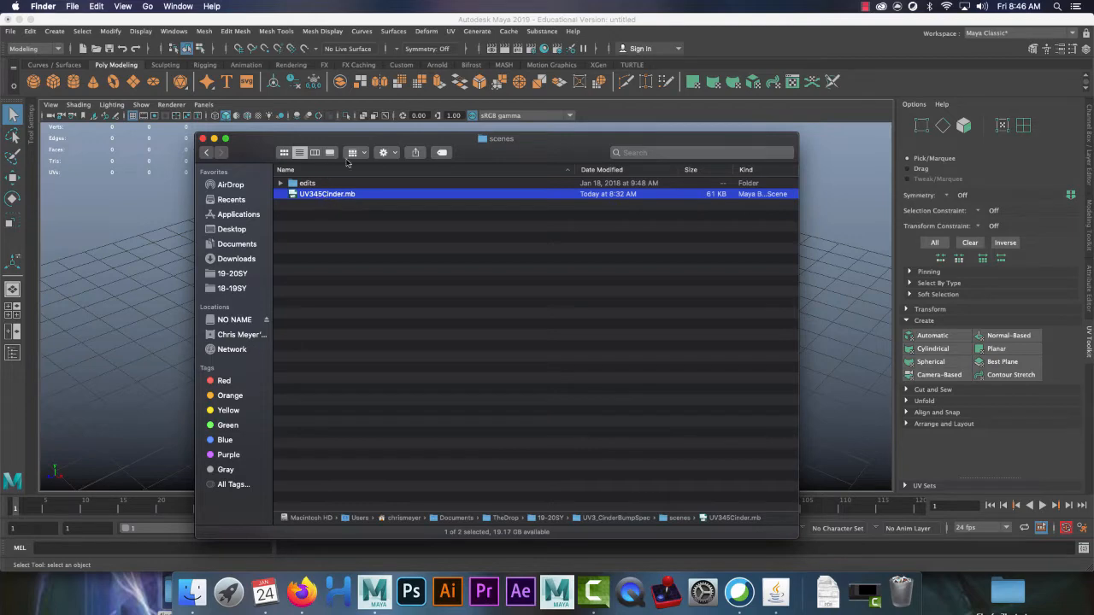
{"action": "left_click", "coordinate": [203, 139]}
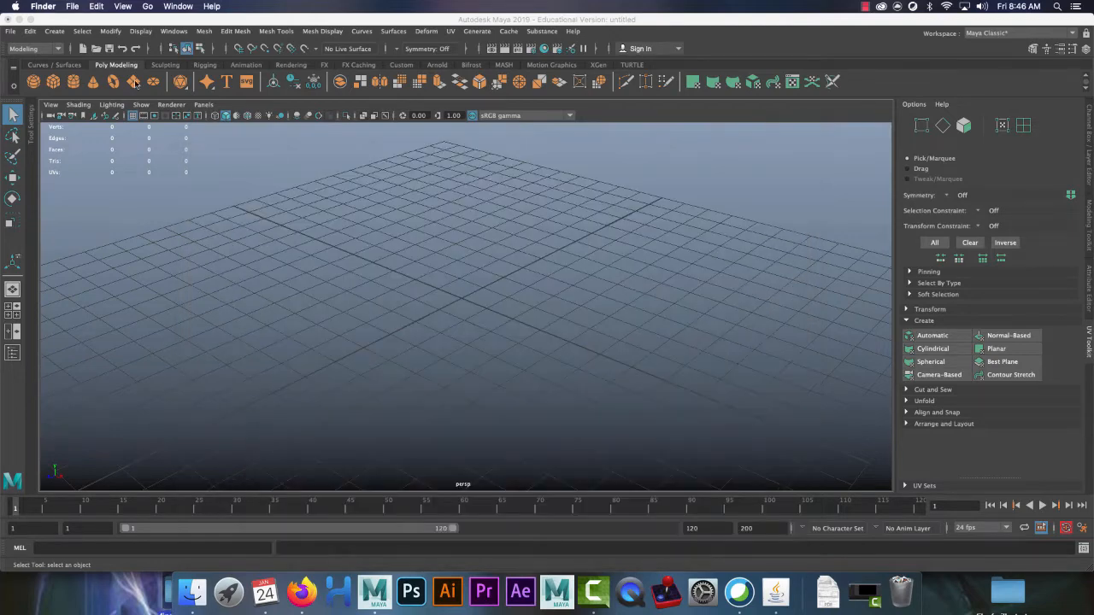
{"action": "left_click", "coordinate": [98, 48]}
{"action": "double_click", "coordinate": [291, 207]}
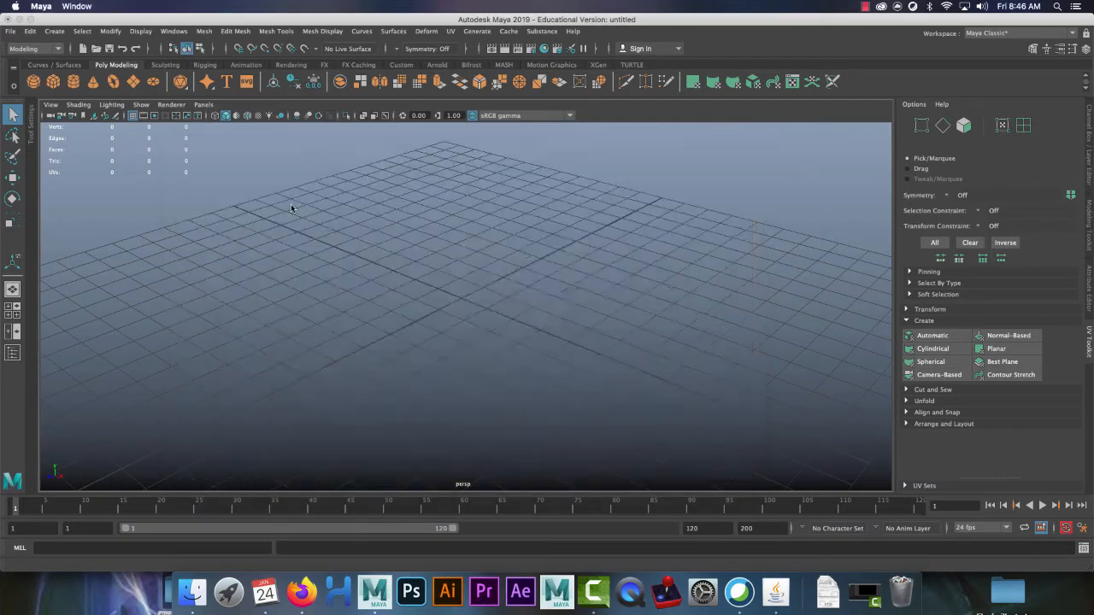
{"action": "left_click", "coordinate": [535, 292]}
Step: Select the cinder block and open the UV Editor from the UV menu
{"action": "left_click", "coordinate": [428, 276]}
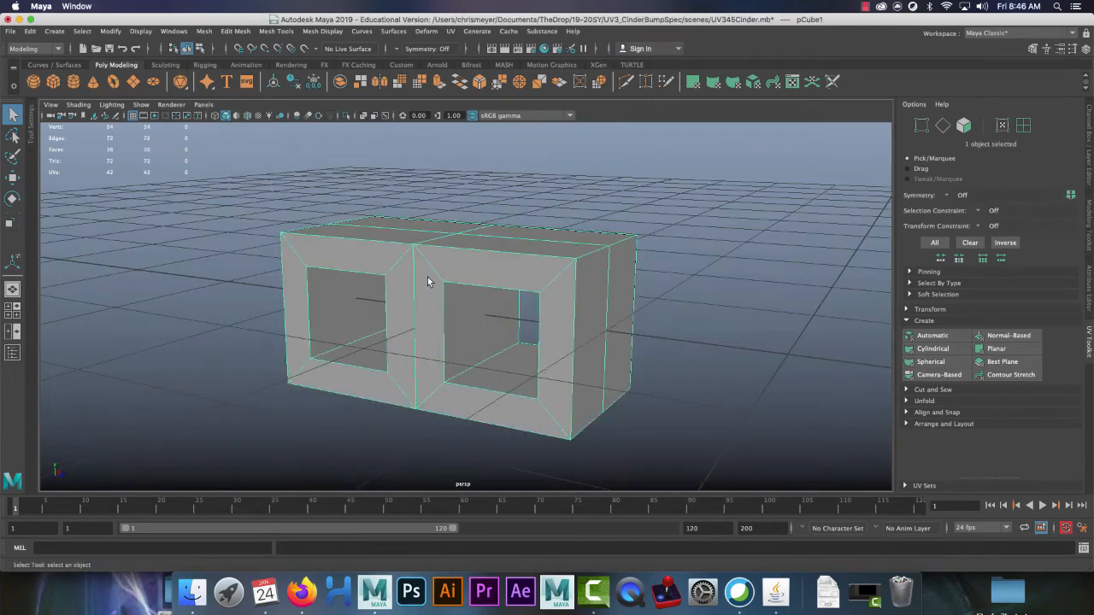
{"action": "left_click_drag", "start_coordinate": [707, 312], "coordinate": [632, 290], "text": "alt"}
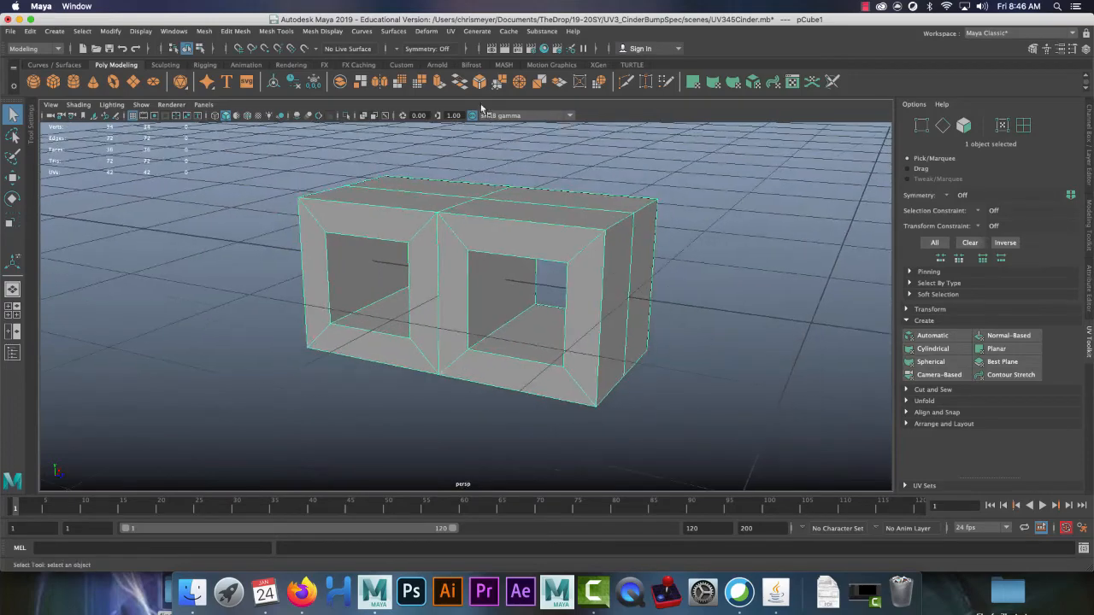
{"action": "left_click", "coordinate": [452, 32]}
{"action": "left_click", "coordinate": [481, 48]}
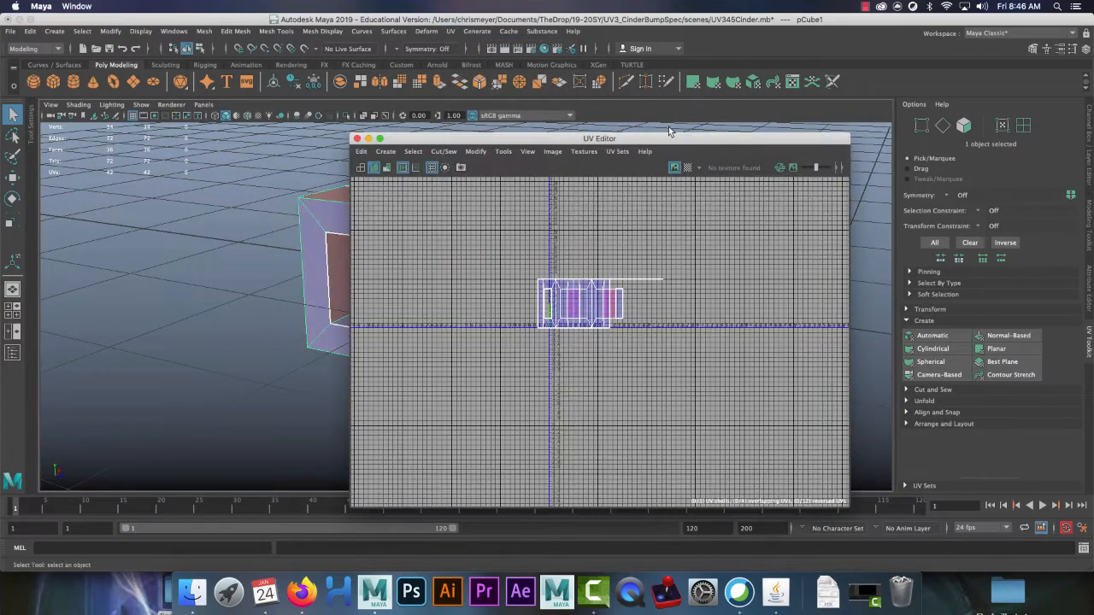
Step: Pan, orbit and zoom the perspective view and UV Editor to frame the block and its UV shells
{"action": "left_click_drag", "start_coordinate": [264, 225], "coordinate": [238, 254], "text": "alt"}
{"action": "middle_click_drag", "start_coordinate": [237, 254], "coordinate": [200, 263], "text": "alt"}
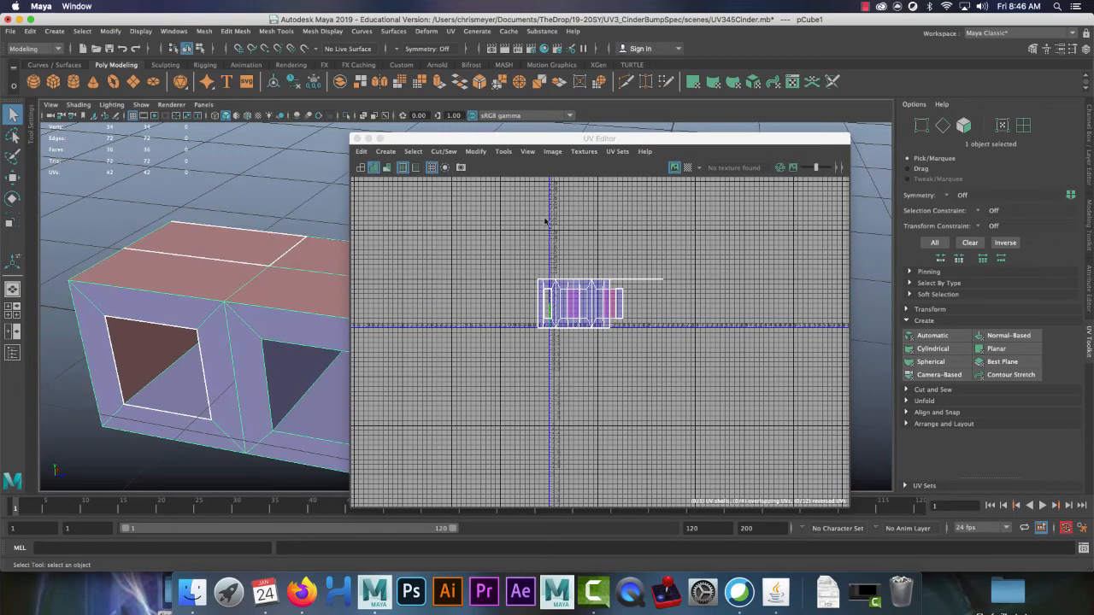
{"action": "right_click_drag", "start_coordinate": [542, 215], "coordinate": [723, 318], "text": "alt"}
{"action": "middle_click_drag", "start_coordinate": [465, 322], "coordinate": [505, 272], "text": "alt"}
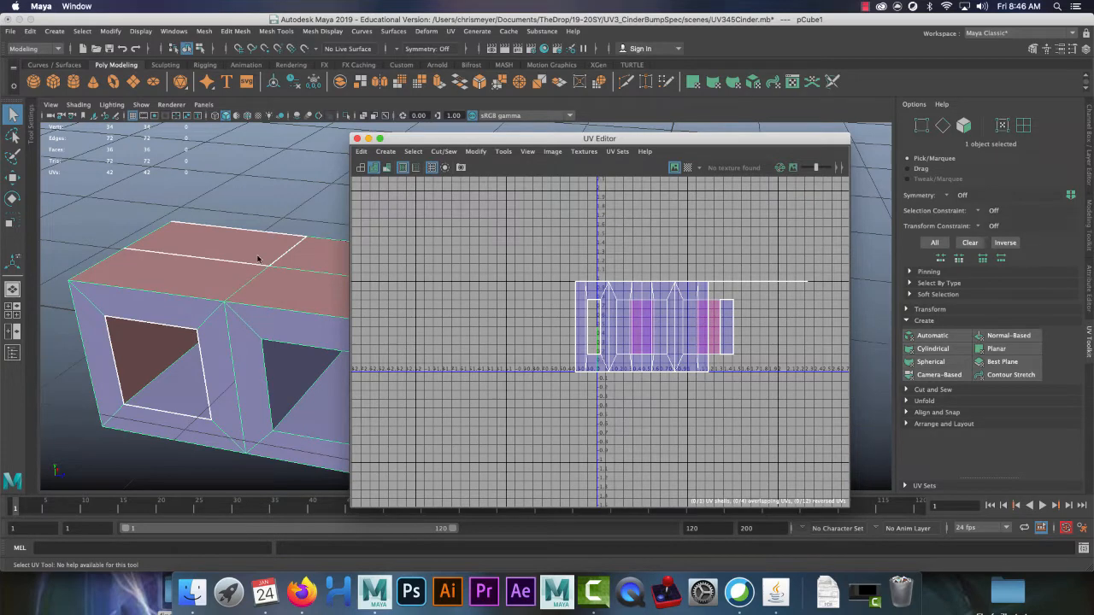
{"action": "middle_click_drag", "start_coordinate": [261, 244], "coordinate": [238, 266], "text": "alt"}
{"action": "right_click_drag", "start_coordinate": [304, 326], "coordinate": [292, 305], "text": "alt"}
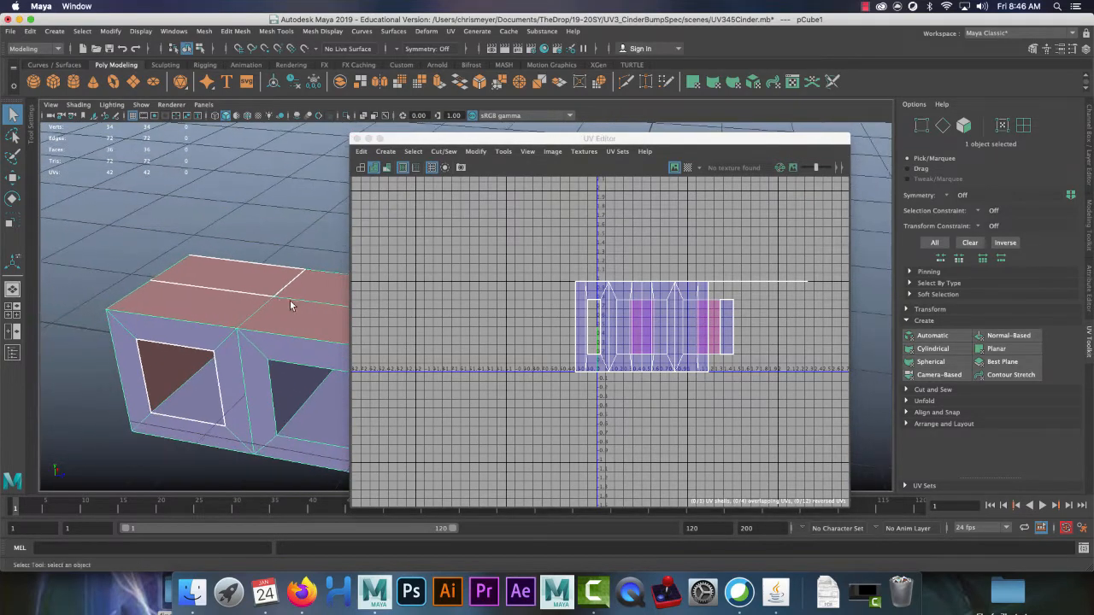
{"action": "middle_click_drag", "start_coordinate": [291, 305], "coordinate": [248, 267], "text": "alt"}
{"action": "right_click_drag", "start_coordinate": [258, 303], "coordinate": [240, 284], "text": "alt"}
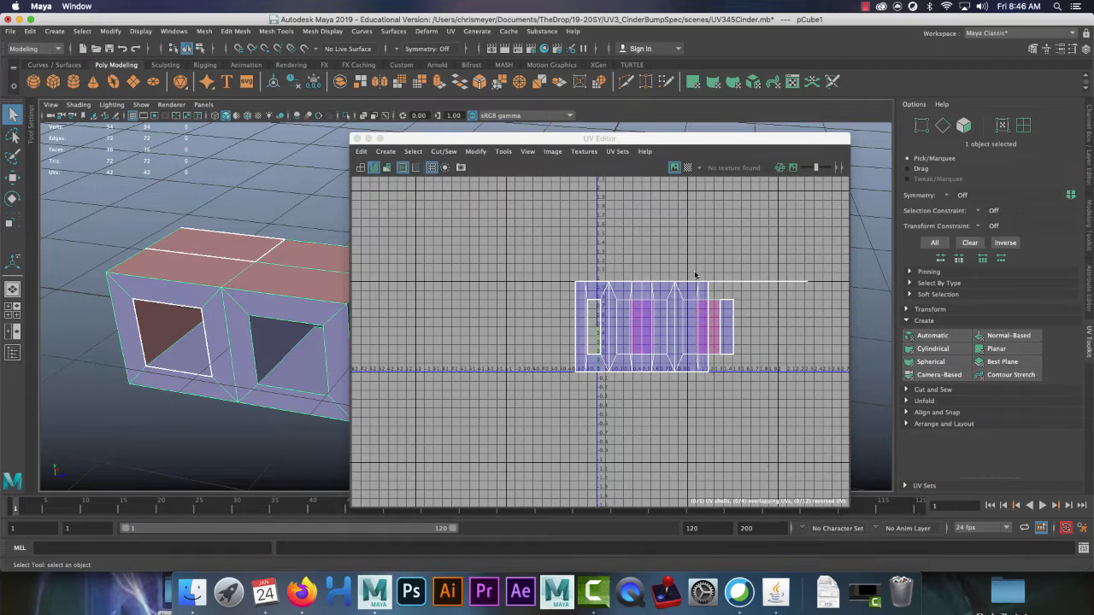
Step: Turn on the UV checker display, hide the tile labels, and switch to face selection
{"action": "left_click", "coordinate": [688, 168]}
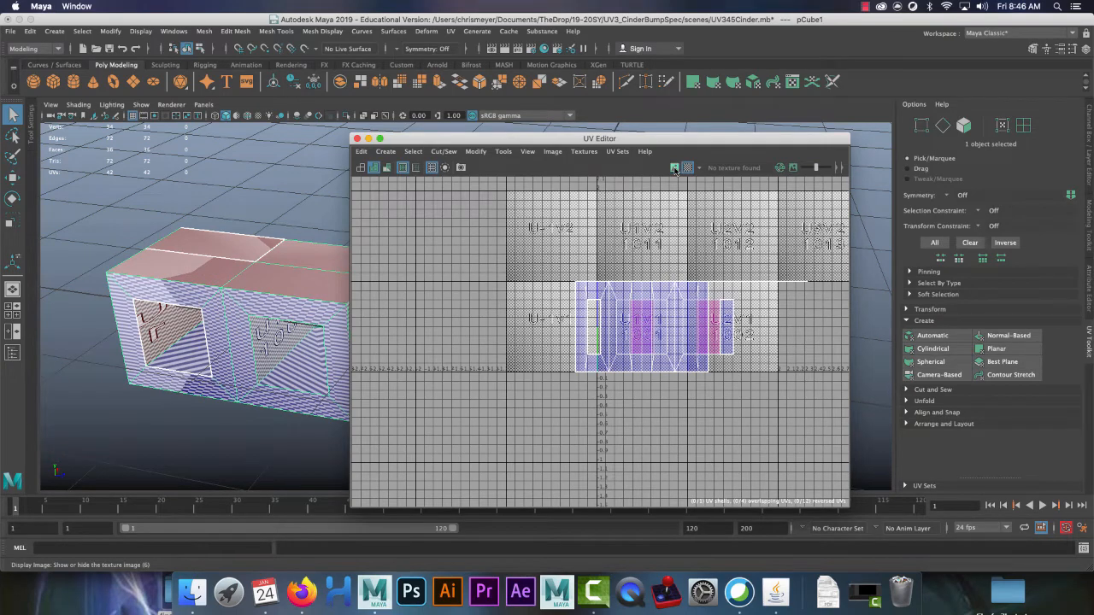
{"action": "left_click", "coordinate": [674, 169]}
{"action": "middle_click_drag", "start_coordinate": [254, 291], "coordinate": [227, 317], "text": "alt"}
{"action": "right_click_drag", "start_coordinate": [224, 320], "coordinate": [286, 405], "text": "alt"}
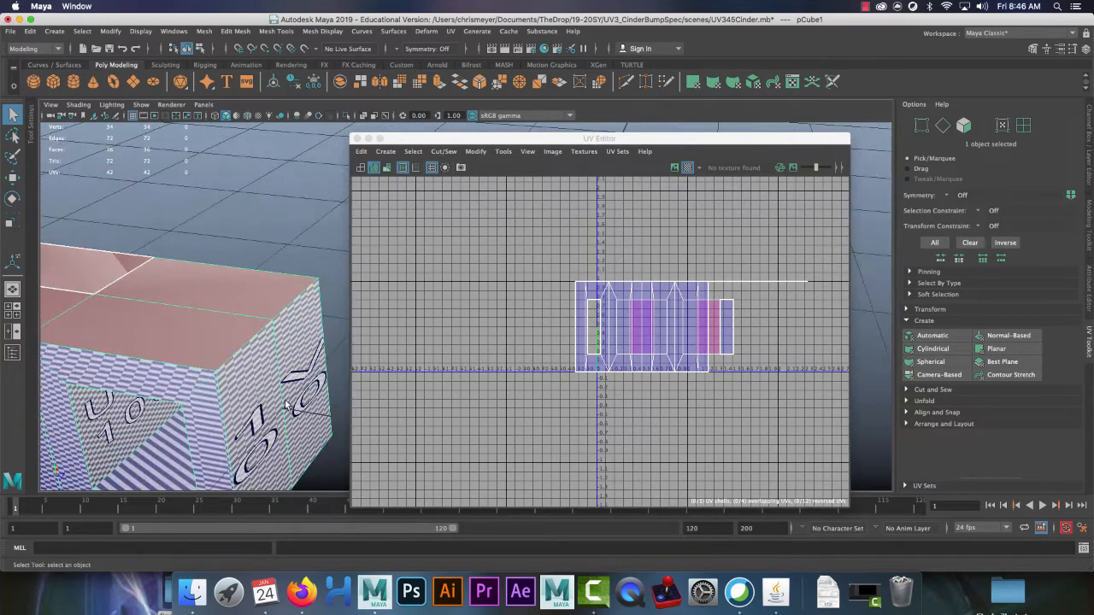
{"action": "left_click_drag", "start_coordinate": [251, 386], "coordinate": [273, 366], "text": "alt"}
{"action": "right_click_drag", "start_coordinate": [252, 259], "coordinate": [248, 293]}
{"action": "right_click_drag", "start_coordinate": [352, 342], "coordinate": [297, 284], "text": "alt"}
{"action": "right_click_drag", "start_coordinate": [309, 330], "coordinate": [248, 266], "text": "alt"}
{"action": "middle_click_drag", "start_coordinate": [248, 266], "coordinate": [205, 262], "text": "alt"}
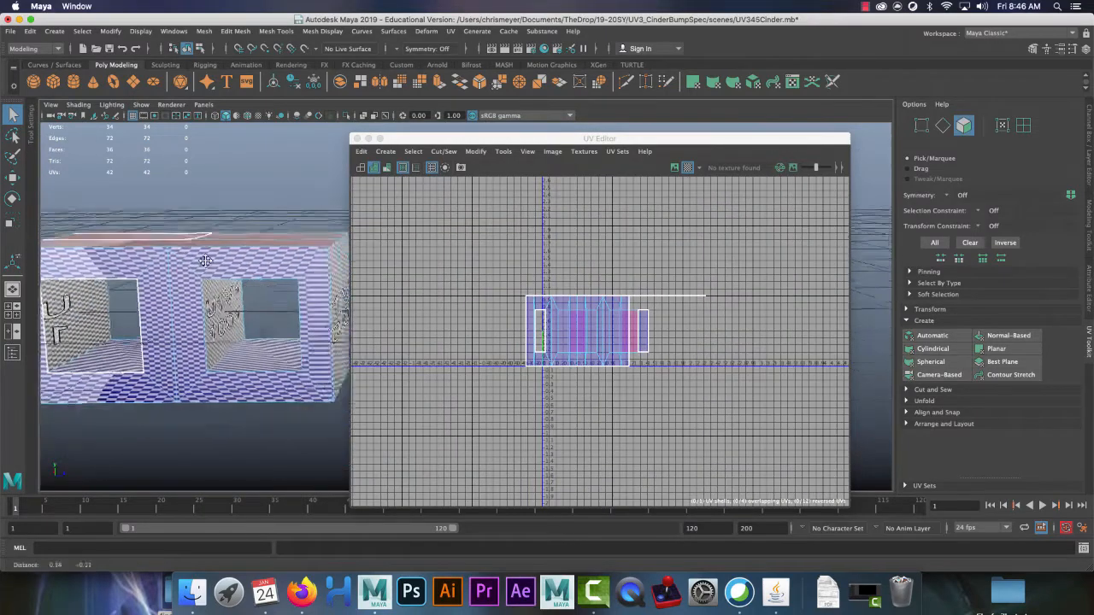
{"action": "right_click_drag", "start_coordinate": [246, 304], "coordinate": [214, 271], "text": "alt"}
{"action": "left_click_drag", "start_coordinate": [598, 138], "coordinate": [722, 138]}
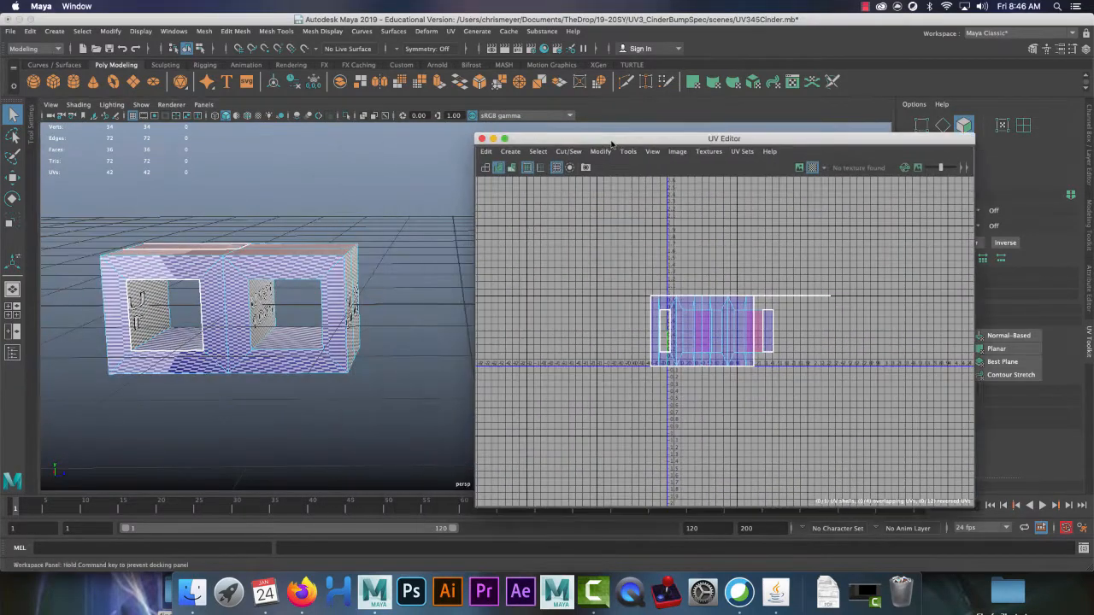
Step: Select the front faces around the openings plus the bottom face, checking them in Isolate Select
{"action": "left_click", "coordinate": [334, 294]}
{"action": "left_click", "coordinate": [259, 291], "text": "shift"}
{"action": "left_click", "coordinate": [240, 308], "text": "shift"}
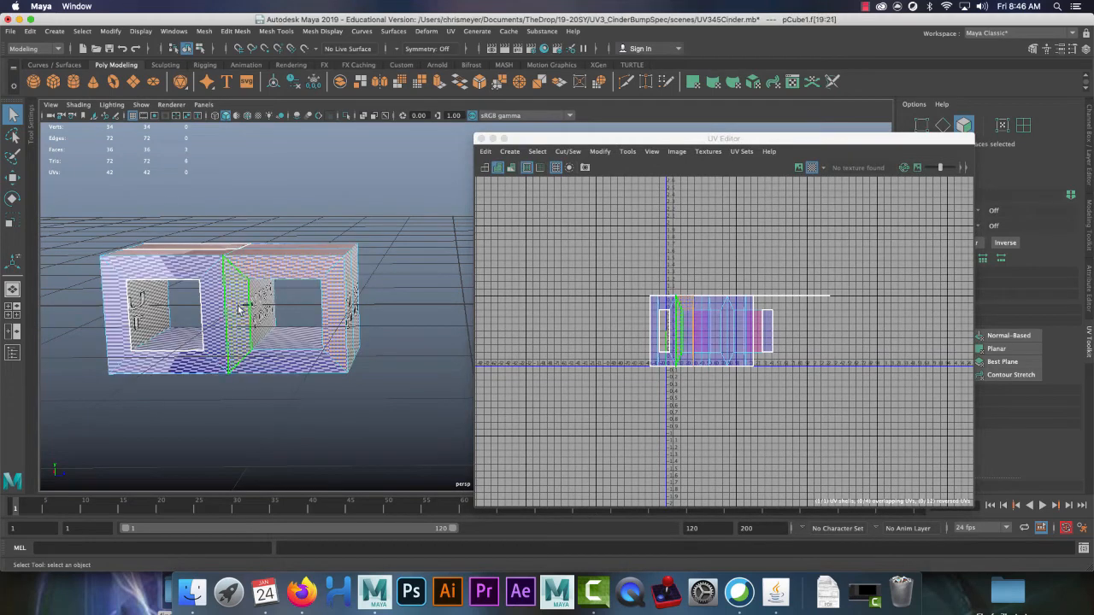
{"action": "left_click", "coordinate": [213, 298], "text": "shift"}
{"action": "left_click", "coordinate": [182, 271], "text": "shift"}
{"action": "left_click", "coordinate": [115, 293], "text": "shift"}
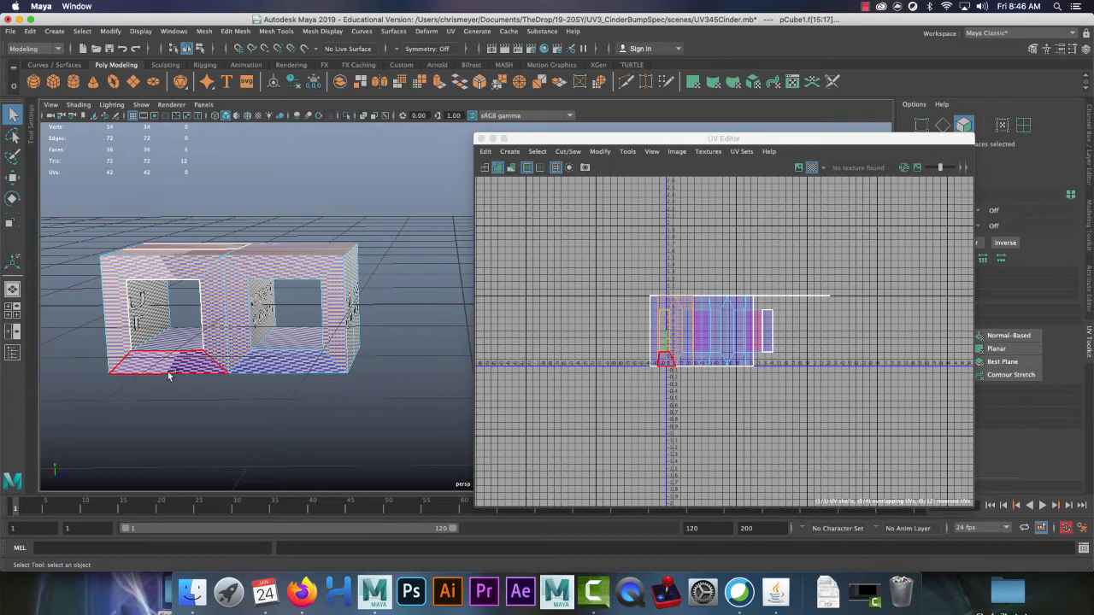
{"action": "left_click", "coordinate": [169, 368], "text": "shift"}
{"action": "left_click", "coordinate": [251, 363], "text": "shift"}
{"action": "left_click", "coordinate": [251, 363], "text": "shift"}
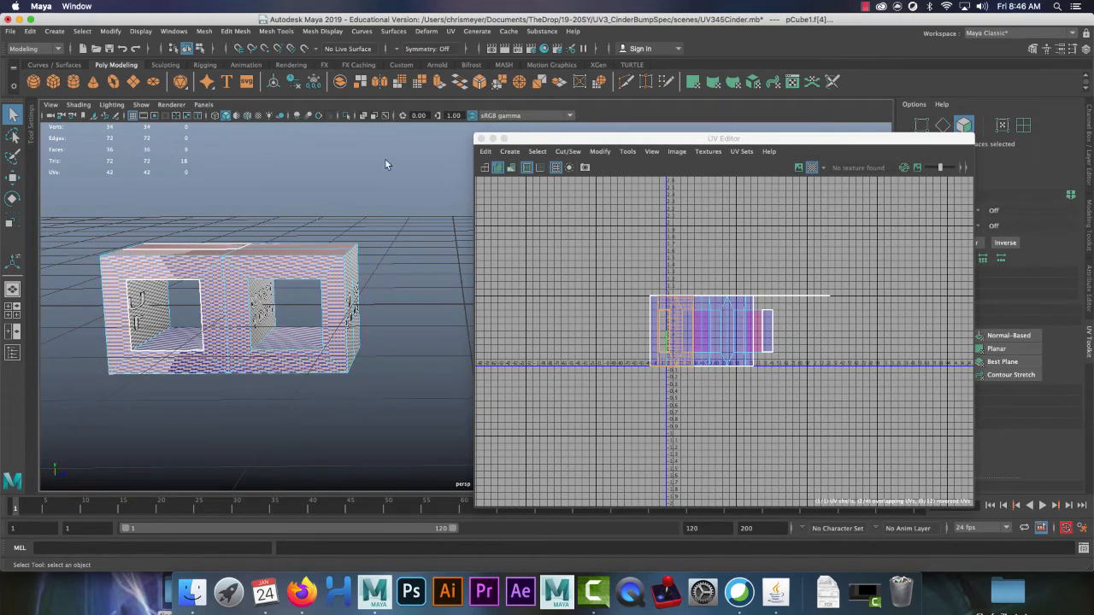
{"action": "left_click", "coordinate": [345, 115]}
{"action": "left_click_drag", "start_coordinate": [423, 199], "coordinate": [420, 227], "text": "alt"}
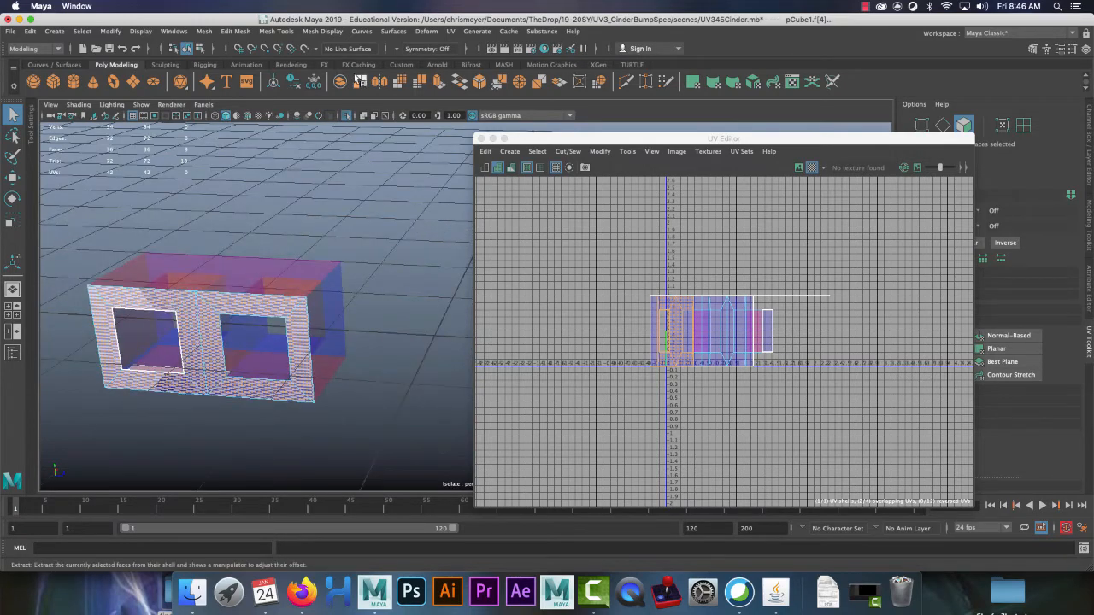
{"action": "left_click", "coordinate": [347, 117]}
{"action": "left_click_drag", "start_coordinate": [364, 190], "coordinate": [349, 324], "text": "alt"}
Step: Add the side, top, end and bottom faces, then isolate the selection
{"action": "left_click", "coordinate": [338, 317], "text": "shift"}
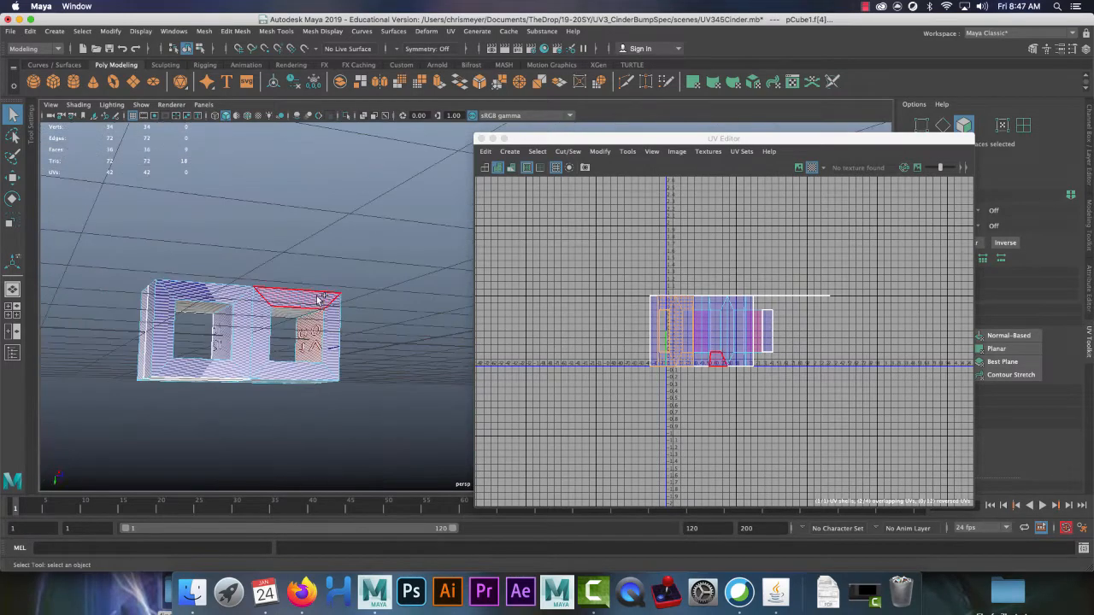
{"action": "left_click", "coordinate": [339, 320], "text": "shift"}
{"action": "left_click", "coordinate": [302, 373], "text": "shift"}
{"action": "left_click", "coordinate": [259, 328], "text": "shift"}
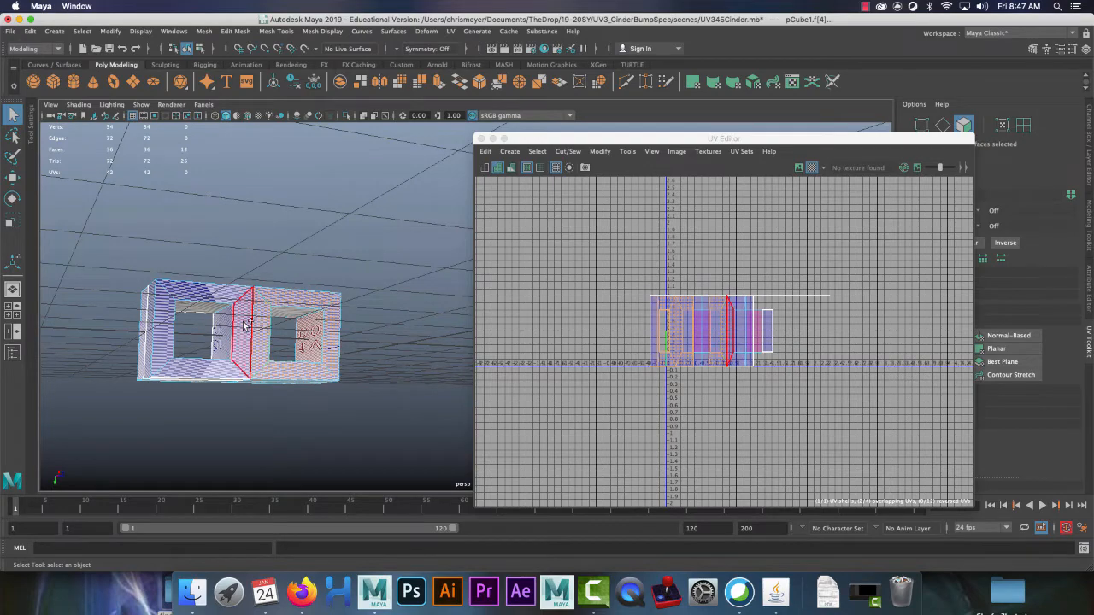
{"action": "left_click", "coordinate": [245, 326], "text": "shift"}
{"action": "left_click", "coordinate": [227, 292], "text": "shift"}
{"action": "left_click", "coordinate": [164, 318], "text": "shift"}
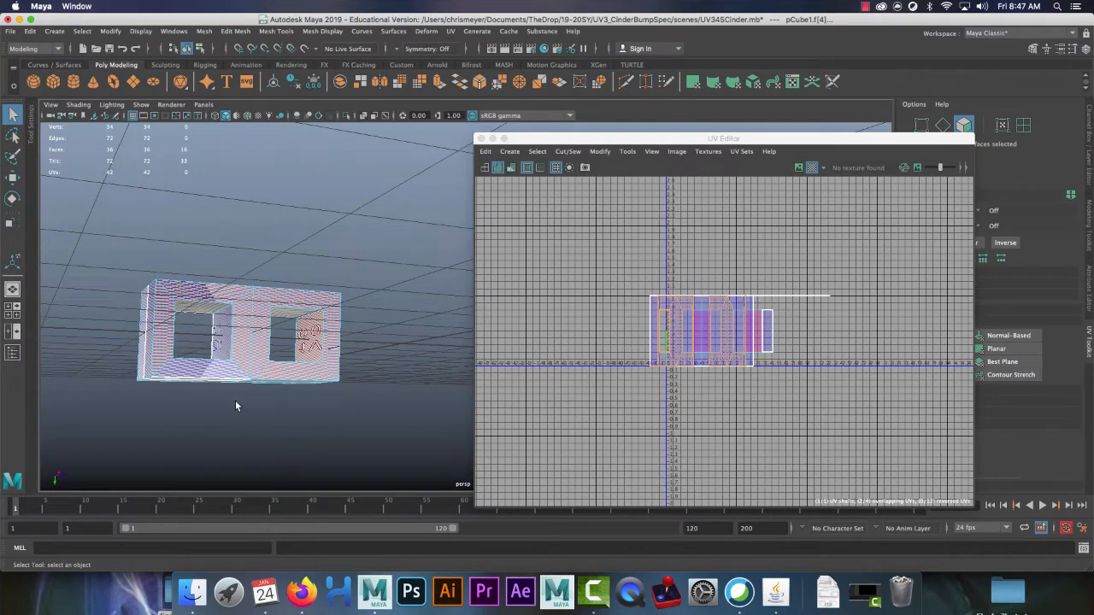
{"action": "left_click", "coordinate": [200, 372], "text": "shift"}
{"action": "left_click", "coordinate": [347, 116]}
{"action": "left_click_drag", "start_coordinate": [349, 150], "coordinate": [381, 183], "text": "alt"}
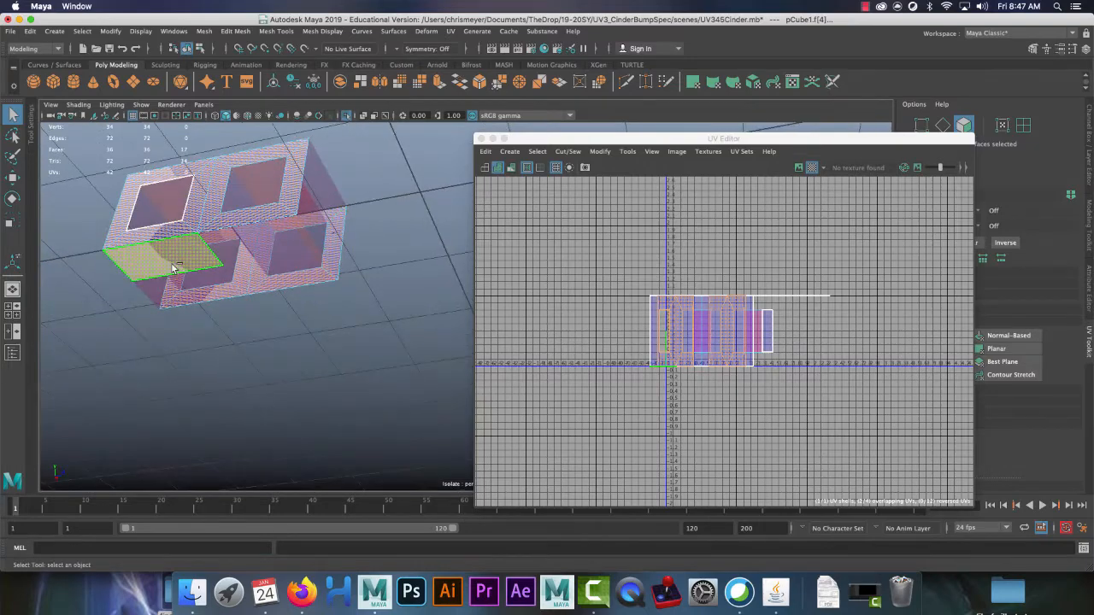
Step: Drop one lower face from the selection, enable X-Ray, and move the UV Editor aside
{"action": "left_click", "coordinate": [178, 265], "text": "shift"}
{"action": "left_click", "coordinate": [359, 114]}
{"action": "left_click", "coordinate": [359, 114]}
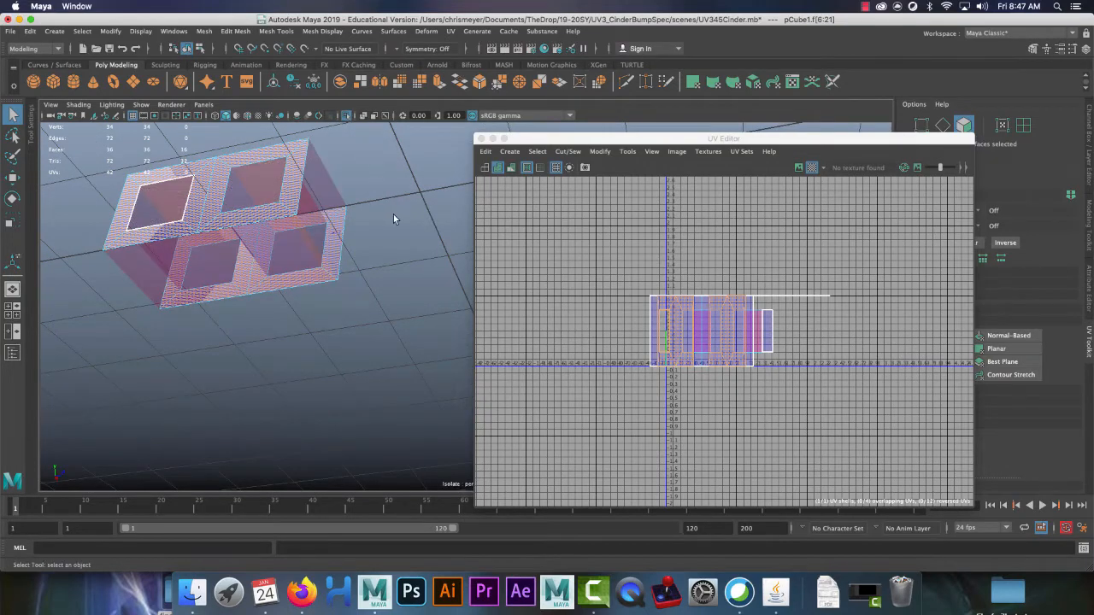
{"action": "left_click_drag", "start_coordinate": [393, 214], "coordinate": [468, 234], "text": "alt"}
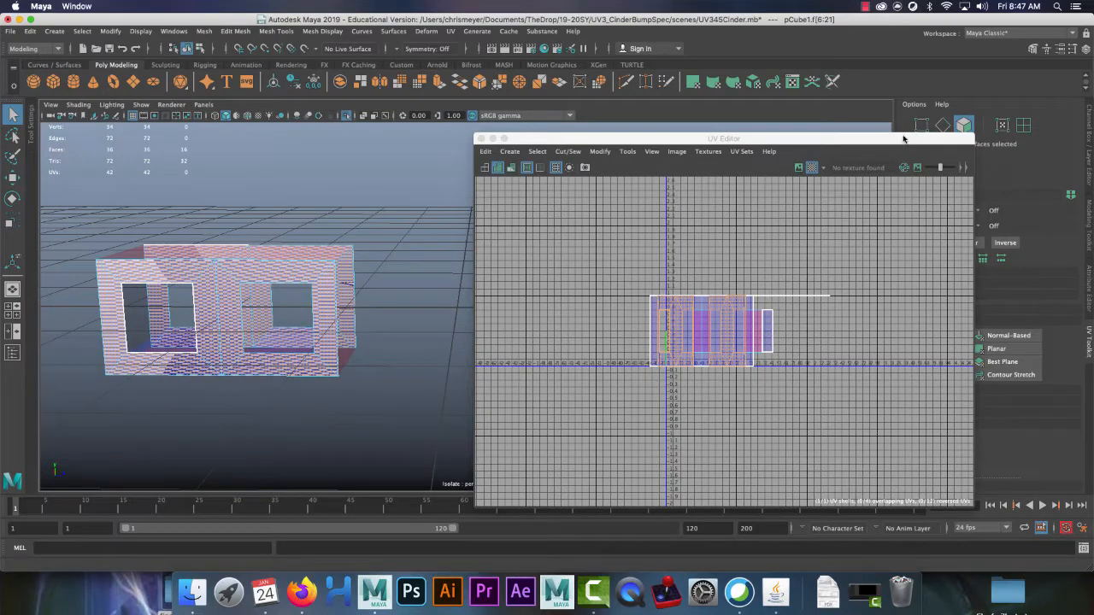
{"action": "left_click_drag", "start_coordinate": [897, 139], "coordinate": [800, 119]}
Step: Planar-map the selected faces and move the two resulting UV shells apart
{"action": "left_click", "coordinate": [997, 349]}
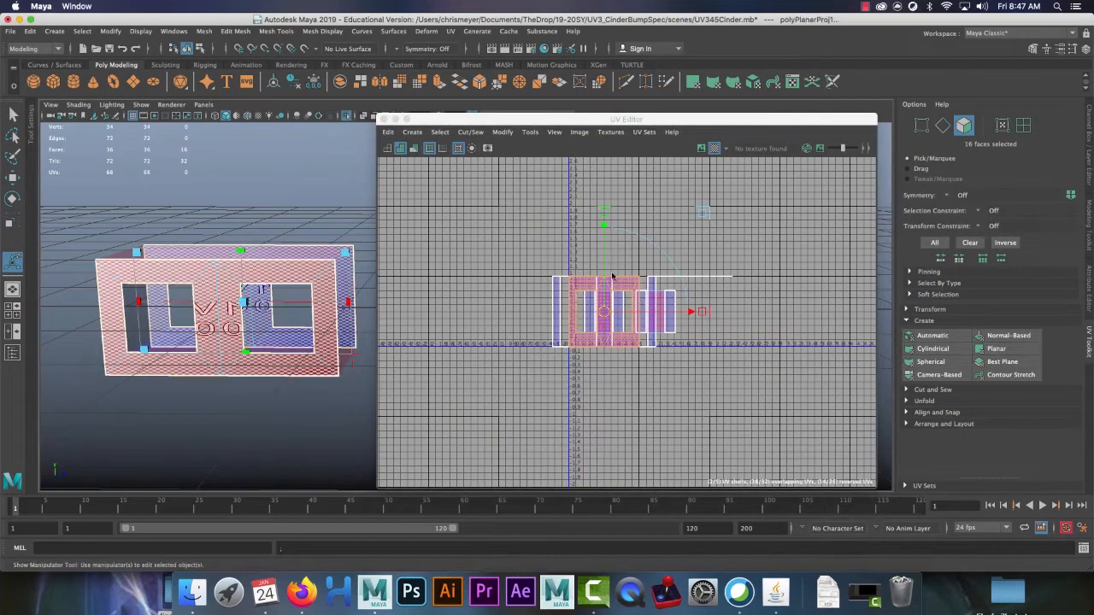
{"action": "key", "text": "w"}
{"action": "left_click_drag", "start_coordinate": [598, 310], "coordinate": [481, 389]}
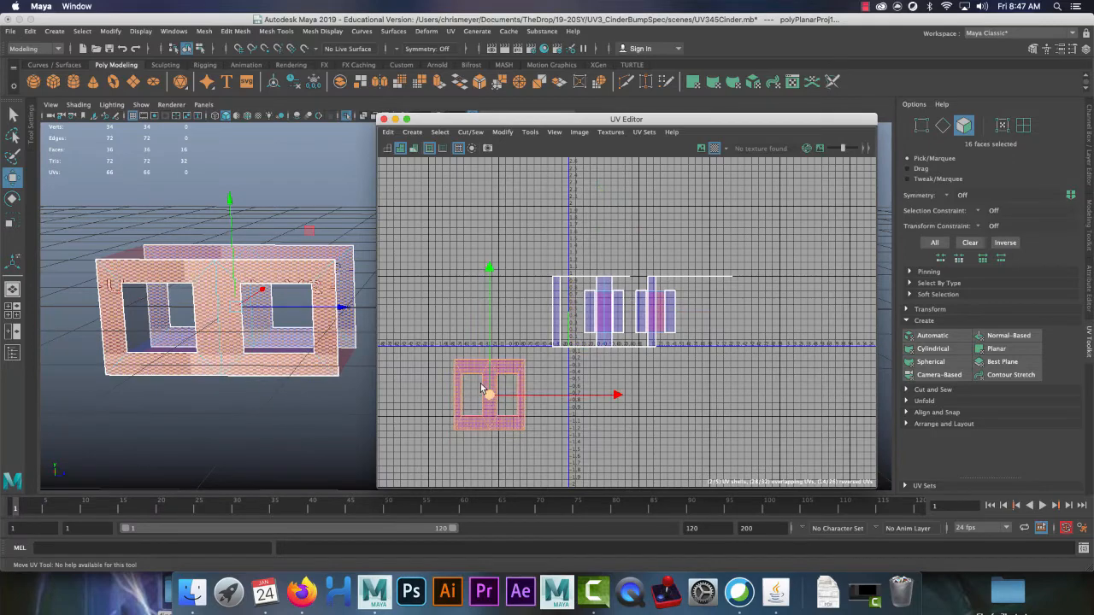
{"action": "right_click_drag", "start_coordinate": [458, 323], "coordinate": [407, 307]}
{"action": "left_click", "coordinate": [489, 393]}
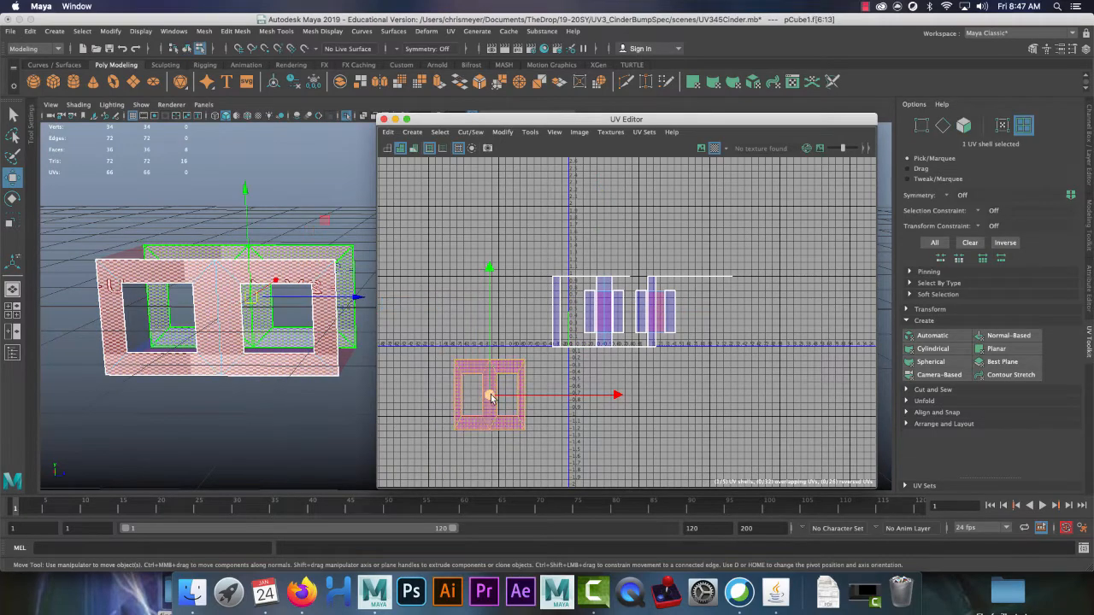
{"action": "left_click_drag", "start_coordinate": [491, 395], "coordinate": [459, 304]}
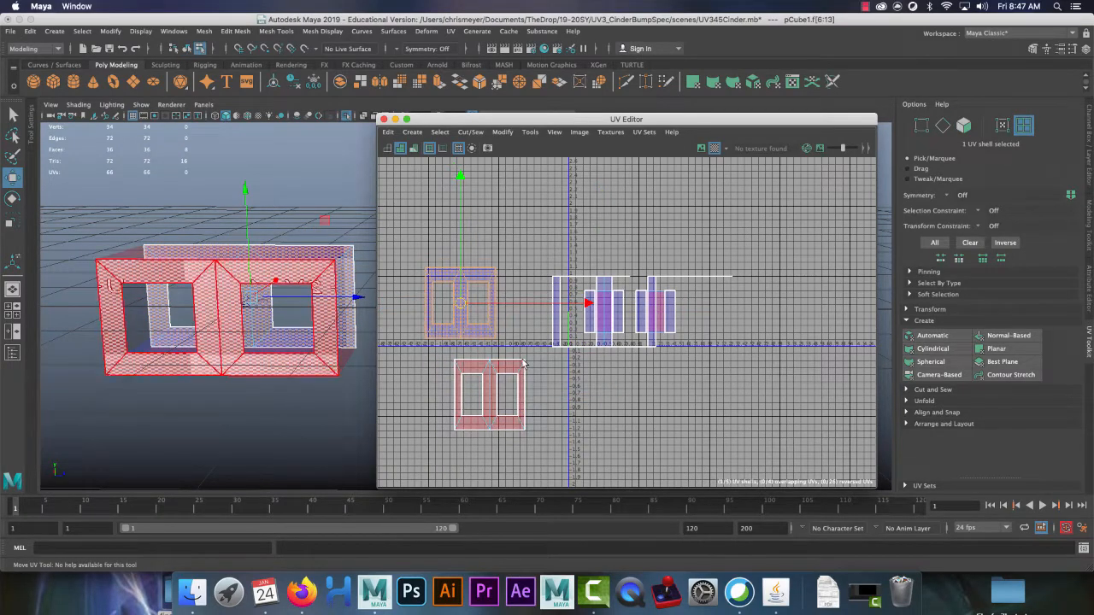
{"action": "left_click_drag", "start_coordinate": [513, 456], "coordinate": [421, 260]}
Step: Unfold both shells along V, then turn off Isolate Select to show the whole block
{"action": "left_click", "coordinate": [924, 400]}
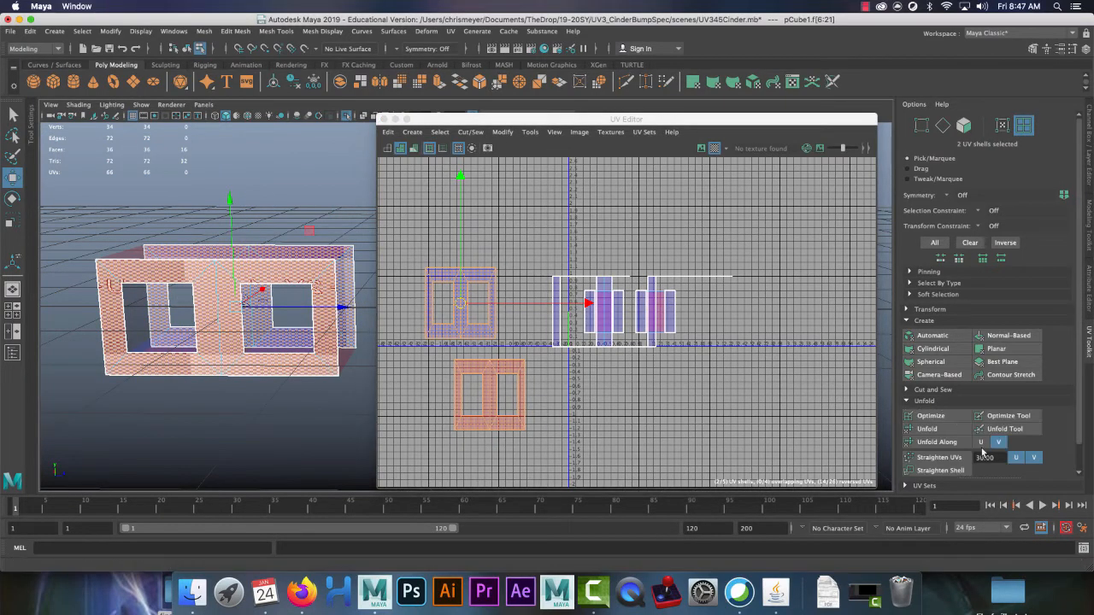
{"action": "left_click", "coordinate": [996, 441]}
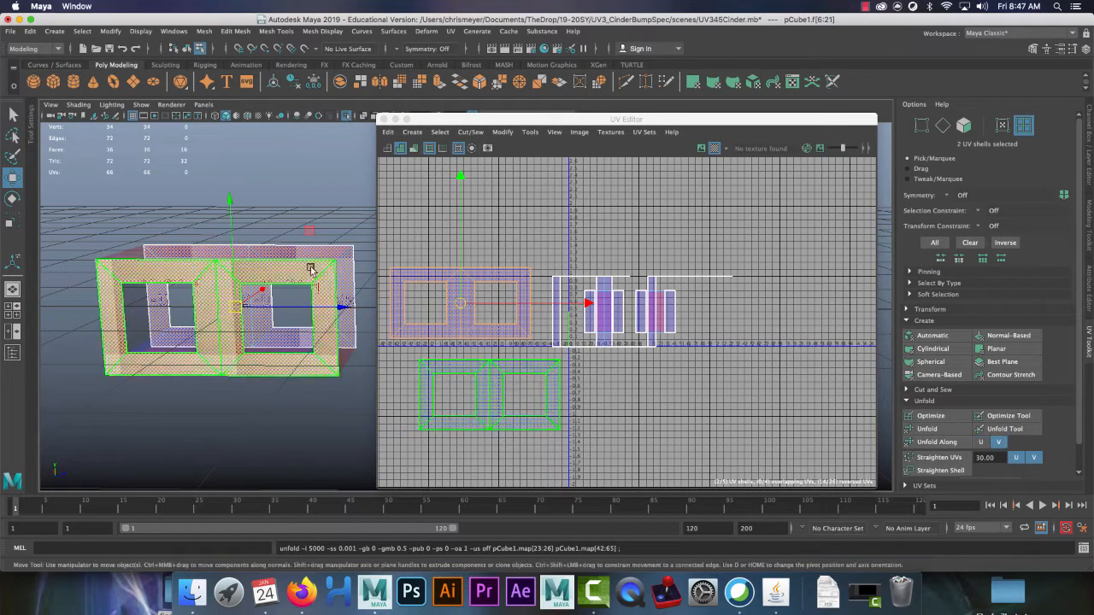
{"action": "mouse_move", "coordinate": [269, 190]}
{"action": "left_mouse_down", "text": "alt"}
{"action": "mouse_move", "coordinate": [270, 232]}
{"action": "mouse_move", "coordinate": [271, 183]}
{"action": "left_mouse_up", "text": "alt"}
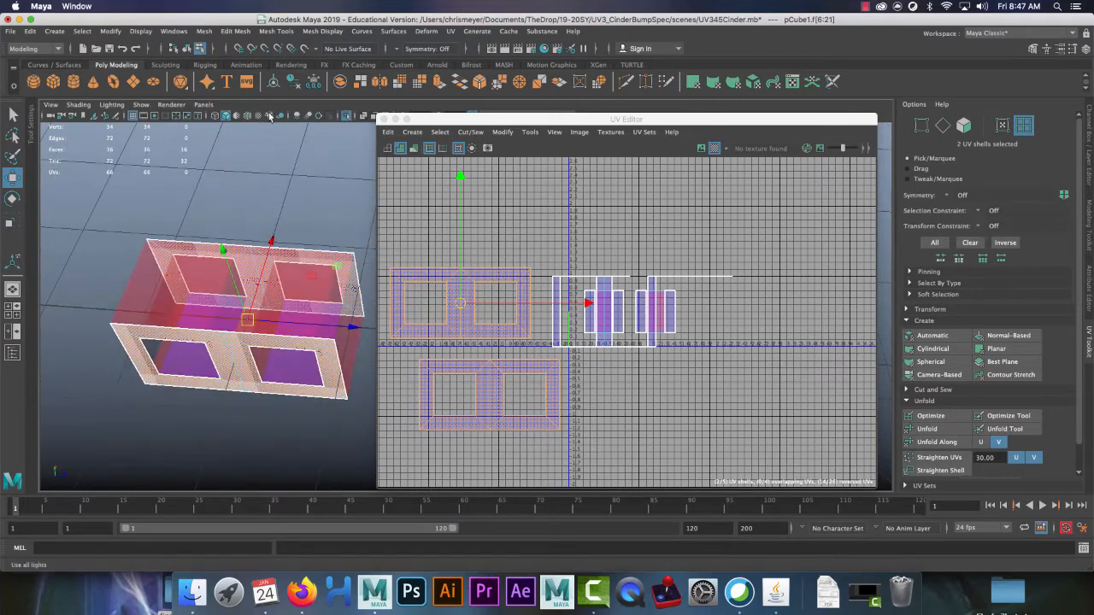
{"action": "left_click", "coordinate": [347, 118]}
{"action": "left_click_drag", "start_coordinate": [259, 272], "coordinate": [246, 222], "text": "alt"}
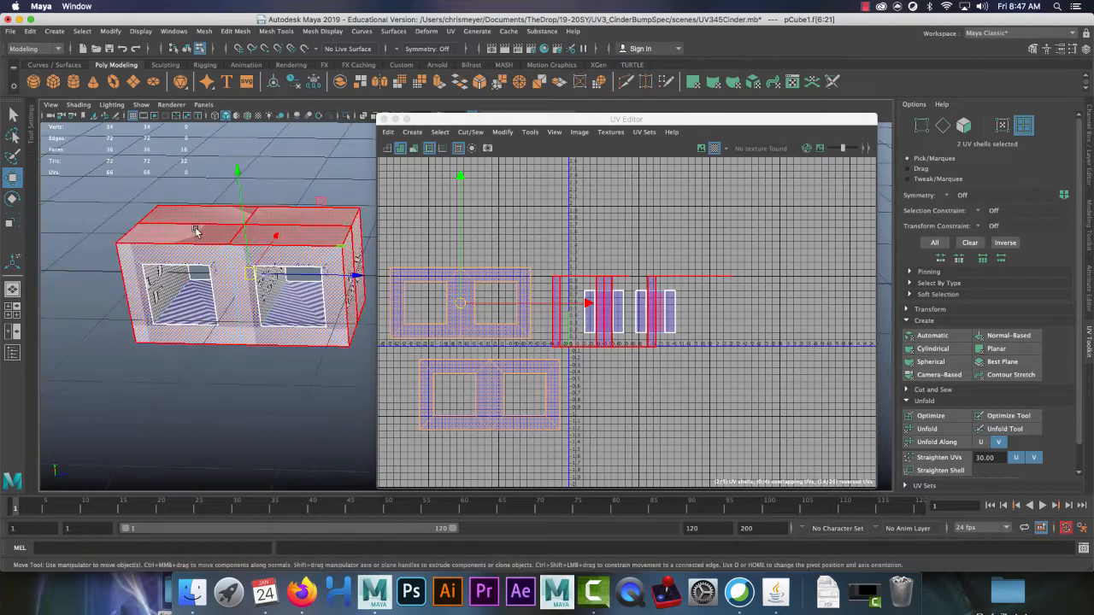
{"action": "right_click_drag", "start_coordinate": [193, 226], "coordinate": [193, 260]}
{"action": "left_click_drag", "start_coordinate": [179, 207], "coordinate": [178, 253], "text": "alt"}
Step: Select the top and front faces around the block's openings
{"action": "key", "text": "q"}
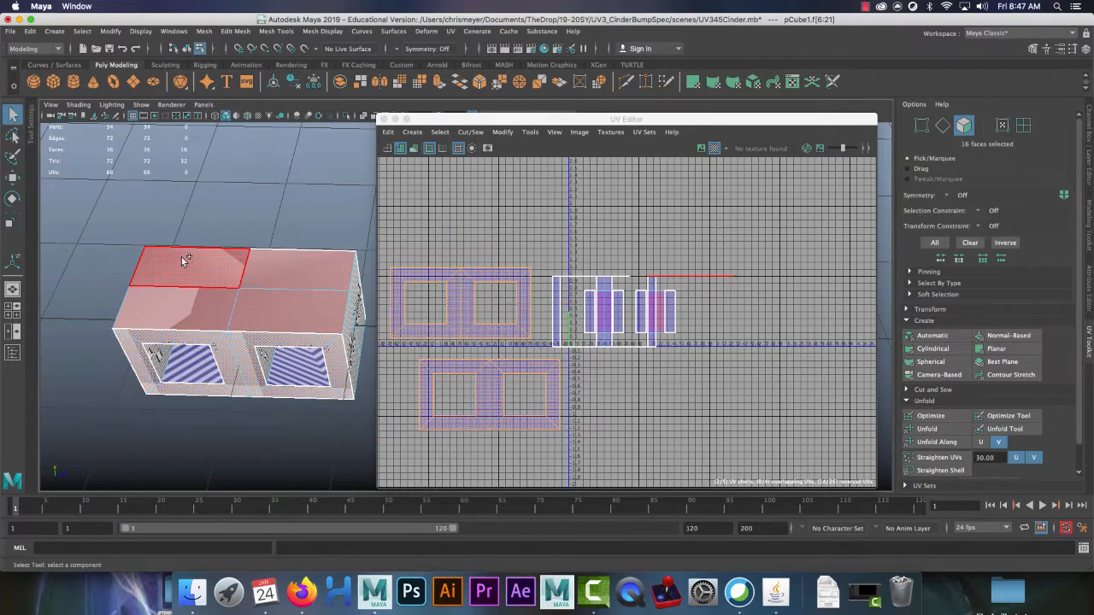
{"action": "left_click", "coordinate": [186, 260], "text": "shift"}
{"action": "left_click", "coordinate": [291, 281], "text": "shift"}
{"action": "left_click", "coordinate": [288, 311], "text": "shift"}
{"action": "left_click", "coordinate": [202, 294], "text": "shift"}
{"action": "left_click_drag", "start_coordinate": [297, 374], "coordinate": [287, 255], "text": "alt"}
{"action": "left_click", "coordinate": [240, 200], "text": "shift"}
{"action": "left_click", "coordinate": [339, 200], "text": "shift"}
{"action": "left_click", "coordinate": [329, 224], "text": "shift"}
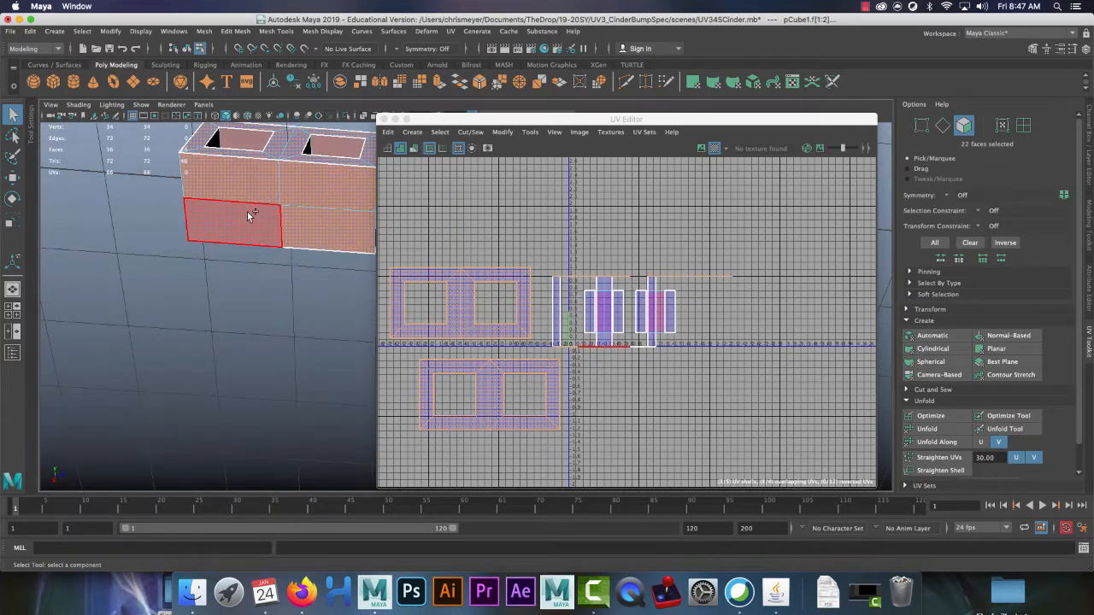
{"action": "left_click", "coordinate": [251, 214], "text": "shift"}
{"action": "mouse_move", "coordinate": [315, 149]}
{"action": "left_mouse_down", "text": "alt"}
{"action": "mouse_move", "coordinate": [317, 228]}
{"action": "mouse_move", "coordinate": [329, 145]}
{"action": "left_mouse_up", "text": "alt"}
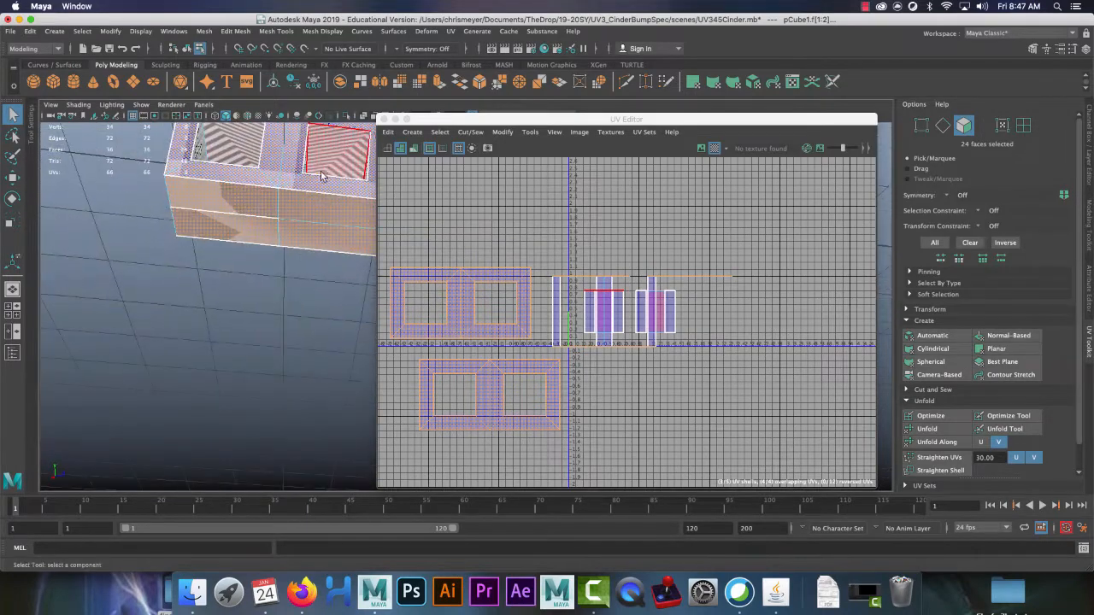
Step: Add the right window's inner face to the selection and reframe the block
{"action": "left_click", "coordinate": [218, 130], "text": "shift"}
{"action": "left_click_drag", "start_coordinate": [219, 129], "coordinate": [237, 261], "text": "alt"}
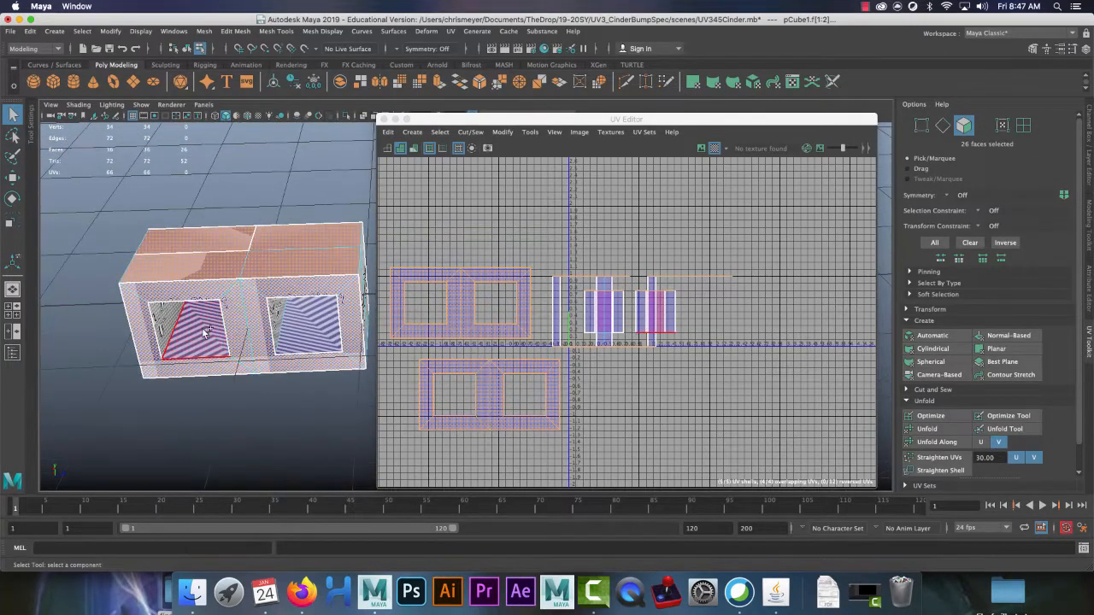
{"action": "left_click", "coordinate": [292, 333], "text": "shift"}
{"action": "left_click_drag", "start_coordinate": [256, 153], "coordinate": [237, 140], "text": "alt"}
{"action": "scroll", "coordinate": [265, 190], "scroll_direction": "up", "scroll_amount": 3}
{"action": "middle_click_drag", "start_coordinate": [266, 189], "coordinate": [272, 233], "text": "alt"}
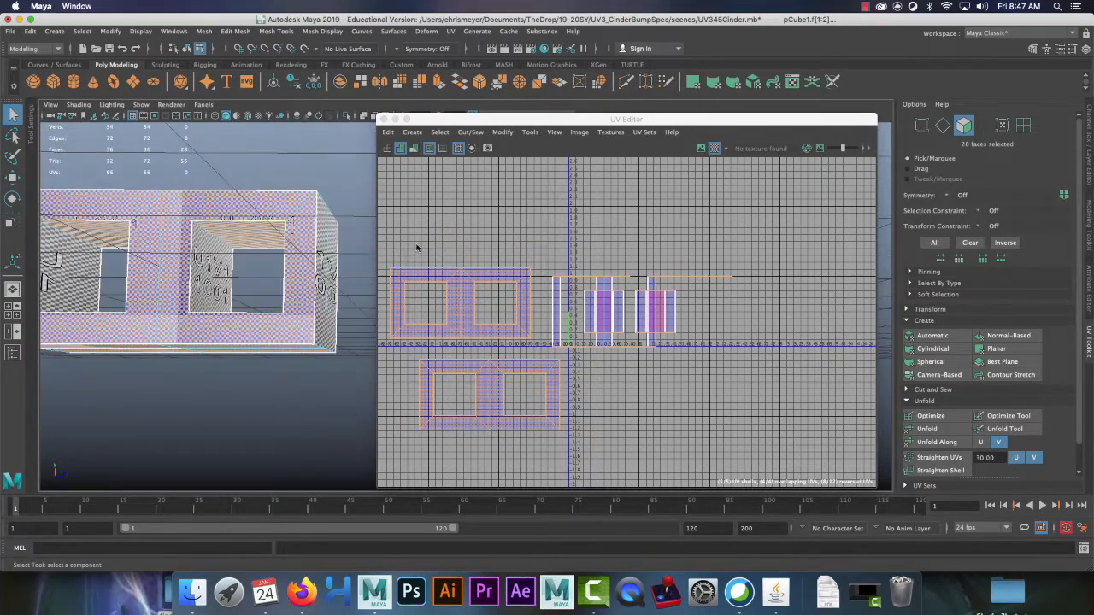
{"action": "left_click_drag", "start_coordinate": [346, 128], "coordinate": [241, 240], "text": "alt"}
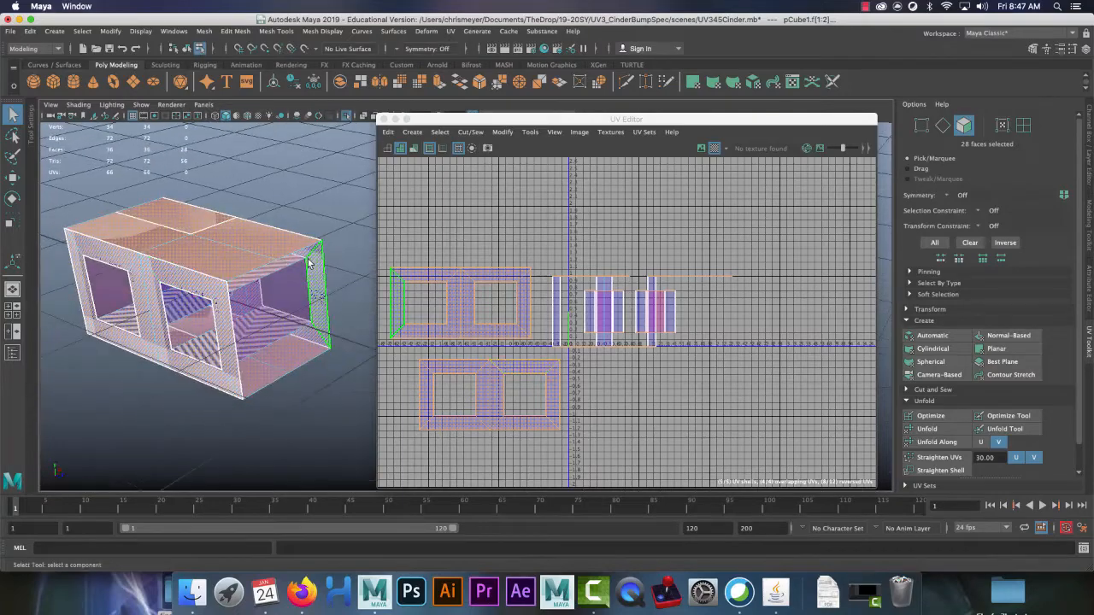
{"action": "left_click_drag", "start_coordinate": [316, 283], "coordinate": [302, 265], "text": "alt"}
Step: Planar-map the inner faces, move the new shell down-right, and unfold the pink shell into a strip
{"action": "right_click_drag", "start_coordinate": [433, 250], "coordinate": [438, 268]}
{"action": "left_click_drag", "start_coordinate": [398, 240], "coordinate": [538, 438]}
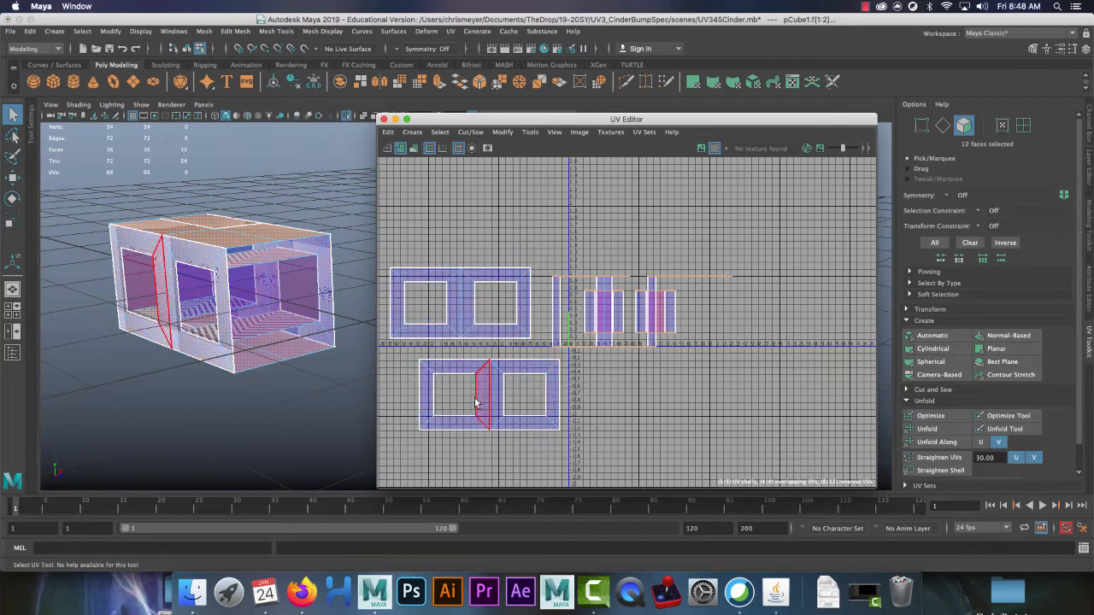
{"action": "left_click_drag", "start_coordinate": [251, 138], "coordinate": [264, 288], "text": "alt"}
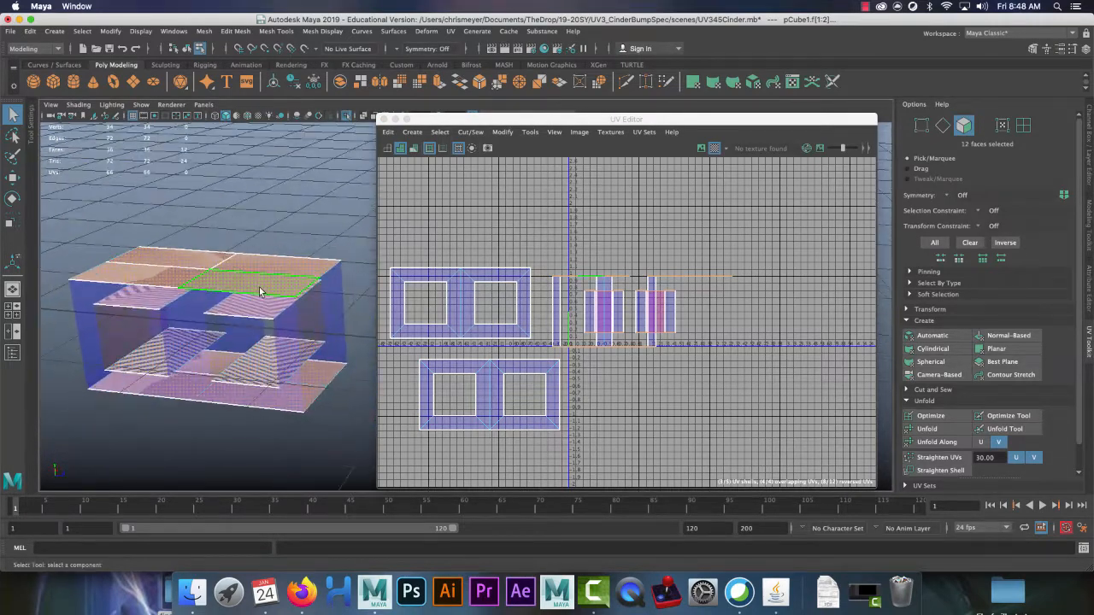
{"action": "left_click", "coordinate": [996, 349]}
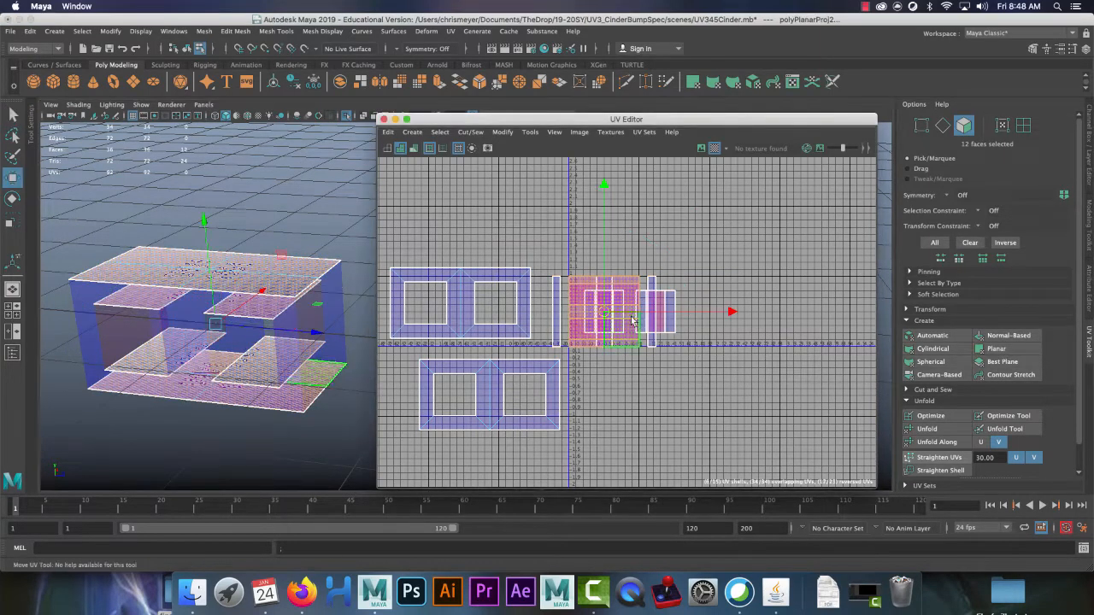
{"action": "left_click_drag", "start_coordinate": [571, 313], "coordinate": [666, 397]}
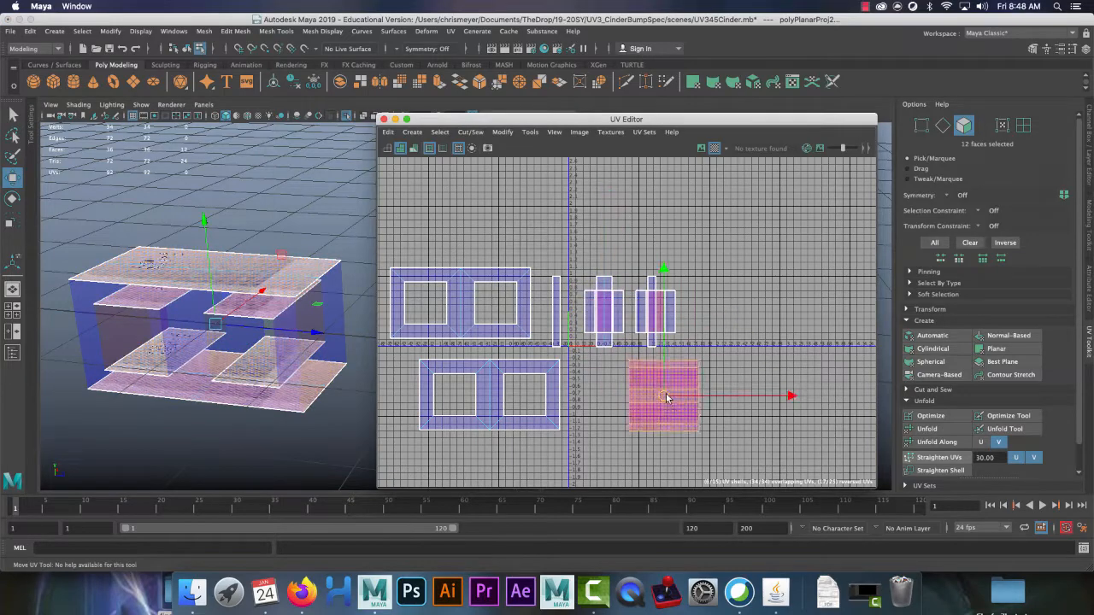
{"action": "left_click", "coordinate": [749, 370]}
{"action": "left_click_drag", "start_coordinate": [798, 354], "coordinate": [616, 458]}
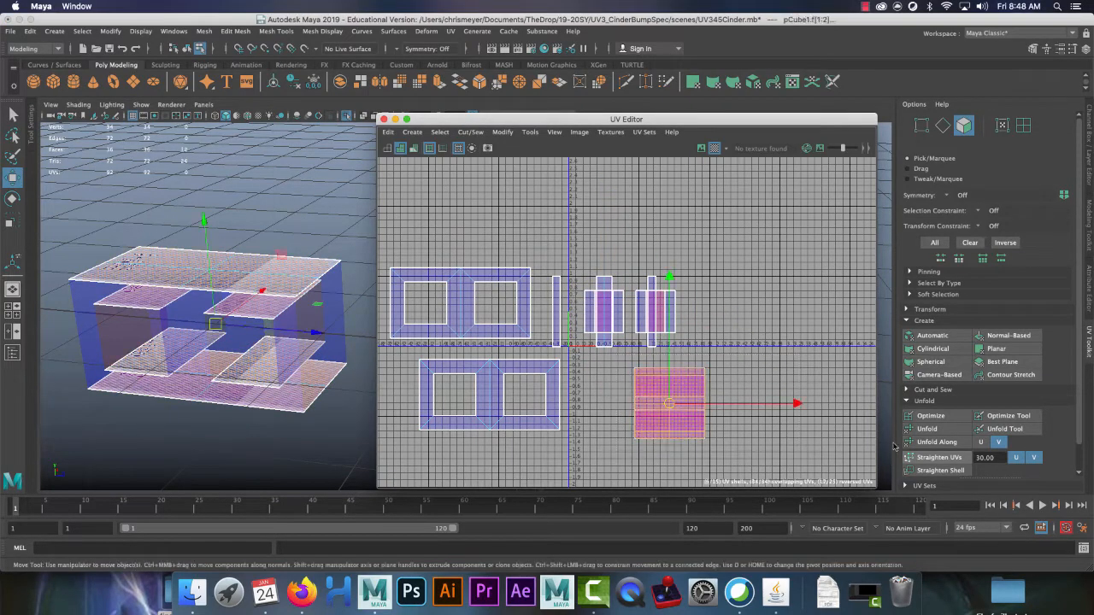
{"action": "left_click", "coordinate": [946, 445]}
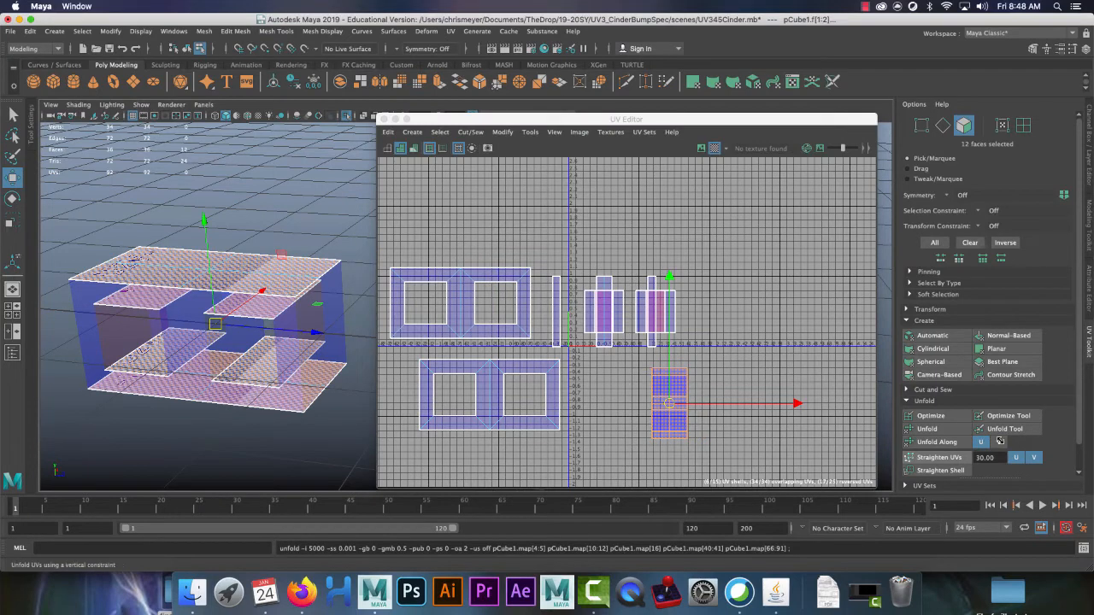
Step: Pull the top and lower faces of the new shell off to the right
{"action": "left_click", "coordinate": [672, 397]}
{"action": "left_click", "coordinate": [668, 389]}
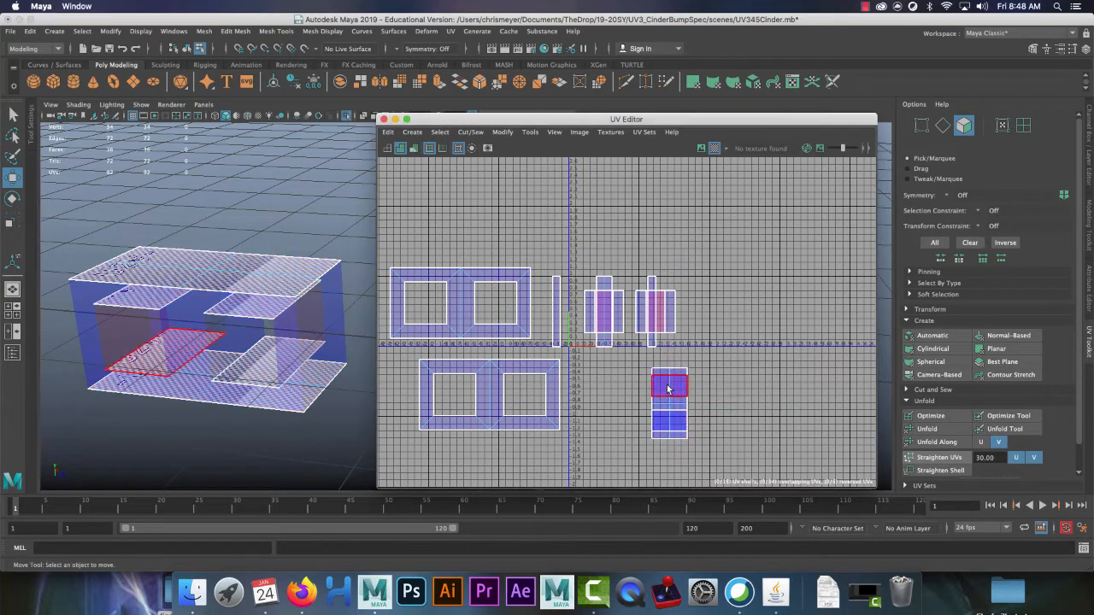
{"action": "left_click", "coordinate": [671, 387]}
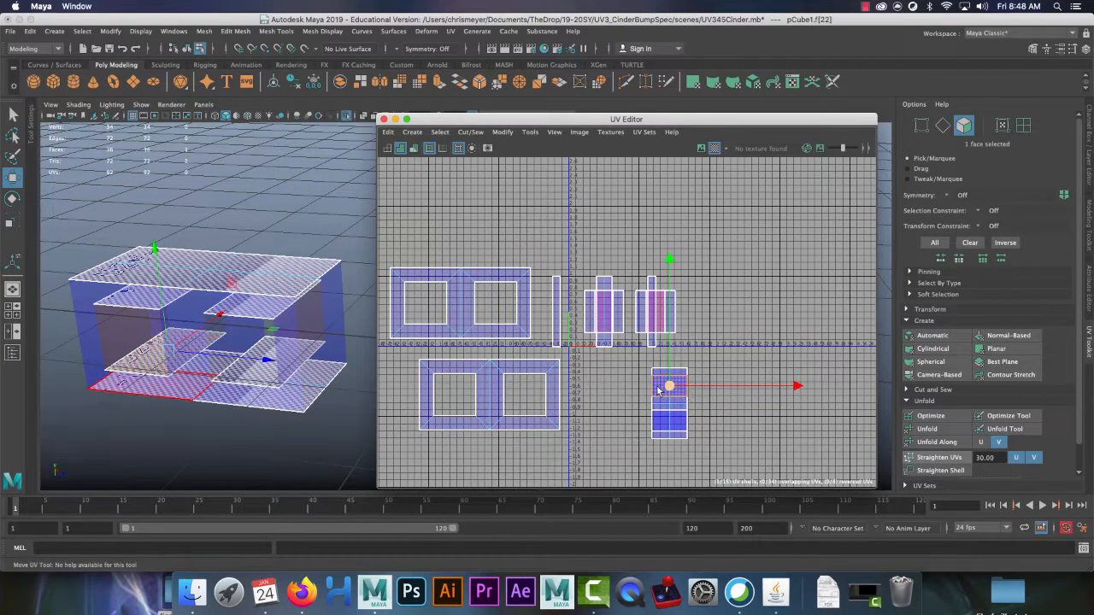
{"action": "left_click_drag", "start_coordinate": [670, 386], "coordinate": [740, 400]}
{"action": "left_click", "coordinate": [669, 421]}
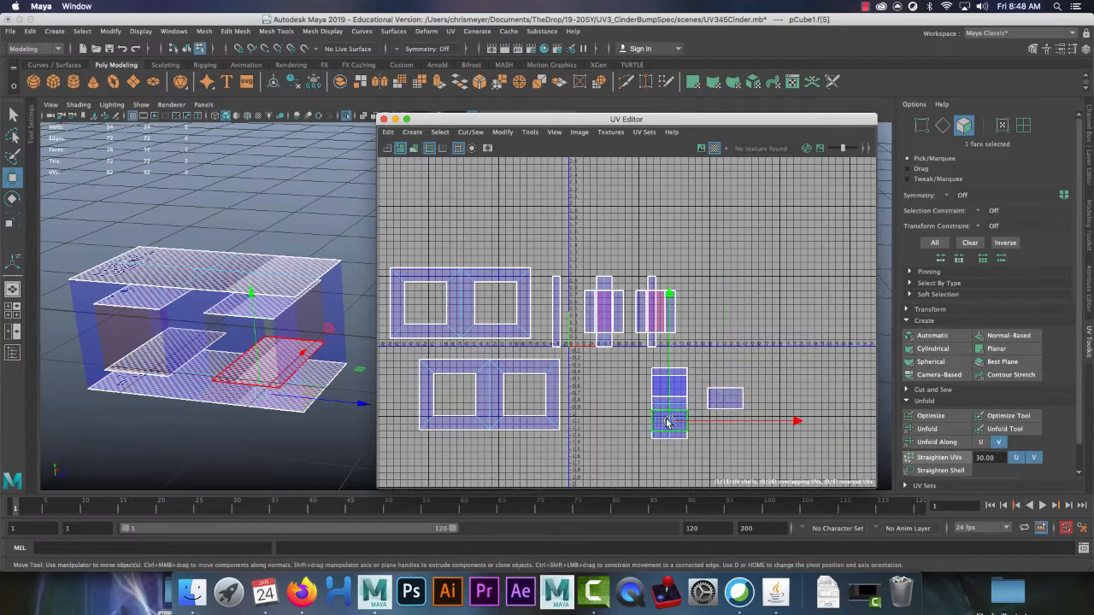
{"action": "left_click_drag", "start_coordinate": [669, 421], "coordinate": [722, 425]}
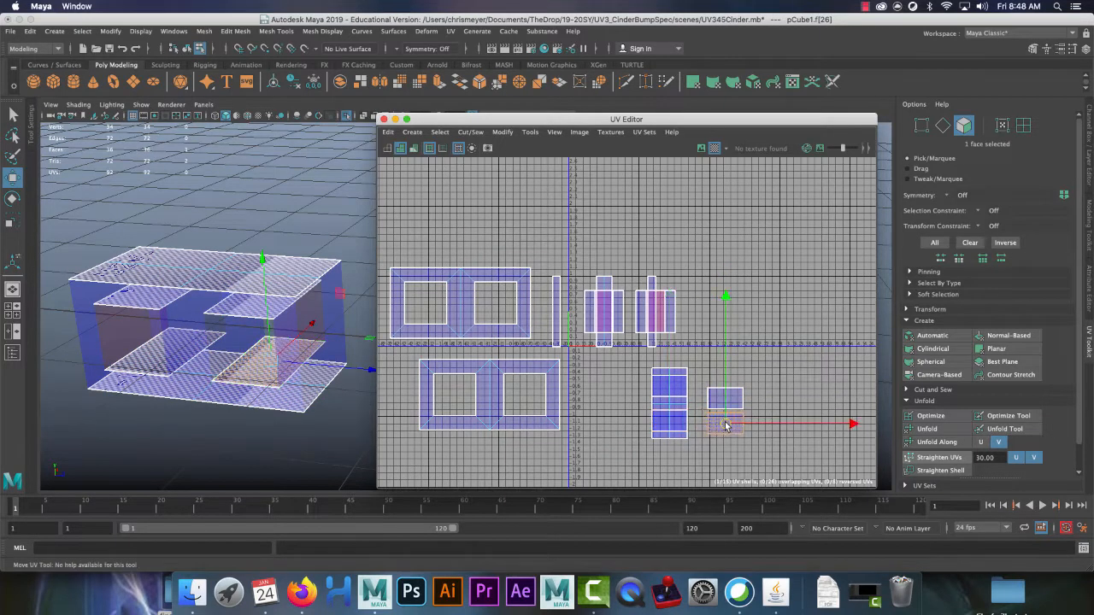
Step: Move the two remaining overlapping UV shells to the right, clear of the others
{"action": "left_click", "coordinate": [669, 422]}
{"action": "left_click", "coordinate": [681, 431]}
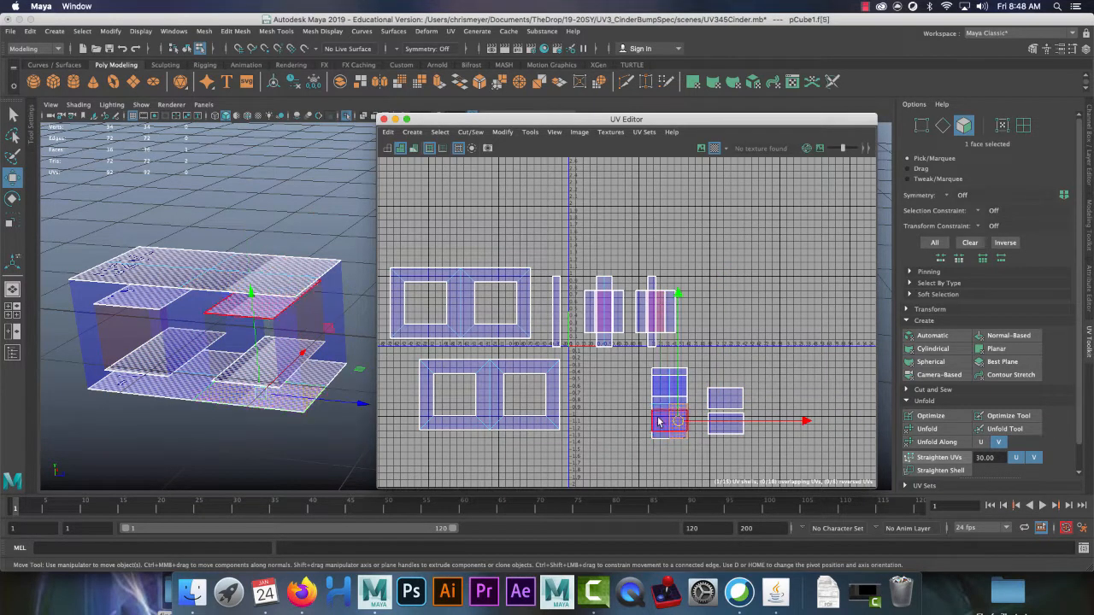
{"action": "left_click", "coordinate": [662, 390]}
{"action": "right_click_drag", "start_coordinate": [670, 405], "coordinate": [635, 390]}
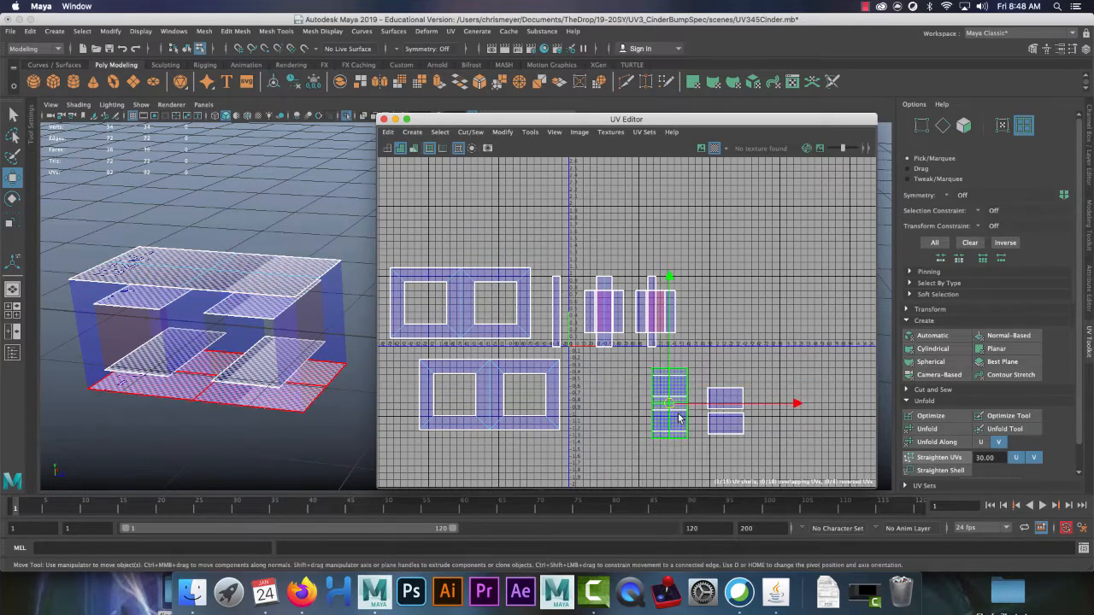
{"action": "left_click_drag", "start_coordinate": [662, 392], "coordinate": [822, 416]}
{"action": "left_click", "coordinate": [669, 402]}
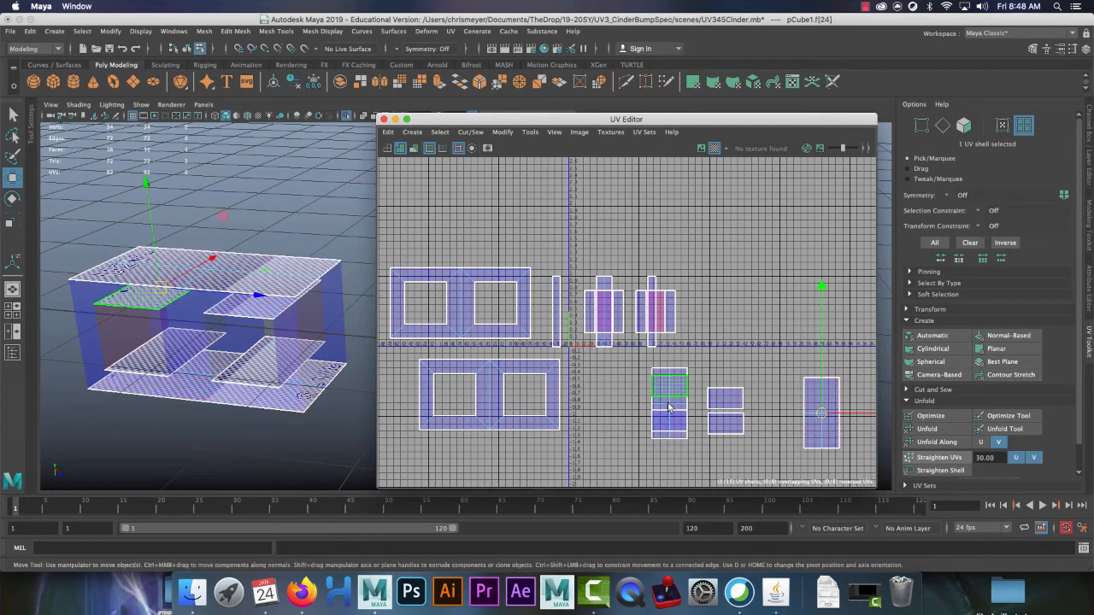
{"action": "left_click_drag", "start_coordinate": [671, 407], "coordinate": [781, 421]}
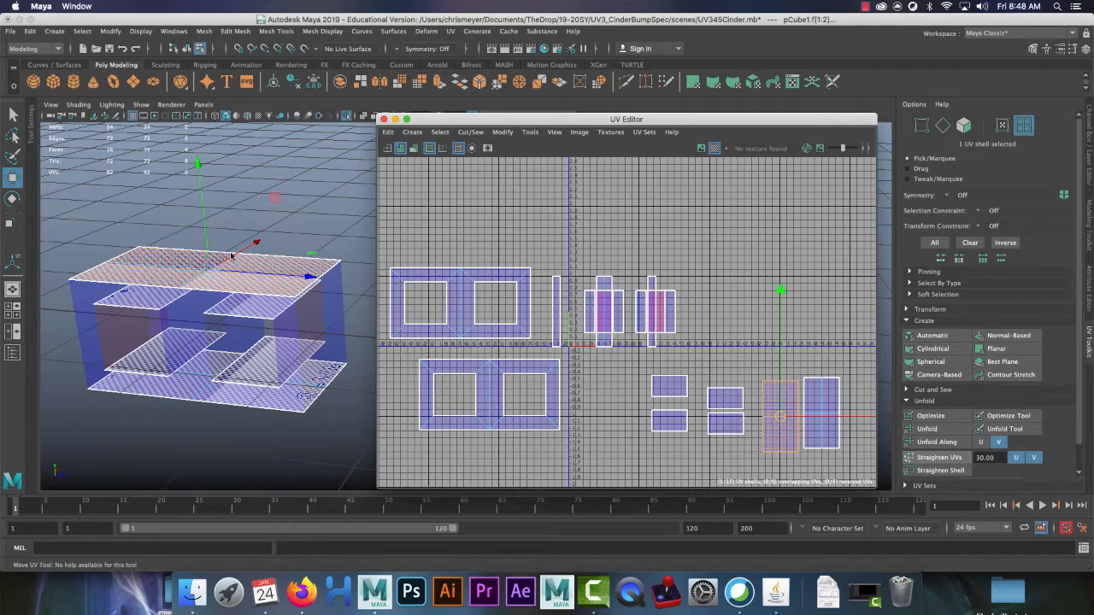
Step: Leave Isolate Select to show the full block and select its two end faces
{"action": "left_click", "coordinate": [345, 118]}
{"action": "left_click_drag", "start_coordinate": [230, 260], "coordinate": [258, 271], "text": "alt"}
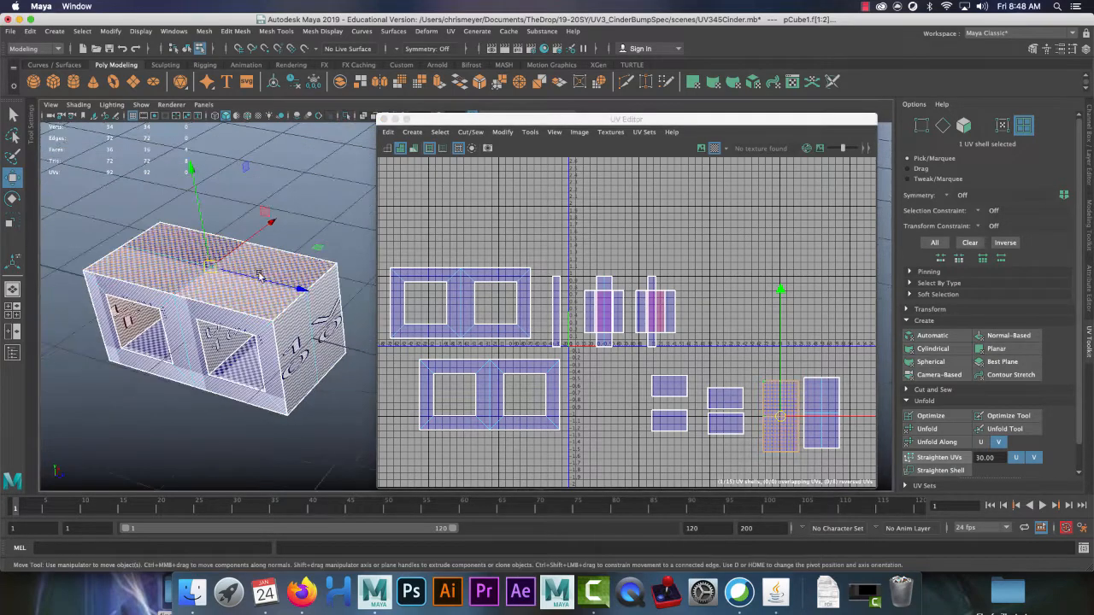
{"action": "right_click_drag", "start_coordinate": [281, 229], "coordinate": [281, 262]}
{"action": "left_click", "coordinate": [327, 318]}
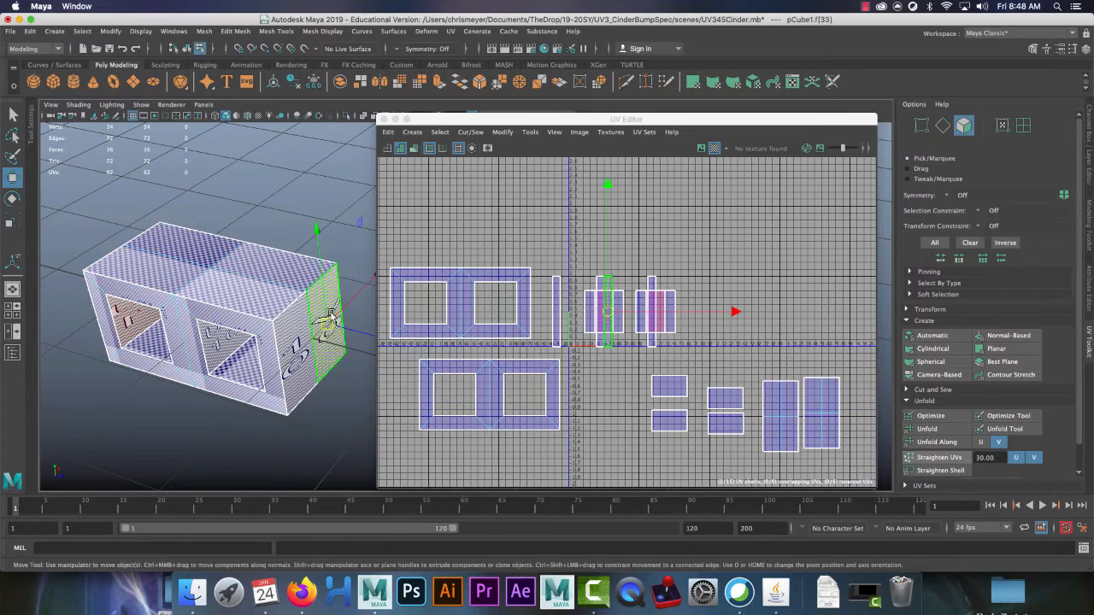
{"action": "left_click", "coordinate": [296, 352], "text": "shift"}
{"action": "left_click_drag", "start_coordinate": [217, 360], "coordinate": [327, 298], "text": "alt"}
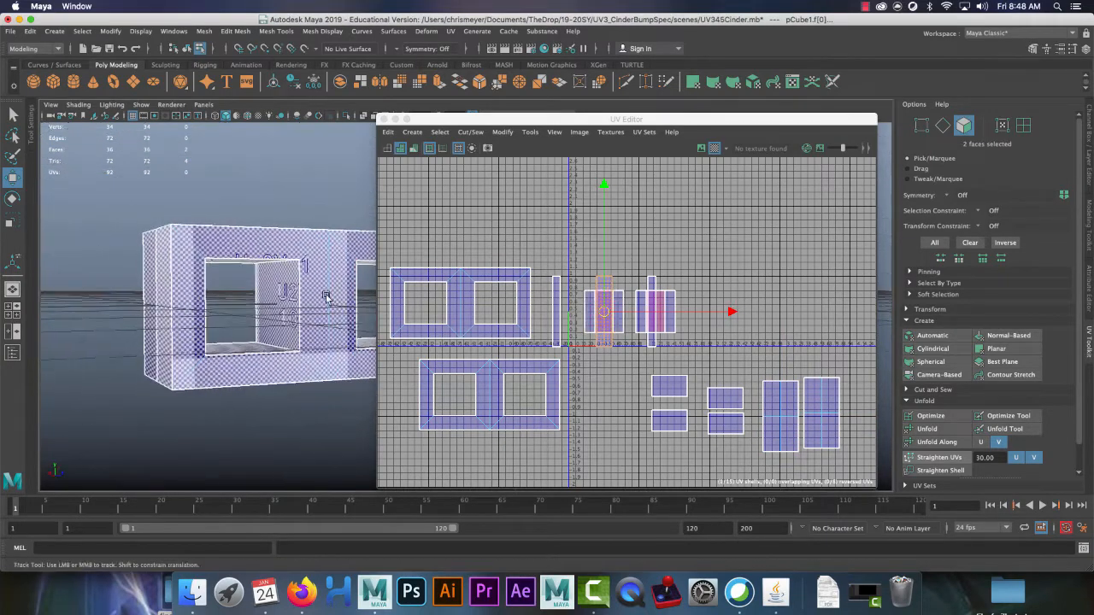
{"action": "middle_click_drag", "start_coordinate": [327, 298], "coordinate": [184, 318], "text": "alt"}
{"action": "right_click_drag", "start_coordinate": [184, 318], "coordinate": [264, 346], "text": "alt"}
Step: Add the interior wall faces and the two left end faces to the selection
{"action": "left_click", "coordinate": [156, 268], "text": "shift"}
{"action": "left_click_drag", "start_coordinate": [155, 269], "coordinate": [81, 348], "text": "alt"}
{"action": "left_click", "coordinate": [131, 321], "text": "shift"}
{"action": "middle_click_drag", "start_coordinate": [80, 349], "coordinate": [196, 357], "text": "alt"}
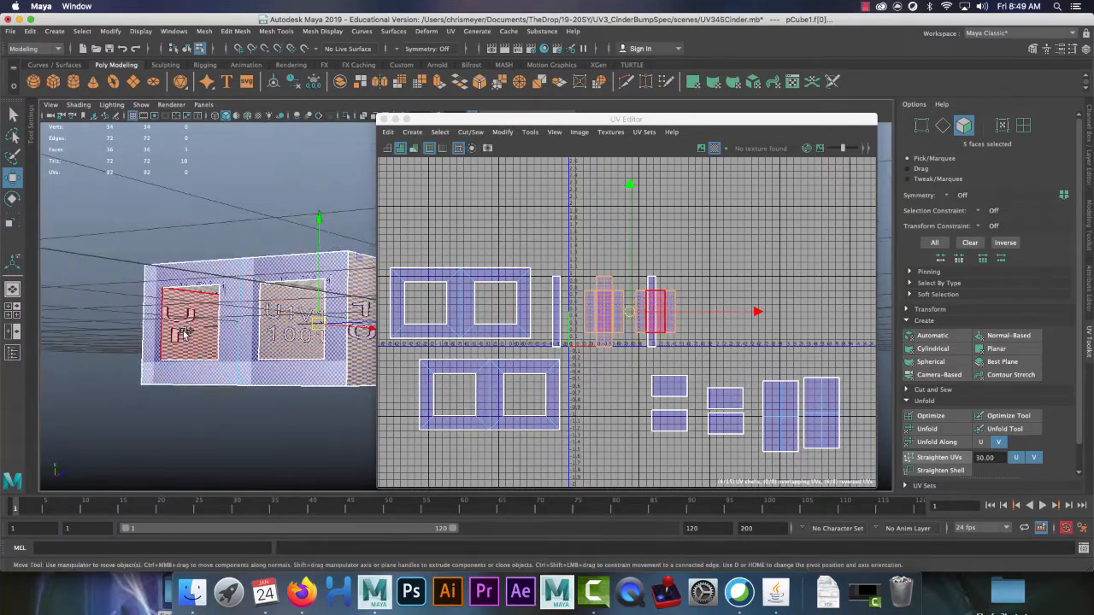
{"action": "left_click", "coordinate": [186, 330], "text": "shift"}
{"action": "left_click_drag", "start_coordinate": [152, 328], "coordinate": [246, 354], "text": "alt"}
{"action": "left_click", "coordinate": [92, 373], "text": "shift"}
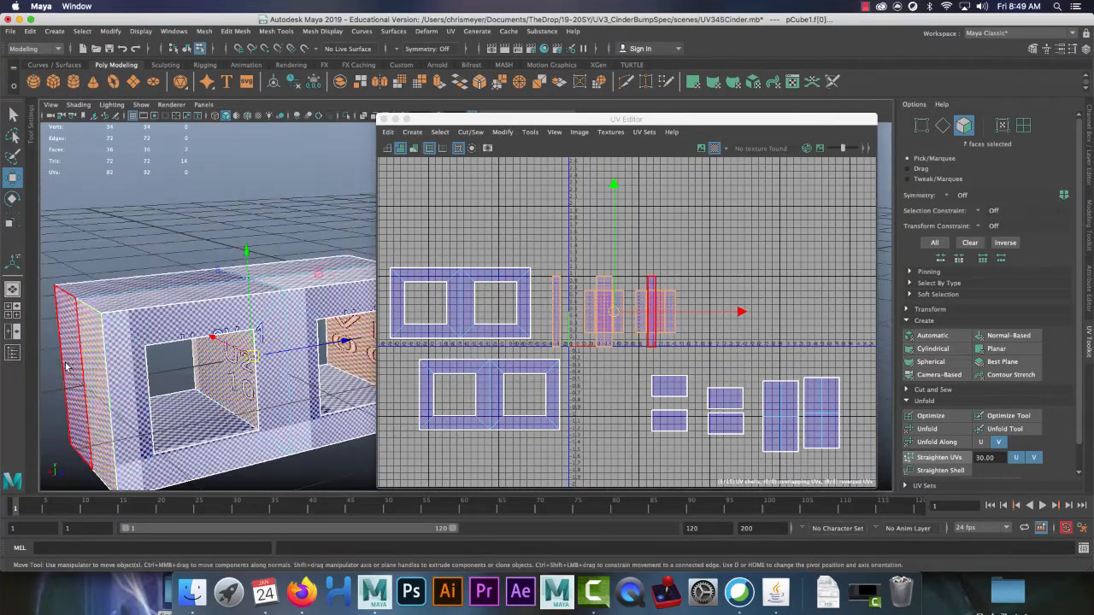
{"action": "left_click", "coordinate": [67, 366], "text": "shift"}
{"action": "right_click_drag", "start_coordinate": [199, 298], "coordinate": [190, 281], "text": "alt"}
{"action": "middle_click_drag", "start_coordinate": [189, 281], "coordinate": [168, 289], "text": "alt"}
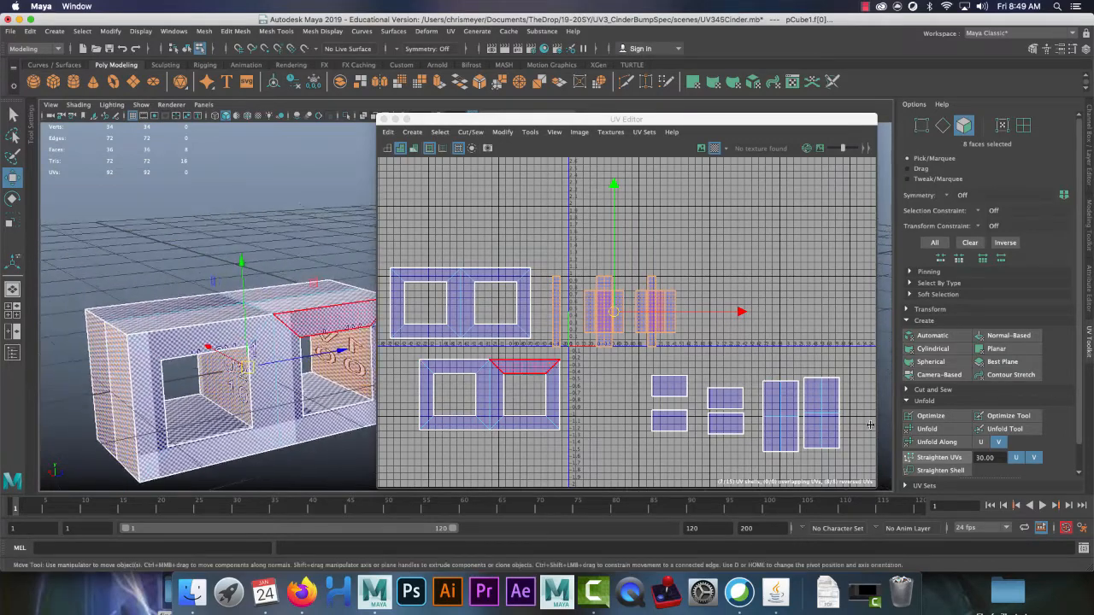
Step: Planar-project the selected faces, move the new shell to the upper right, and unfold it
{"action": "left_click", "coordinate": [998, 349]}
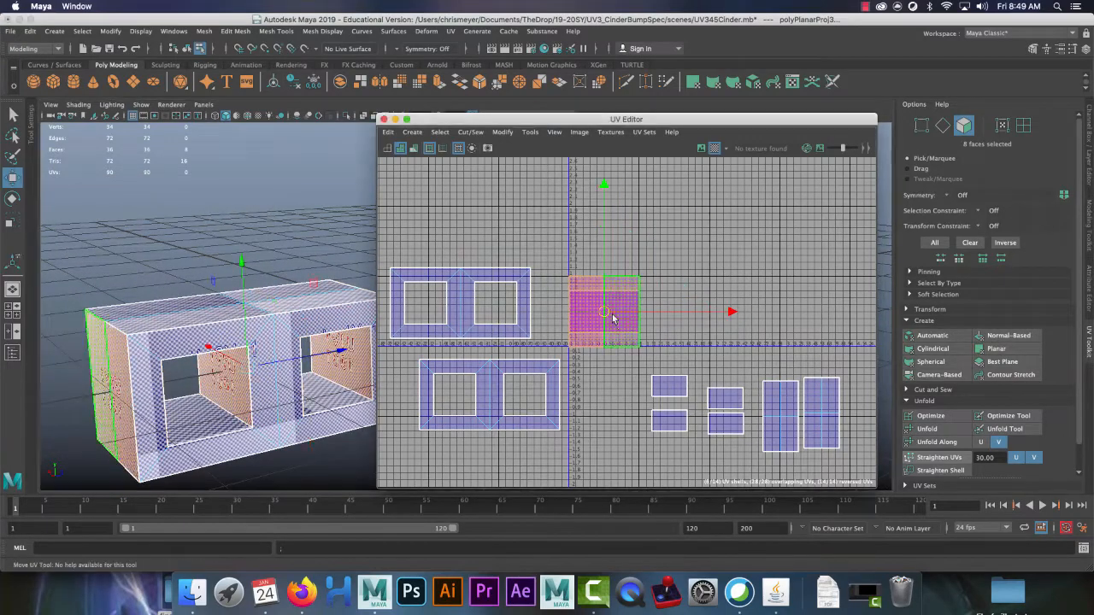
{"action": "key", "text": "w"}
{"action": "left_click_drag", "start_coordinate": [603, 307], "coordinate": [758, 296]}
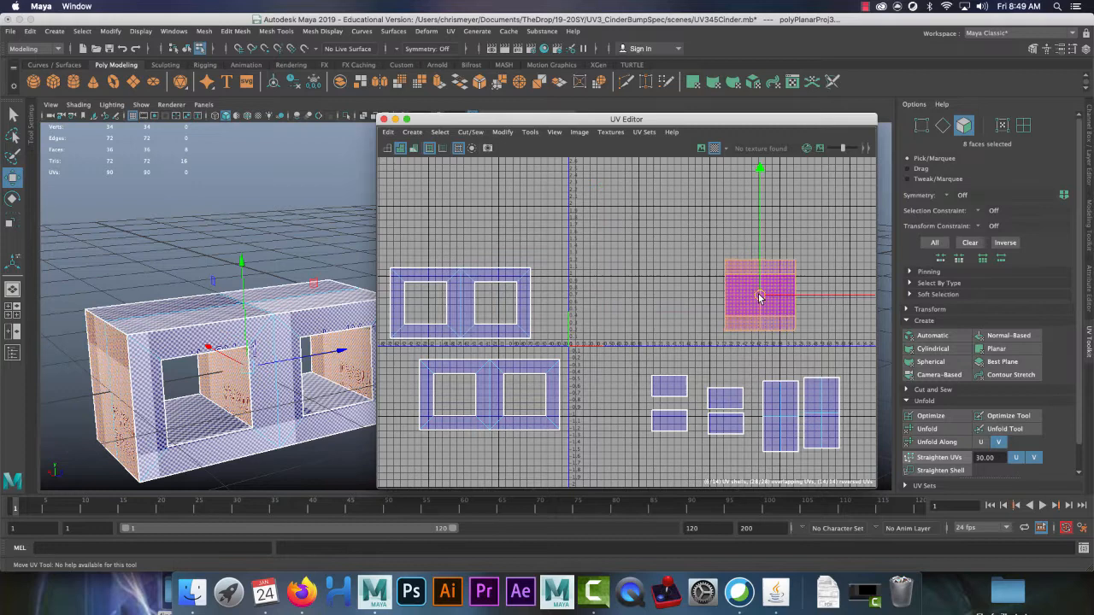
{"action": "left_click", "coordinate": [677, 239]}
{"action": "left_click_drag", "start_coordinate": [678, 235], "coordinate": [807, 344]}
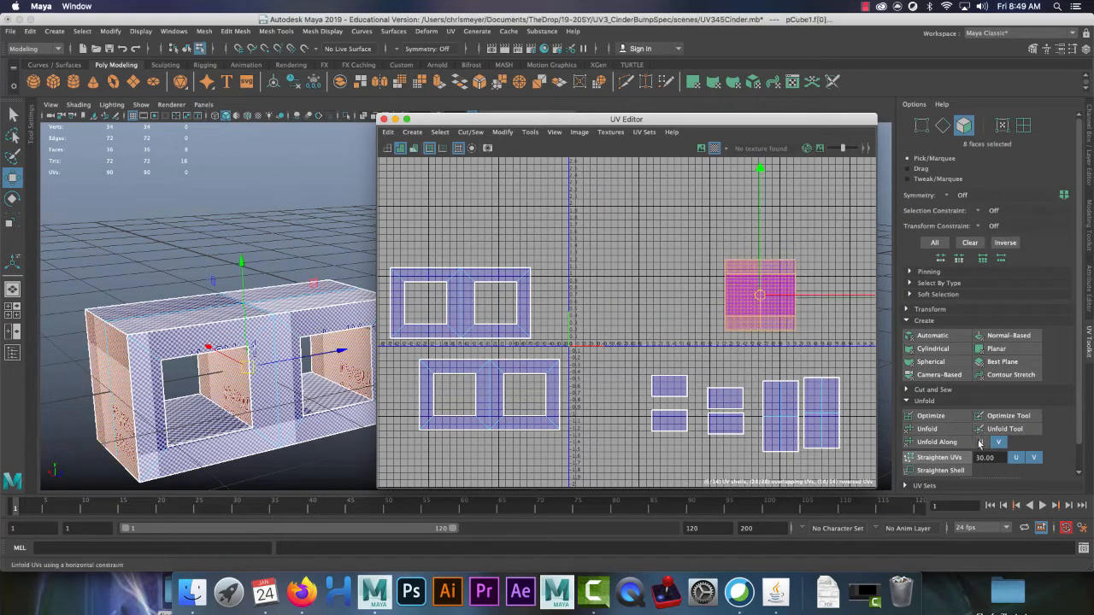
{"action": "left_click", "coordinate": [980, 442]}
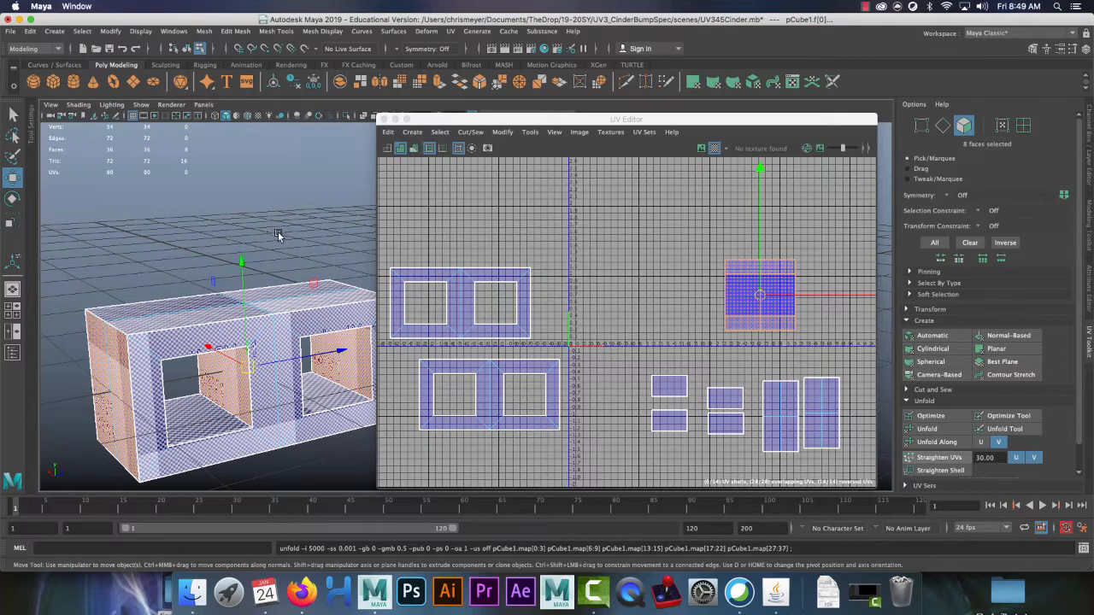
{"action": "mouse_move", "coordinate": [278, 235]}
{"action": "left_mouse_down", "text": "alt"}
{"action": "mouse_move", "coordinate": [247, 264]}
{"action": "mouse_move", "coordinate": [215, 227]}
{"action": "mouse_move", "coordinate": [275, 242]}
{"action": "mouse_move", "coordinate": [268, 229]}
{"action": "left_mouse_up", "text": "alt"}
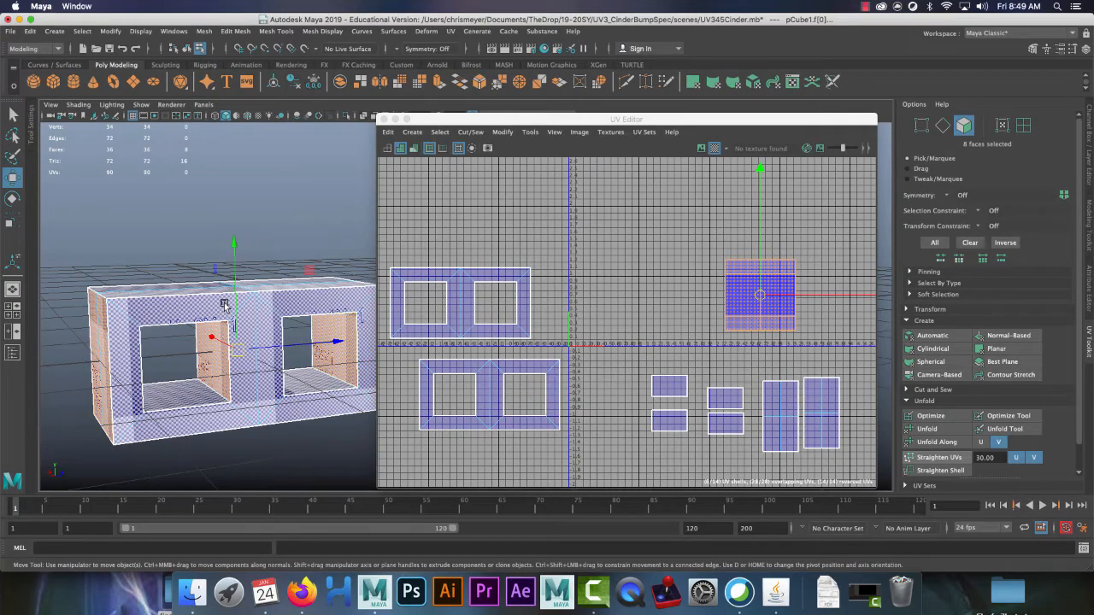
{"action": "left_click_drag", "start_coordinate": [256, 282], "coordinate": [198, 248], "text": "alt"}
{"action": "right_click_drag", "start_coordinate": [198, 248], "coordinate": [206, 252], "text": "alt"}
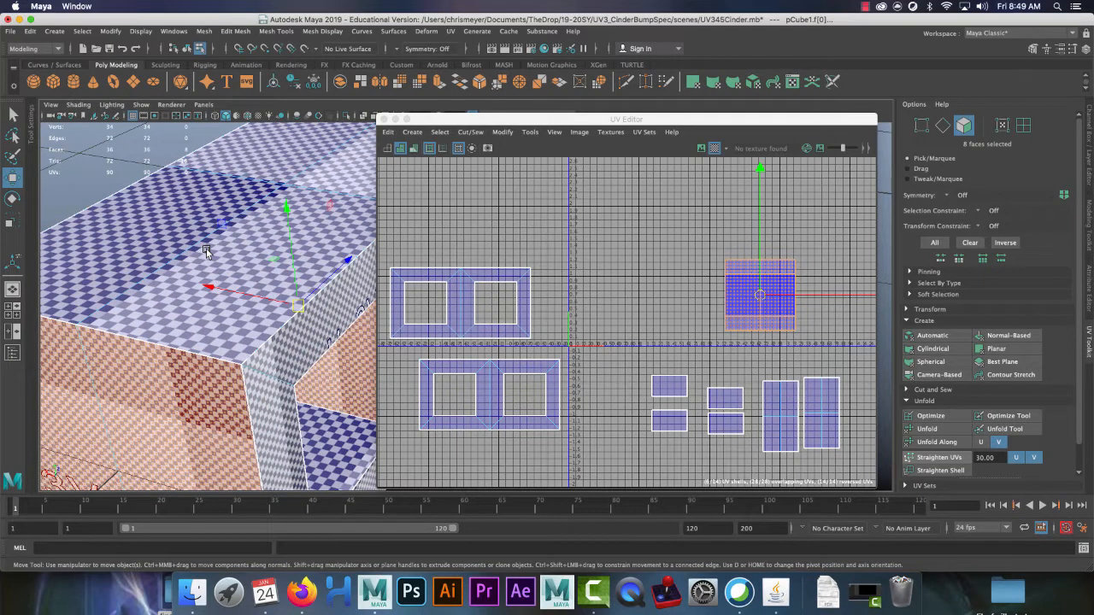
{"action": "left_click", "coordinate": [205, 251]}
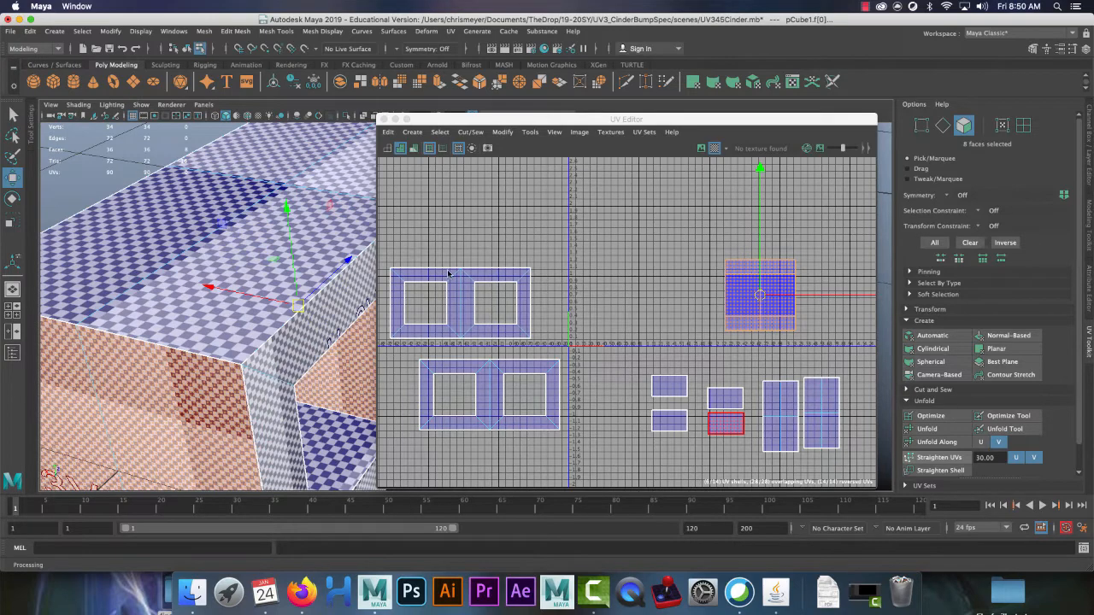
Step: Select the blue planar UV shell and frame its faces in the viewport
{"action": "left_click_drag", "start_coordinate": [342, 323], "coordinate": [147, 424], "text": "alt"}
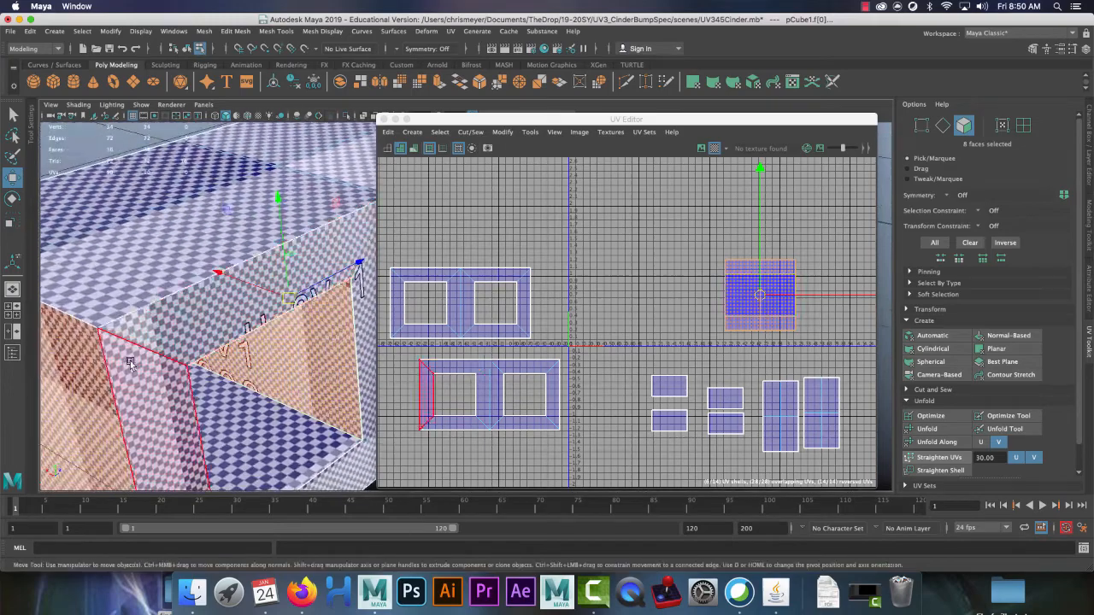
{"action": "right_click_drag", "start_coordinate": [155, 354], "coordinate": [150, 352], "text": "alt"}
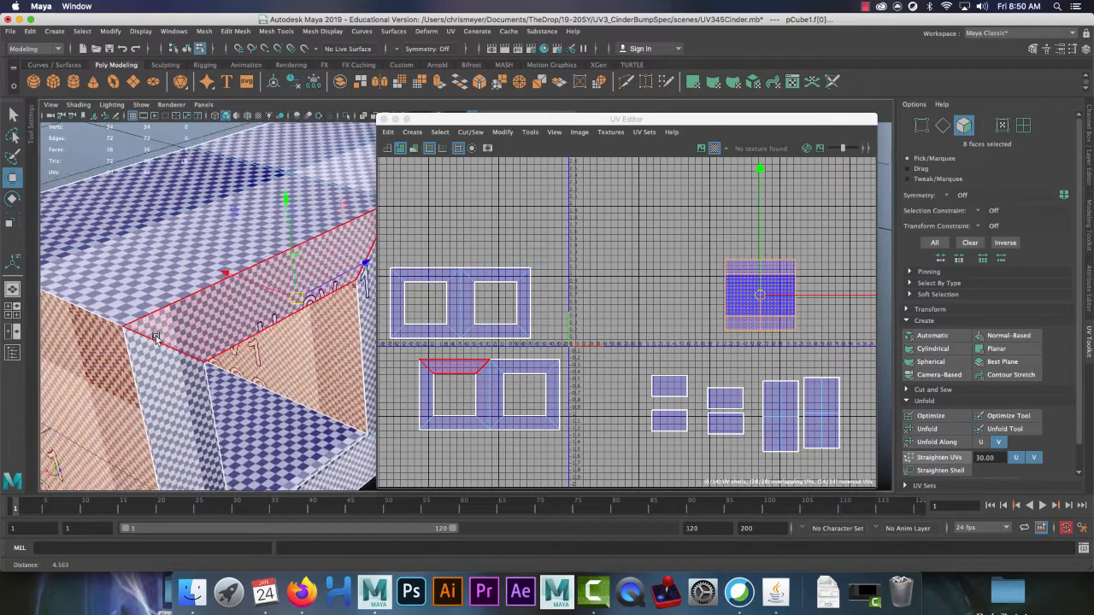
{"action": "left_click_drag", "start_coordinate": [150, 352], "coordinate": [176, 329], "text": "alt"}
{"action": "right_click_drag", "start_coordinate": [176, 329], "coordinate": [204, 353], "text": "alt"}
{"action": "left_click_drag", "start_coordinate": [204, 353], "coordinate": [246, 345], "text": "alt"}
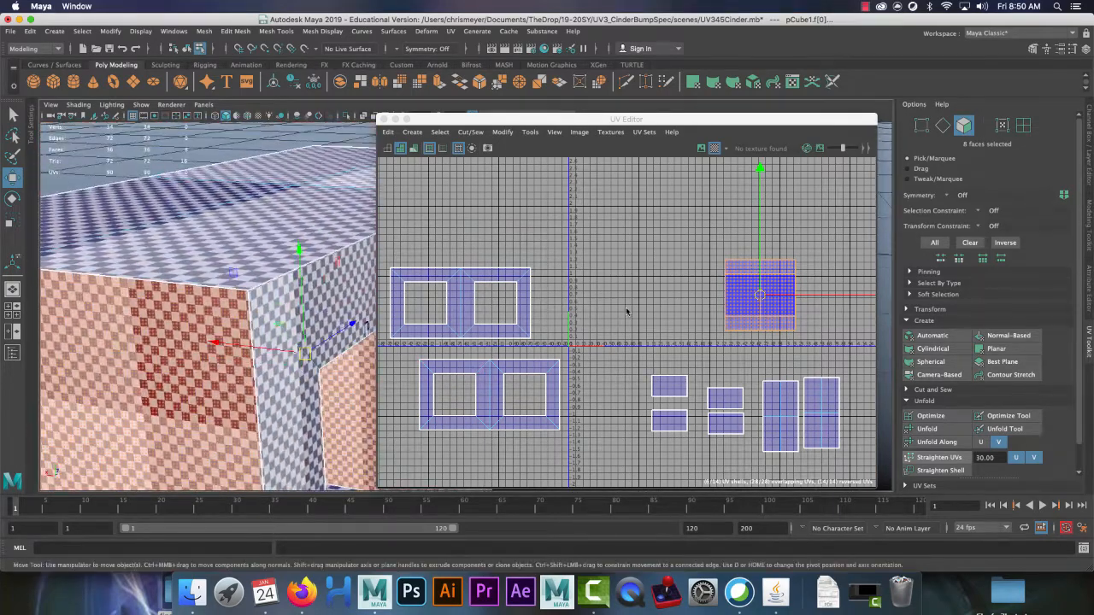
{"action": "left_click", "coordinate": [663, 278]}
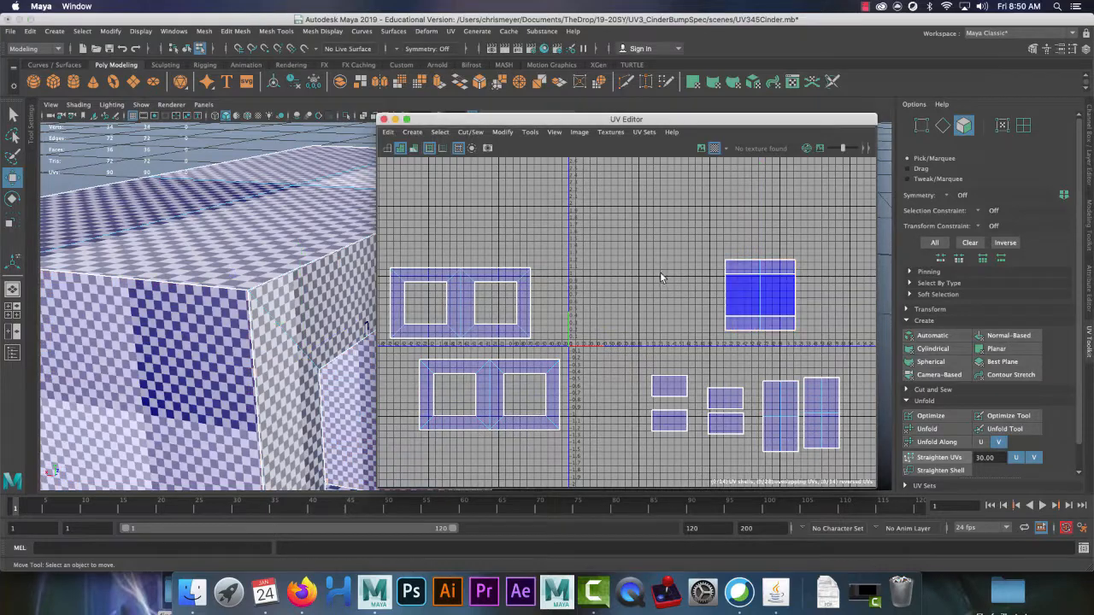
{"action": "left_click", "coordinate": [782, 304]}
{"action": "key", "text": "f"}
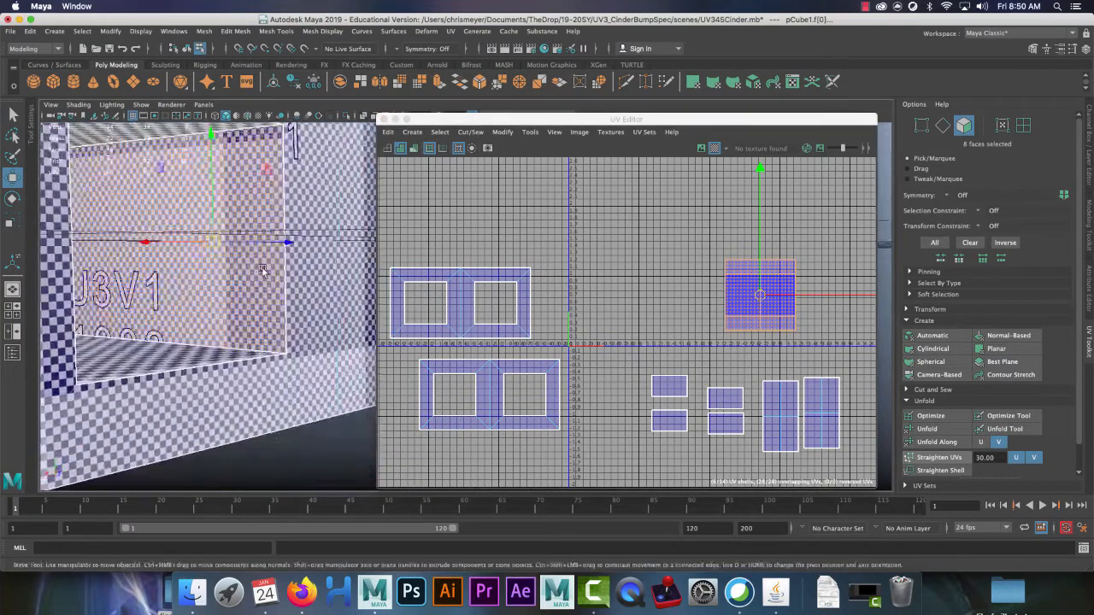
{"action": "left_click_drag", "start_coordinate": [263, 271], "coordinate": [303, 316], "text": "alt"}
{"action": "left_click_drag", "start_coordinate": [144, 308], "coordinate": [222, 318], "text": "alt"}
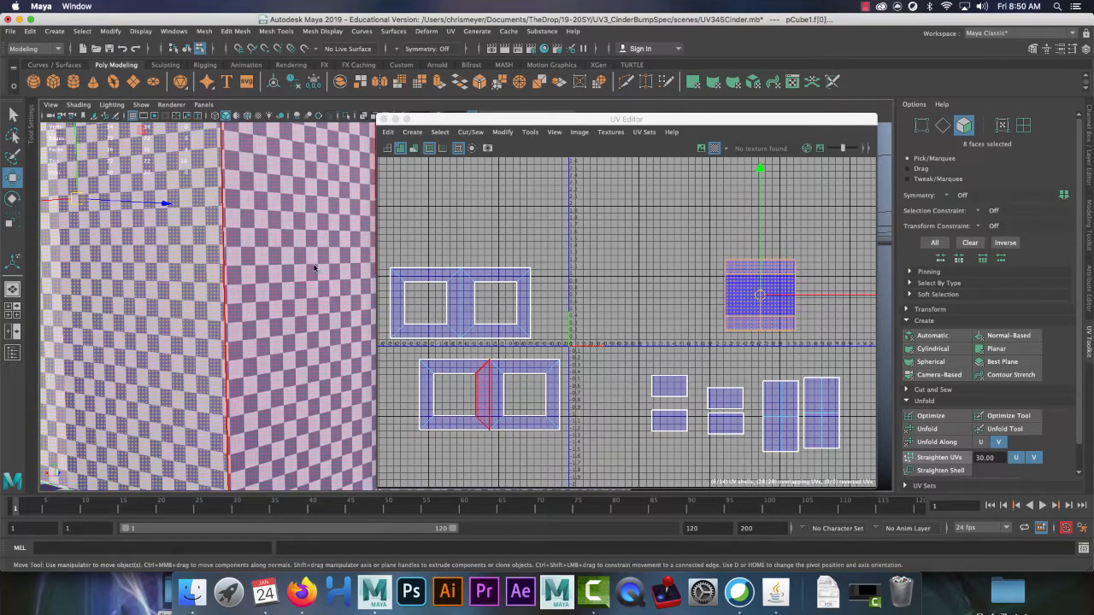
Step: Separate the overlapping shells, moving one up and the other to the centre, then box-select the small shells
{"action": "left_click", "coordinate": [589, 222]}
{"action": "right_click_drag", "start_coordinate": [756, 295], "coordinate": [708, 269]}
{"action": "left_click", "coordinate": [746, 292]}
{"action": "left_click_drag", "start_coordinate": [759, 299], "coordinate": [640, 224]}
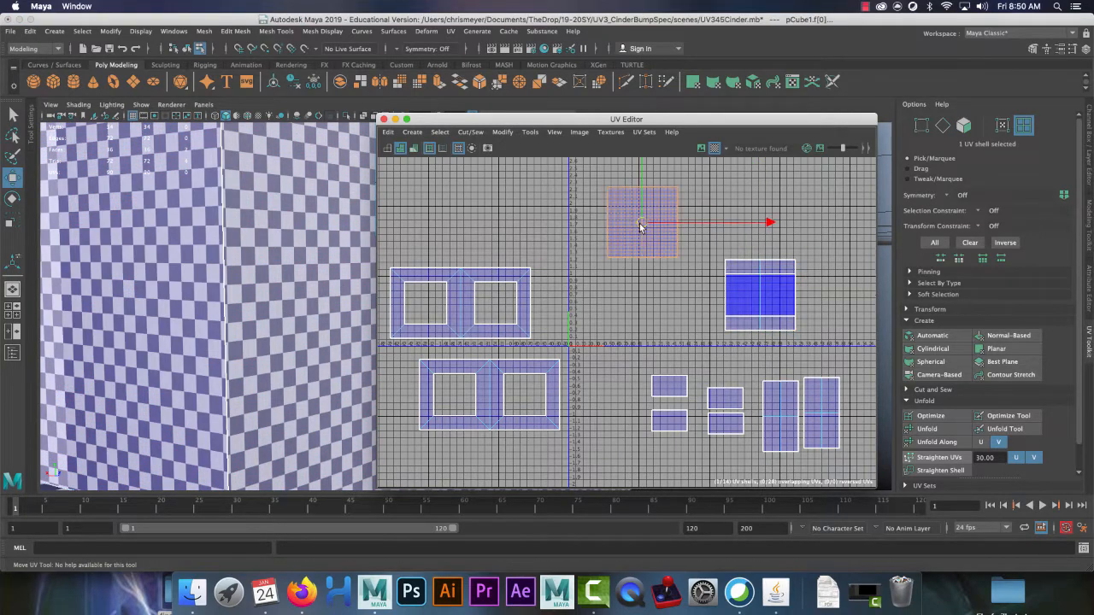
{"action": "left_click", "coordinate": [757, 288]}
{"action": "left_click_drag", "start_coordinate": [757, 288], "coordinate": [651, 299]}
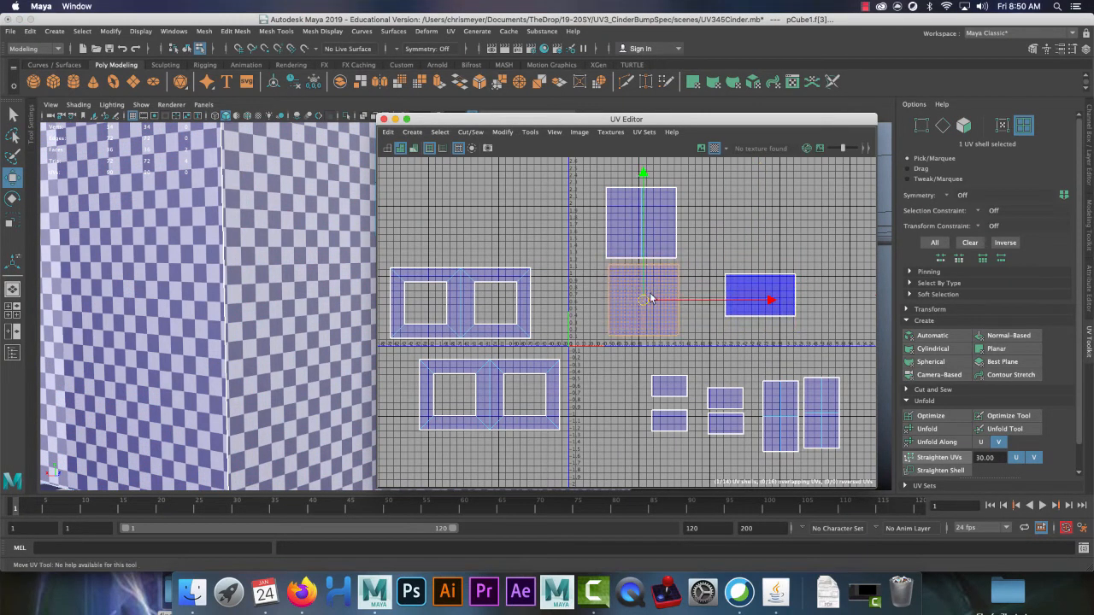
{"action": "left_click_drag", "start_coordinate": [721, 255], "coordinate": [843, 348]}
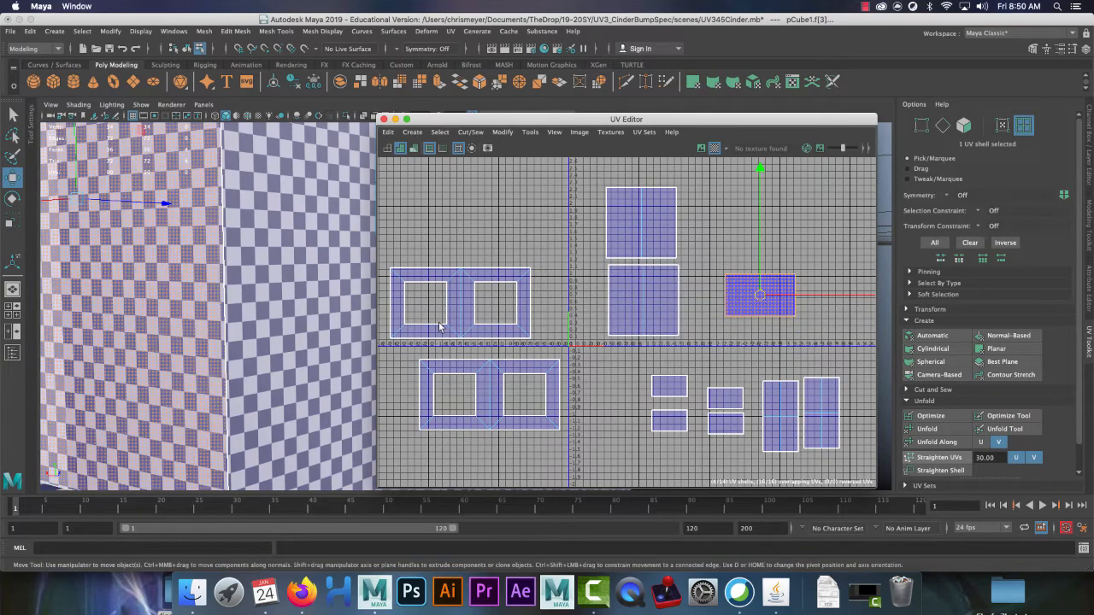
{"action": "left_click_drag", "start_coordinate": [326, 303], "coordinate": [180, 312], "text": "alt"}
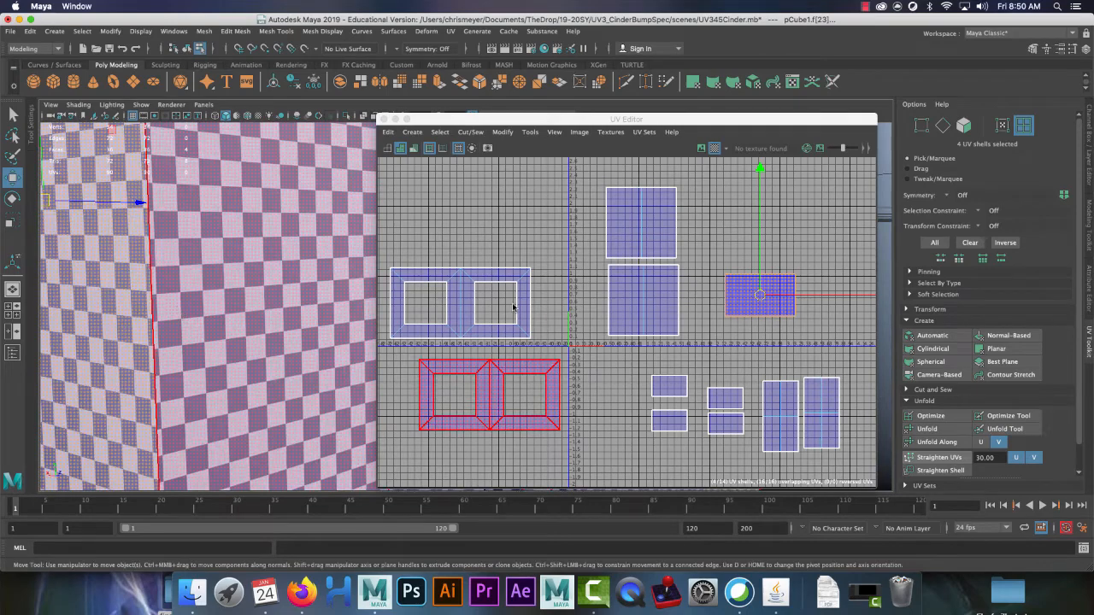
Step: Move the selected shell left to the U-axis
{"action": "left_click", "coordinate": [793, 248]}
{"action": "left_click_drag", "start_coordinate": [762, 173], "coordinate": [761, 174]}
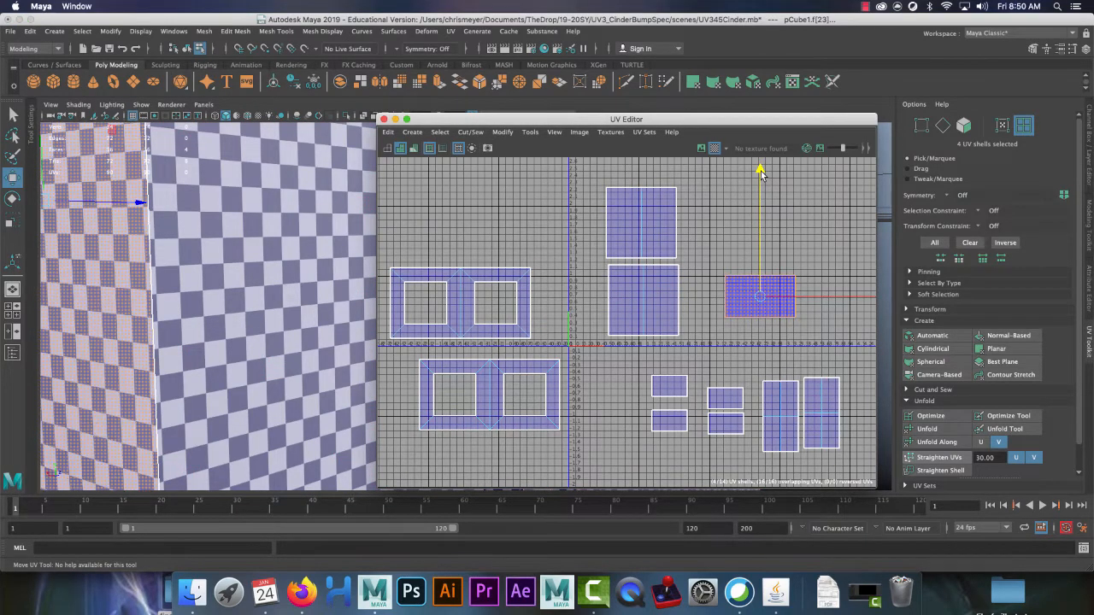
{"action": "scroll", "coordinate": [709, 271], "scroll_direction": "down", "scroll_amount": 5}
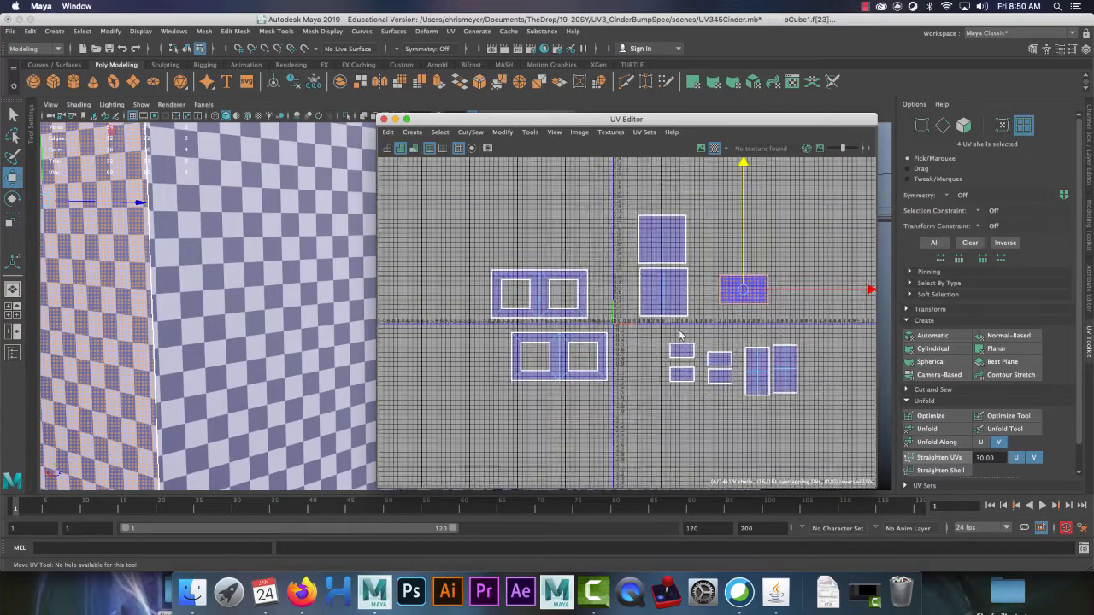
{"action": "left_click_drag", "start_coordinate": [720, 308], "coordinate": [540, 315]}
{"action": "scroll", "coordinate": [262, 309], "scroll_direction": "down", "scroll_amount": 5}
{"action": "left_click_drag", "start_coordinate": [278, 250], "coordinate": [299, 320], "text": "alt"}
Step: Drag the two right-hand shells left beside the others and add the two small shells to the selection
{"action": "left_click_drag", "start_coordinate": [722, 246], "coordinate": [654, 323]}
{"action": "left_click_drag", "start_coordinate": [265, 326], "coordinate": [167, 293], "text": "alt"}
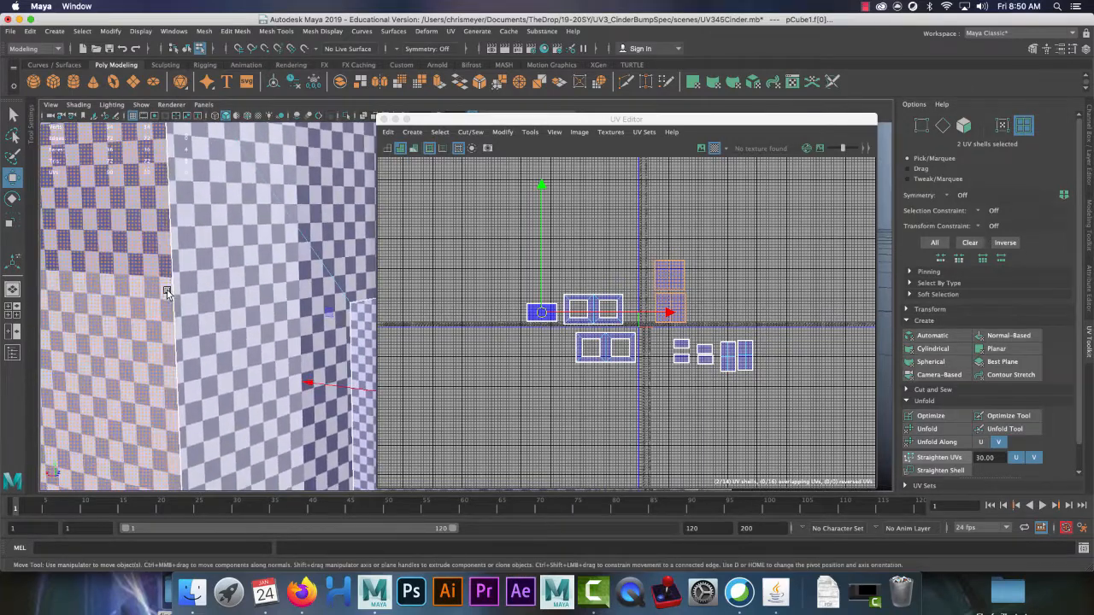
{"action": "left_click", "coordinate": [656, 332]}
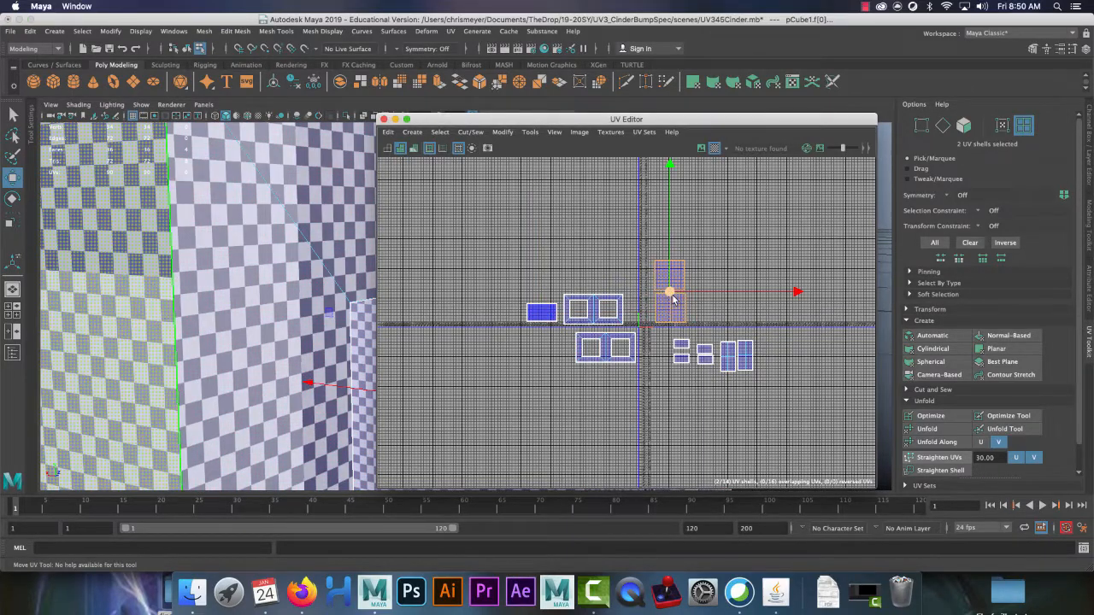
{"action": "left_click_drag", "start_coordinate": [672, 298], "coordinate": [510, 336]}
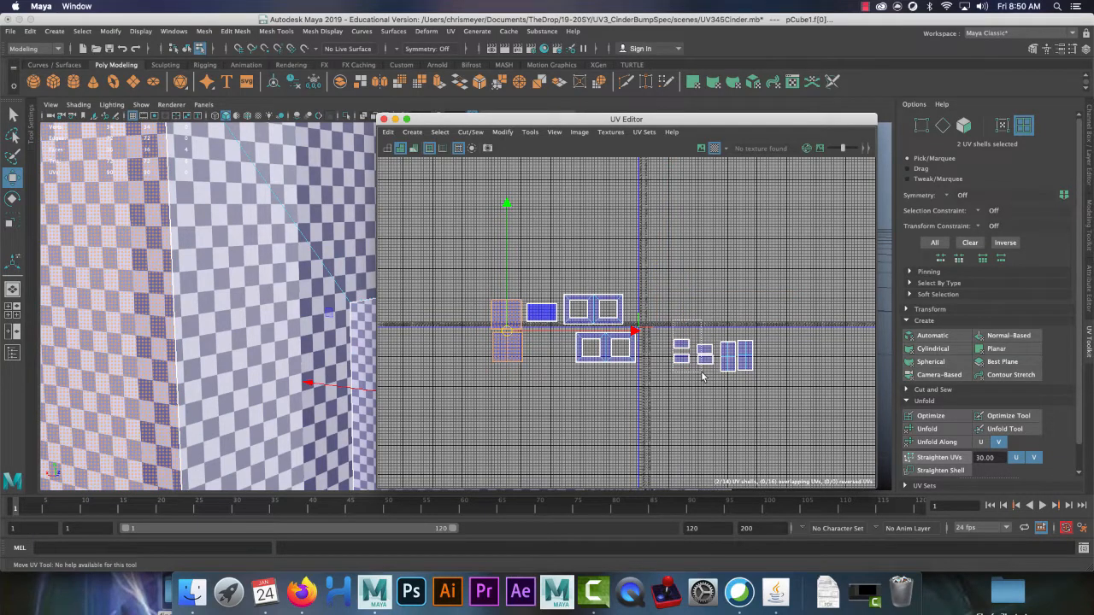
{"action": "left_click_drag", "start_coordinate": [702, 376], "coordinate": [706, 380], "text": "shift"}
{"action": "left_click_drag", "start_coordinate": [270, 350], "coordinate": [242, 299], "text": "alt"}
{"action": "middle_click_drag", "start_coordinate": [242, 299], "coordinate": [253, 351], "text": "alt"}
{"action": "right_click_drag", "start_coordinate": [254, 351], "coordinate": [241, 265], "text": "alt"}
{"action": "mouse_move", "coordinate": [241, 265]}
{"action": "left_mouse_down", "text": "alt"}
{"action": "mouse_move", "coordinate": [231, 329]}
{"action": "mouse_move", "coordinate": [244, 311]}
{"action": "mouse_move", "coordinate": [248, 249]}
{"action": "left_mouse_up", "text": "alt"}
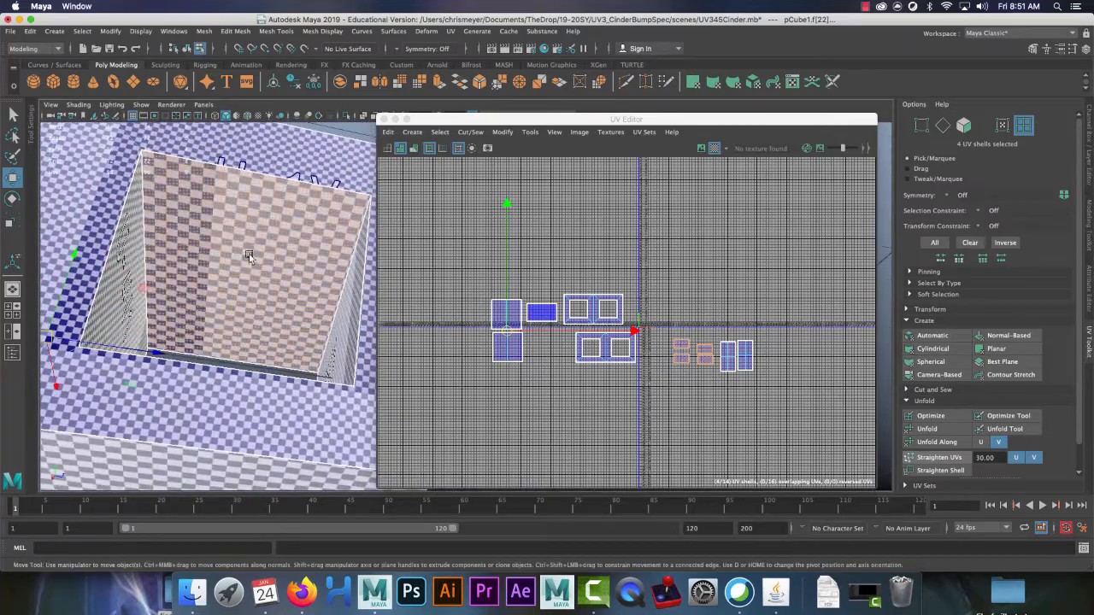
Step: Scale up the four small end UV shells
{"action": "left_click", "coordinate": [262, 204]}
{"action": "left_click_drag", "start_coordinate": [242, 291], "coordinate": [264, 302], "text": "alt"}
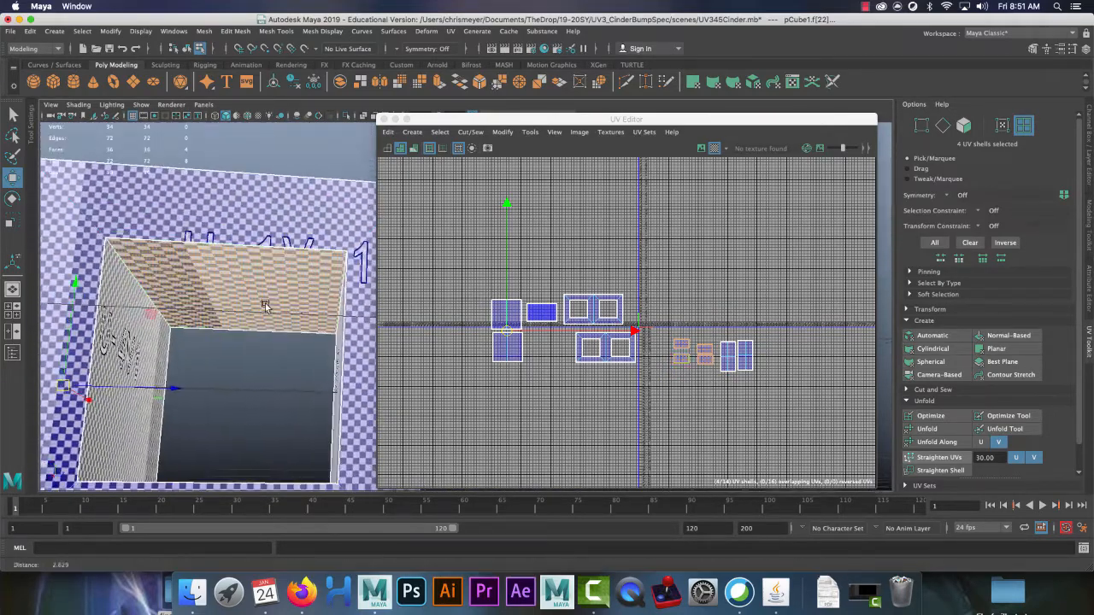
{"action": "right_click_drag", "start_coordinate": [264, 303], "coordinate": [350, 321], "text": "alt"}
{"action": "scroll", "coordinate": [665, 351], "scroll_direction": "up", "scroll_amount": 3}
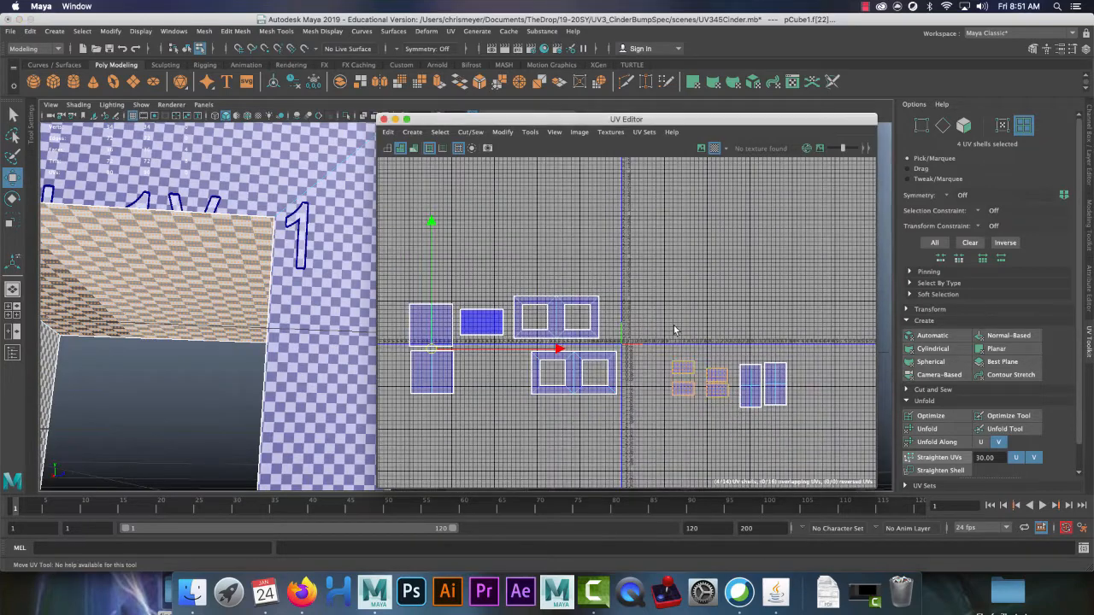
{"action": "left_click_drag", "start_coordinate": [663, 323], "coordinate": [722, 415]}
{"action": "key", "text": "r"}
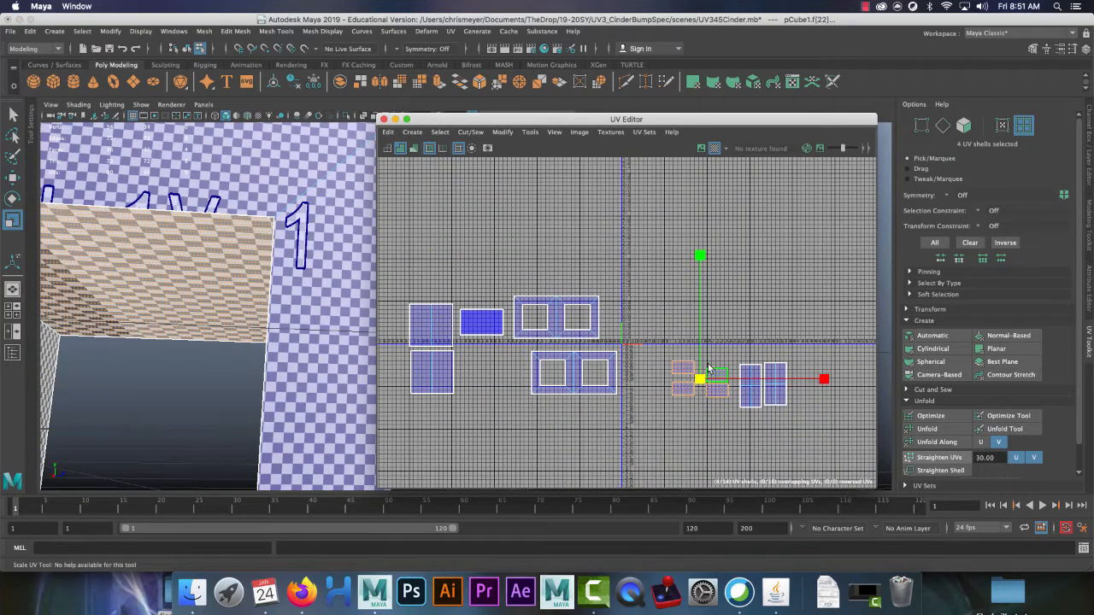
{"action": "left_click_drag", "start_coordinate": [699, 379], "coordinate": [723, 264]}
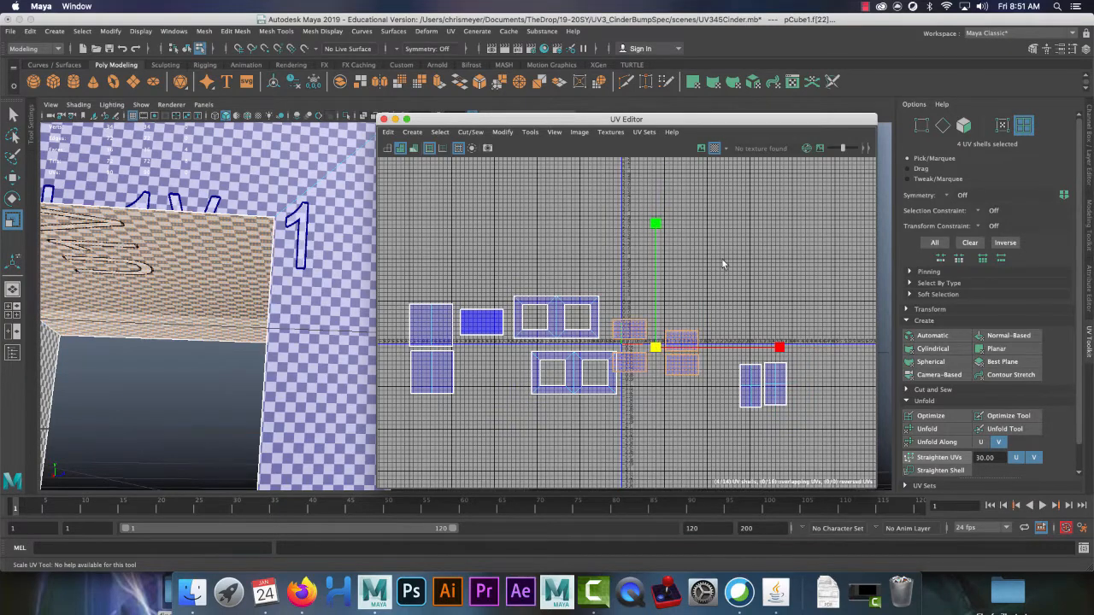
{"action": "left_click_drag", "start_coordinate": [243, 288], "coordinate": [261, 384], "text": "alt"}
{"action": "left_click_drag", "start_coordinate": [655, 349], "coordinate": [506, 251]}
{"action": "key", "text": "w"}
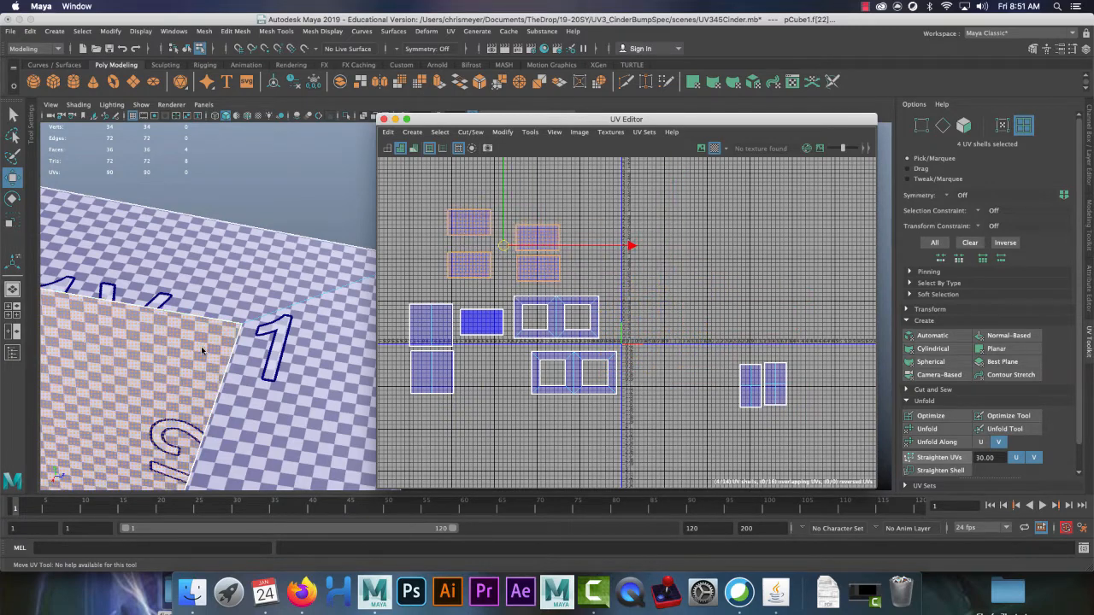
Step: Scale up the two tall right-hand UV shells
{"action": "left_click_drag", "start_coordinate": [800, 411], "coordinate": [804, 415]}
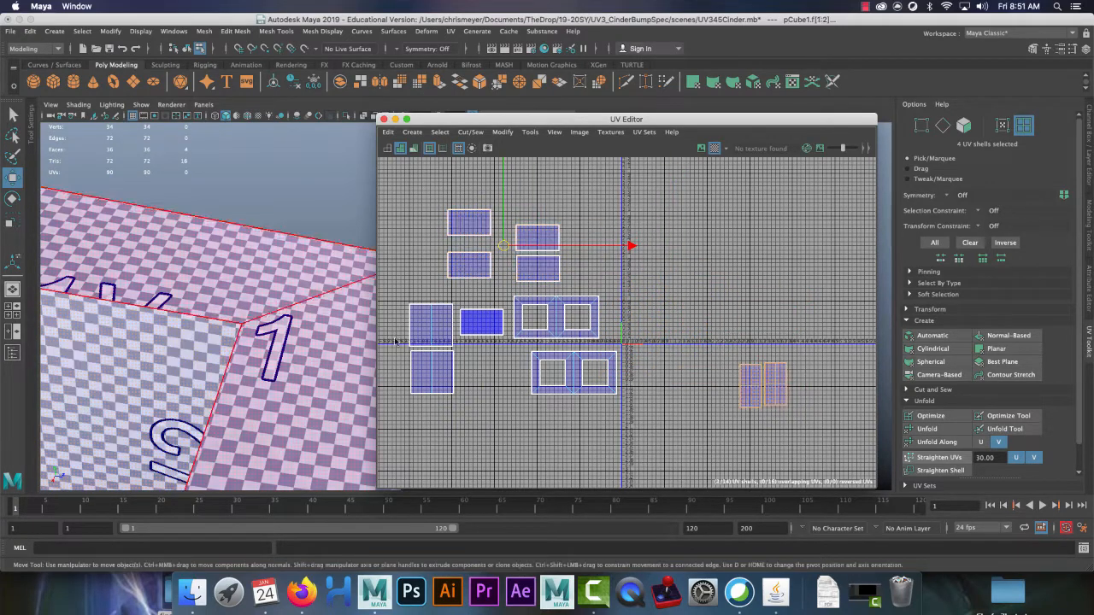
{"action": "left_click_drag", "start_coordinate": [267, 331], "coordinate": [234, 349], "text": "alt"}
{"action": "right_click_drag", "start_coordinate": [234, 349], "coordinate": [100, 193], "text": "alt"}
{"action": "key", "text": "r"}
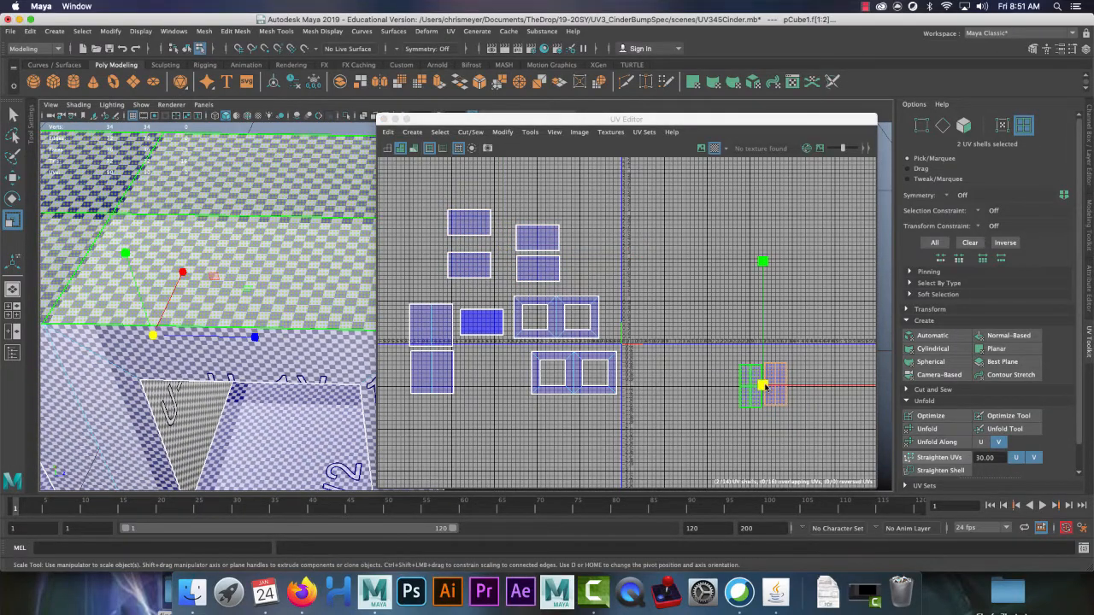
{"action": "left_click_drag", "start_coordinate": [766, 386], "coordinate": [835, 360]}
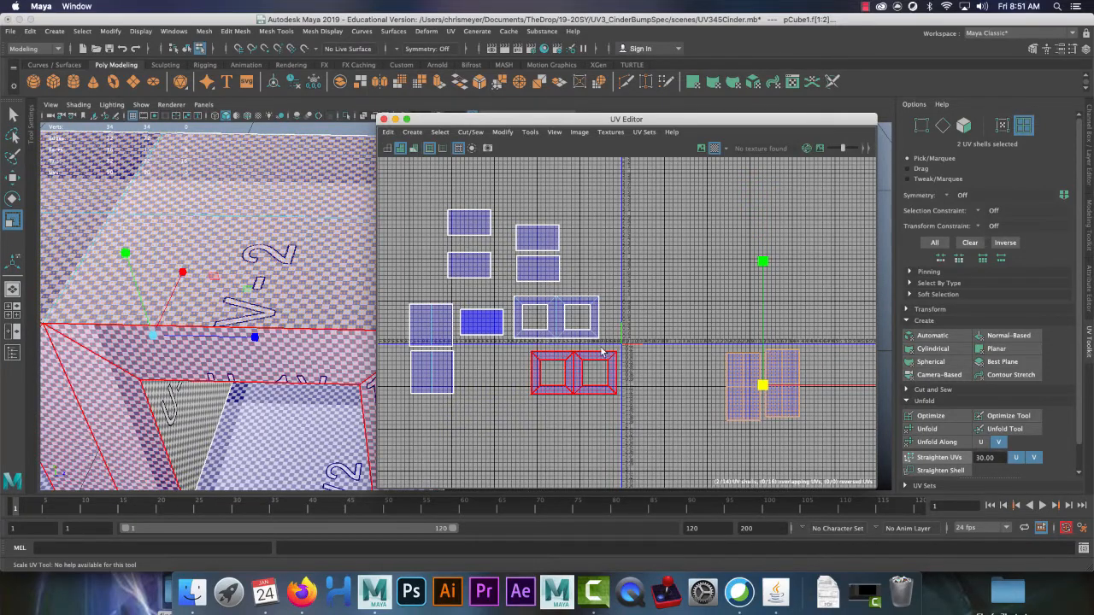
{"action": "right_click_drag", "start_coordinate": [221, 194], "coordinate": [294, 201], "text": "alt"}
{"action": "left_click_drag", "start_coordinate": [764, 387], "coordinate": [664, 297]}
{"action": "key", "text": "w"}
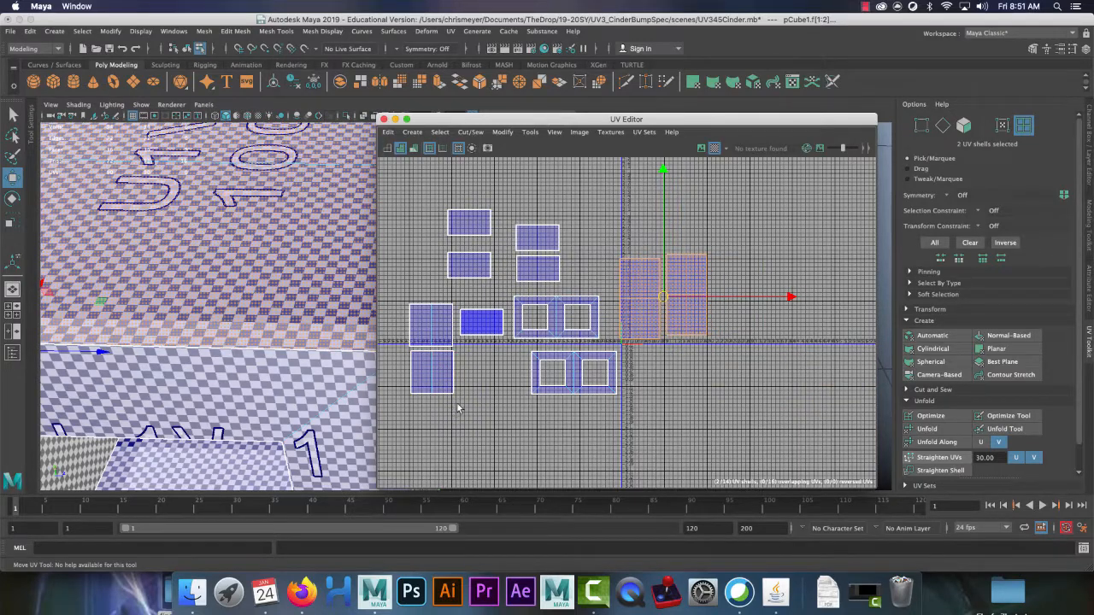
Step: Reposition the two end shells and the double-window shell toward the left
{"action": "left_click", "coordinate": [456, 422]}
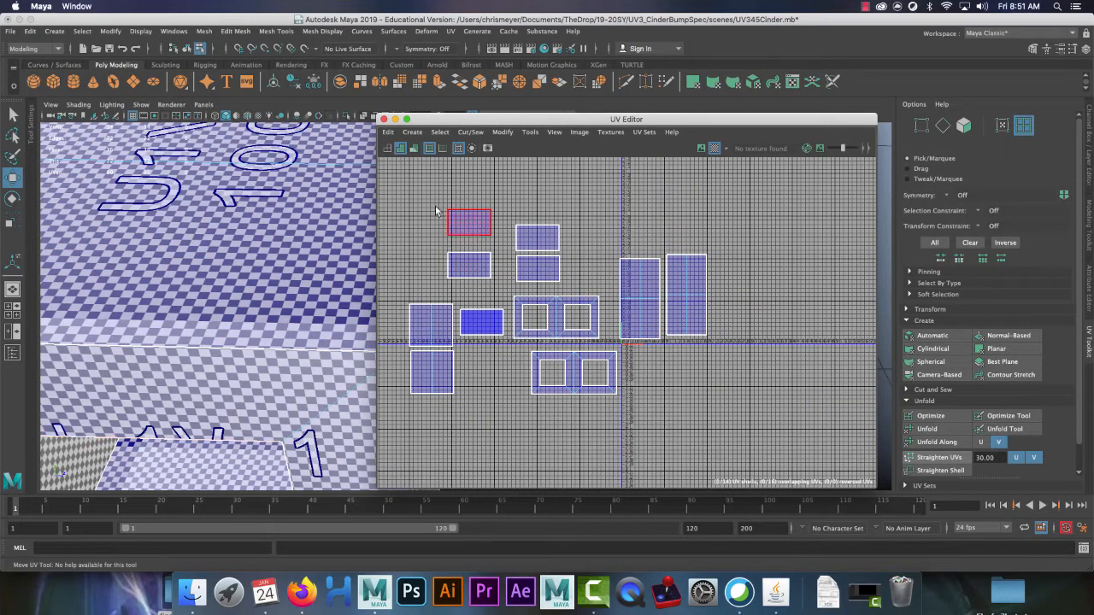
{"action": "left_click_drag", "start_coordinate": [490, 273], "coordinate": [491, 276]}
{"action": "left_click_drag", "start_coordinate": [487, 253], "coordinate": [482, 256]}
{"action": "left_click", "coordinate": [478, 250]}
{"action": "left_click_drag", "start_coordinate": [513, 209], "coordinate": [537, 261]}
{"action": "left_click", "coordinate": [578, 373]}
{"action": "left_click_drag", "start_coordinate": [578, 376], "coordinate": [561, 369]}
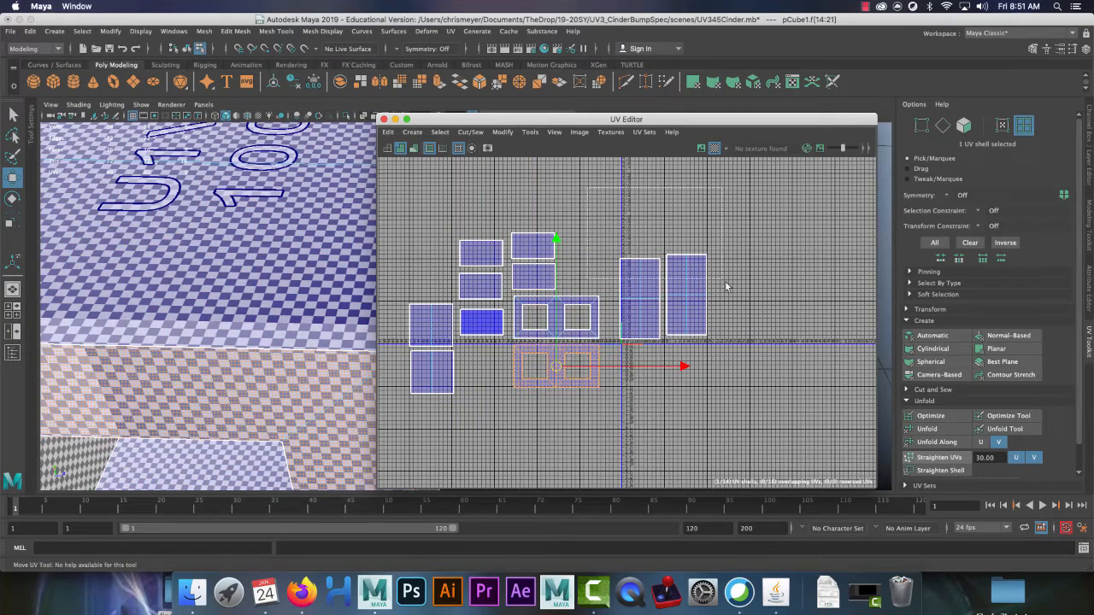
Step: Move the two tall shells down and left, then shift the whole layout right
{"action": "left_click_drag", "start_coordinate": [739, 224], "coordinate": [616, 357]}
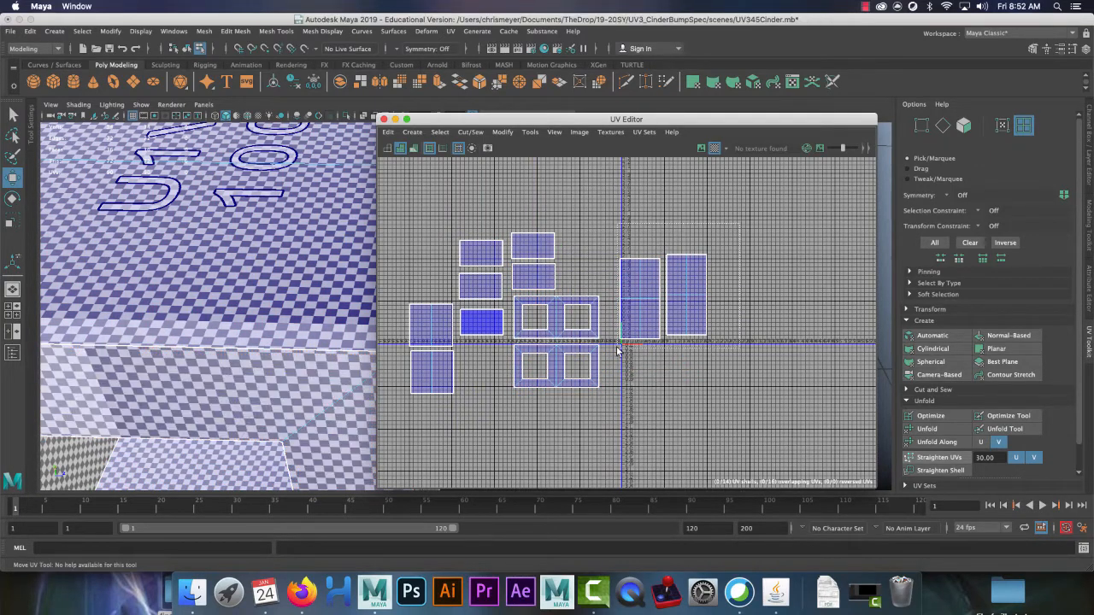
{"action": "left_click_drag", "start_coordinate": [661, 296], "coordinate": [654, 346]}
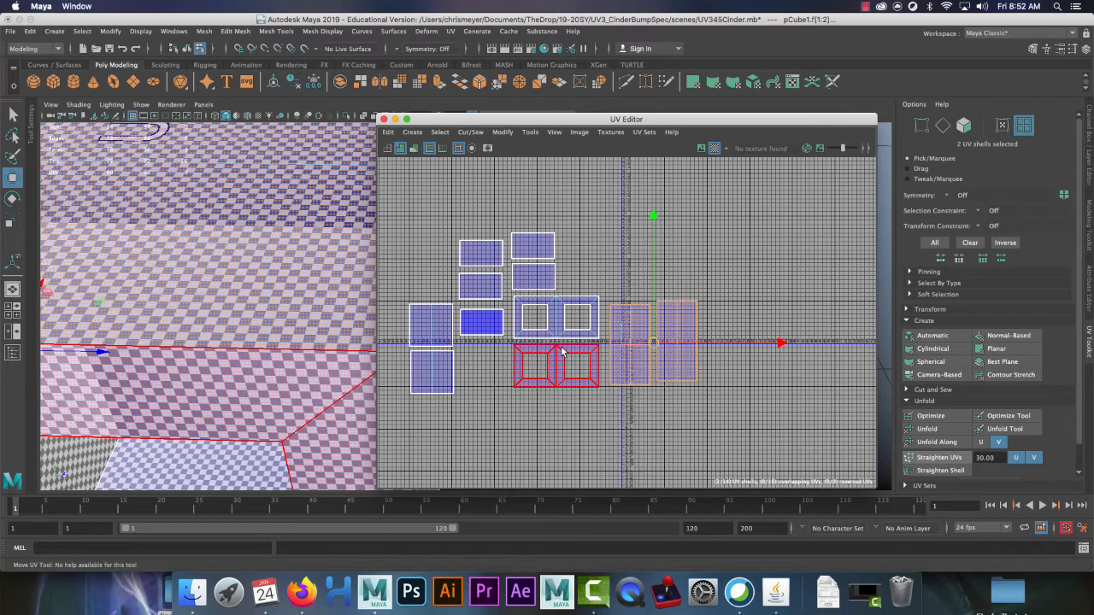
{"action": "scroll", "coordinate": [672, 419], "scroll_direction": "down", "scroll_amount": 5}
{"action": "left_click_drag", "start_coordinate": [493, 261], "coordinate": [742, 434]}
{"action": "left_click_drag", "start_coordinate": [616, 374], "coordinate": [656, 382]}
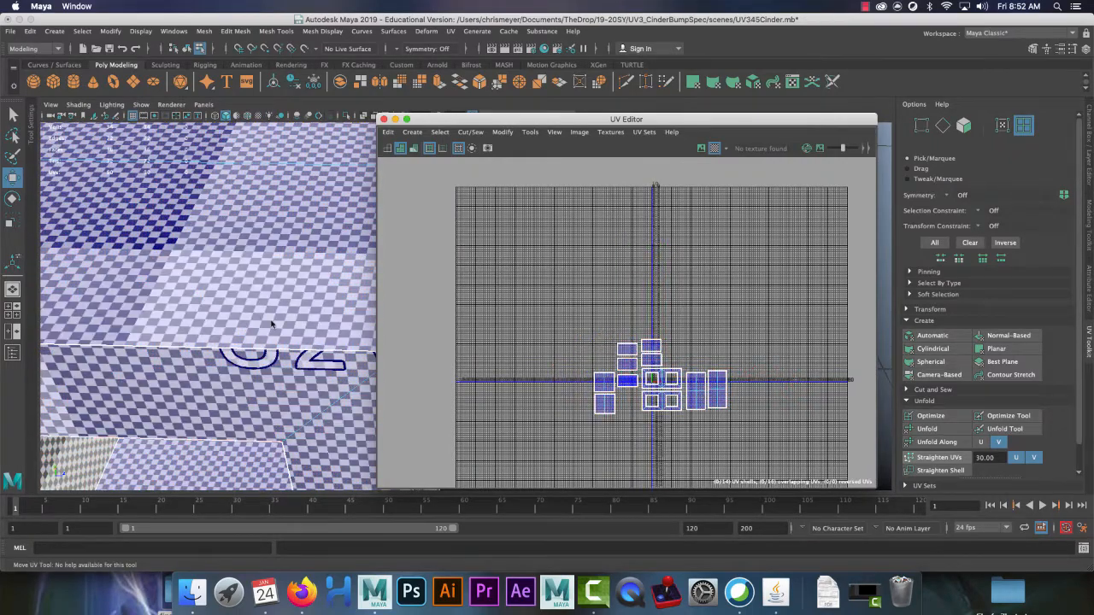
Step: Orbit around the cinder block and close the UV Editor
{"action": "scroll", "coordinate": [174, 258], "scroll_direction": "down", "scroll_amount": 8}
{"action": "left_click_drag", "start_coordinate": [172, 254], "coordinate": [206, 234], "text": "alt"}
{"action": "left_click_drag", "start_coordinate": [275, 261], "coordinate": [196, 299], "text": "alt"}
{"action": "scroll", "coordinate": [319, 339], "scroll_direction": "up", "scroll_amount": 3}
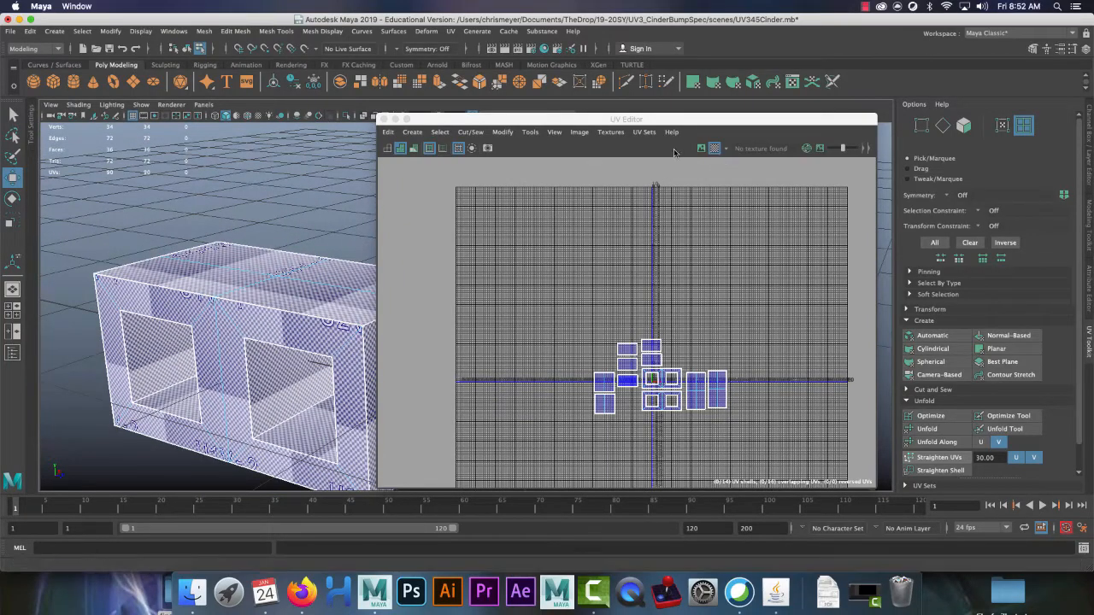
{"action": "left_click", "coordinate": [383, 120]}
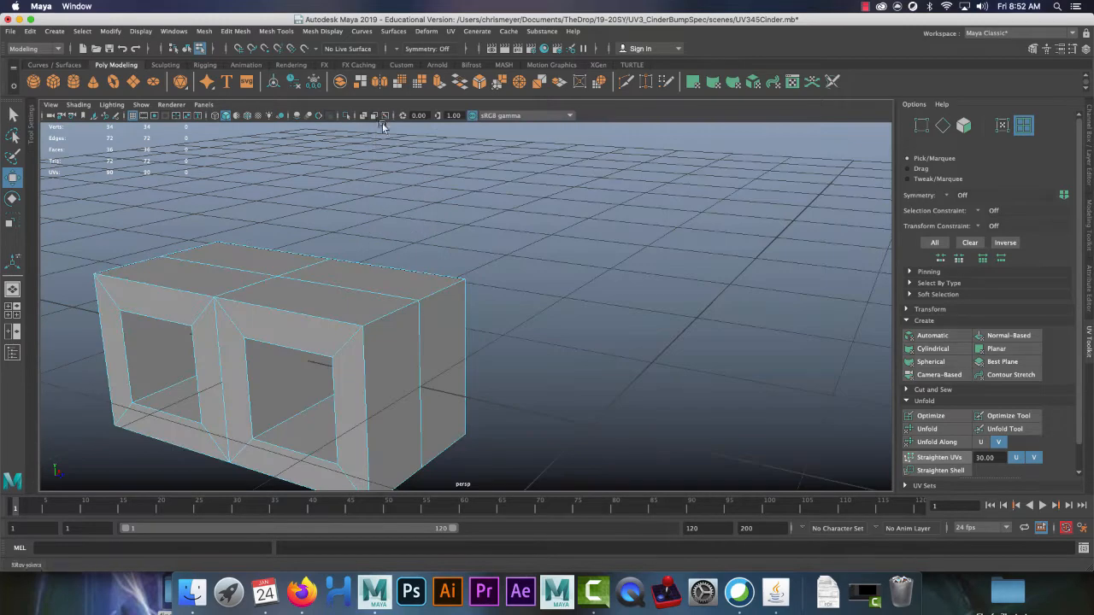
Step: Switch back to Object mode and bring up Assign Favorite Material for the block
{"action": "right_click_drag", "start_coordinate": [334, 301], "coordinate": [389, 280]}
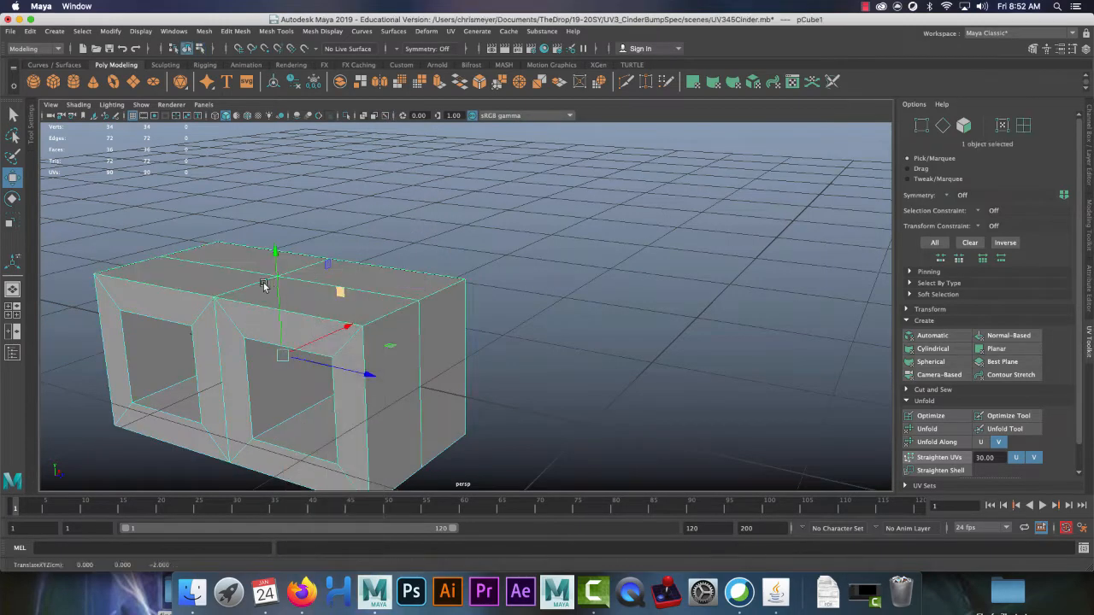
{"action": "left_click_drag", "start_coordinate": [264, 286], "coordinate": [384, 288], "text": "alt"}
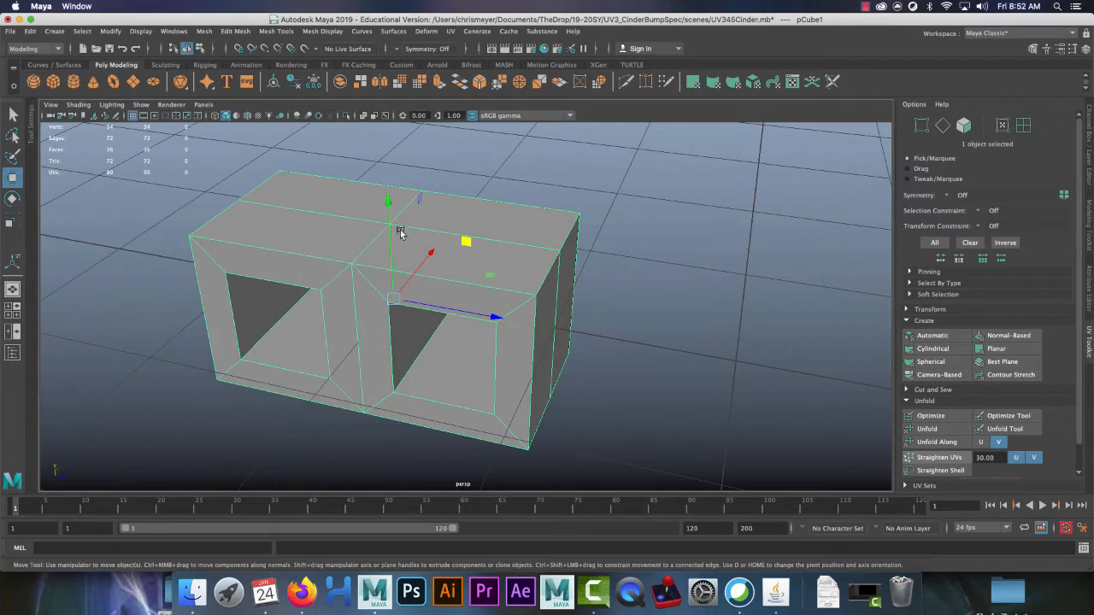
{"action": "right_click_drag", "start_coordinate": [277, 164], "coordinate": [385, 459]}
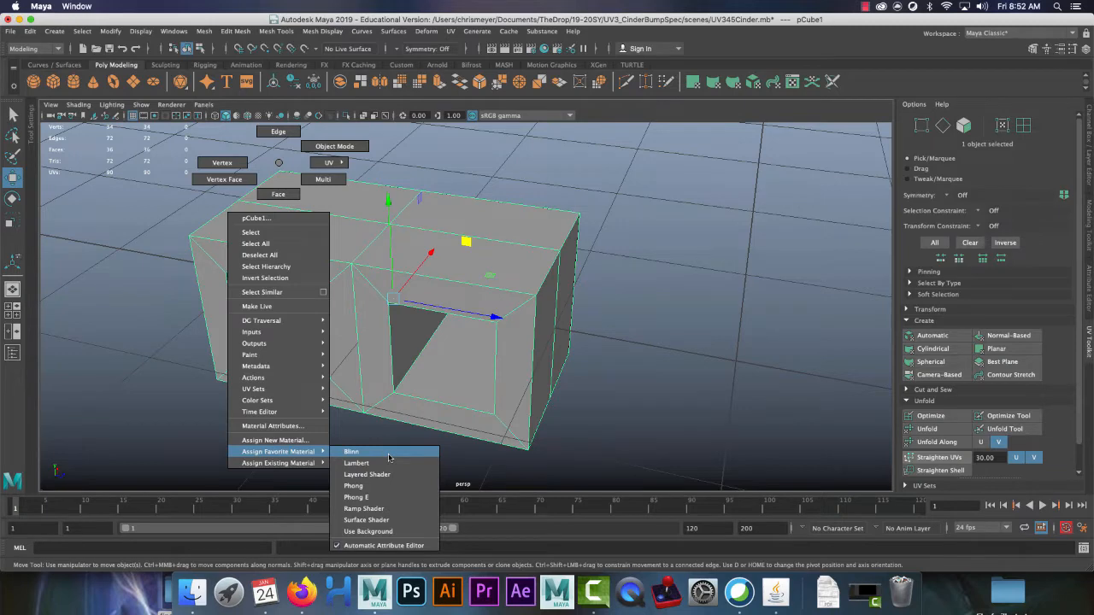
Step: Assign a new Blinn material to the block and show blinn1's attributes
{"action": "right_click_drag", "start_coordinate": [389, 458], "coordinate": [389, 458]}
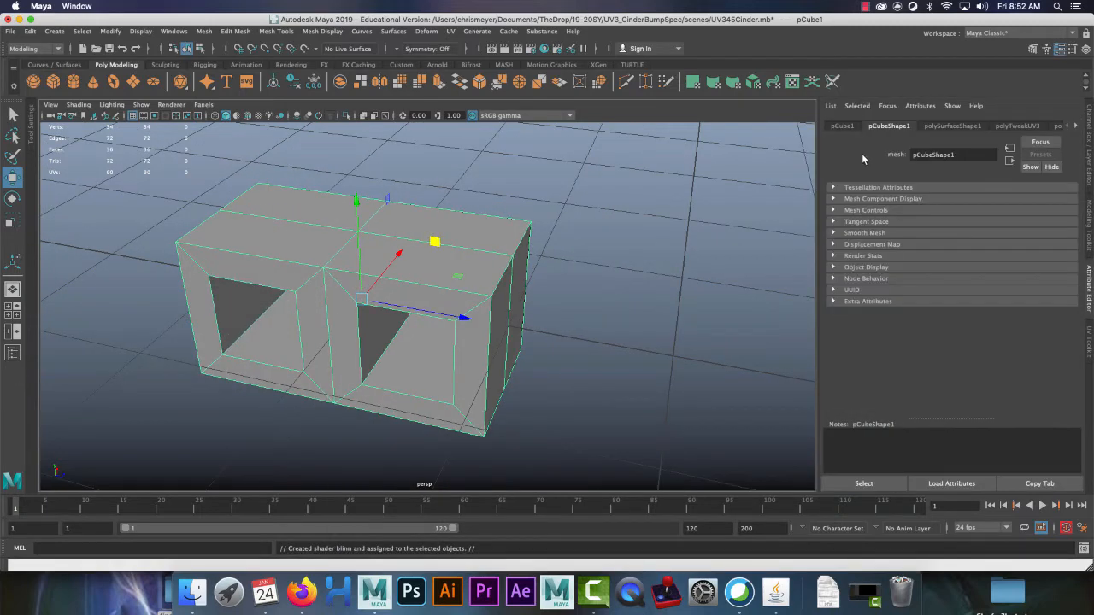
{"action": "left_click", "coordinate": [1079, 128]}
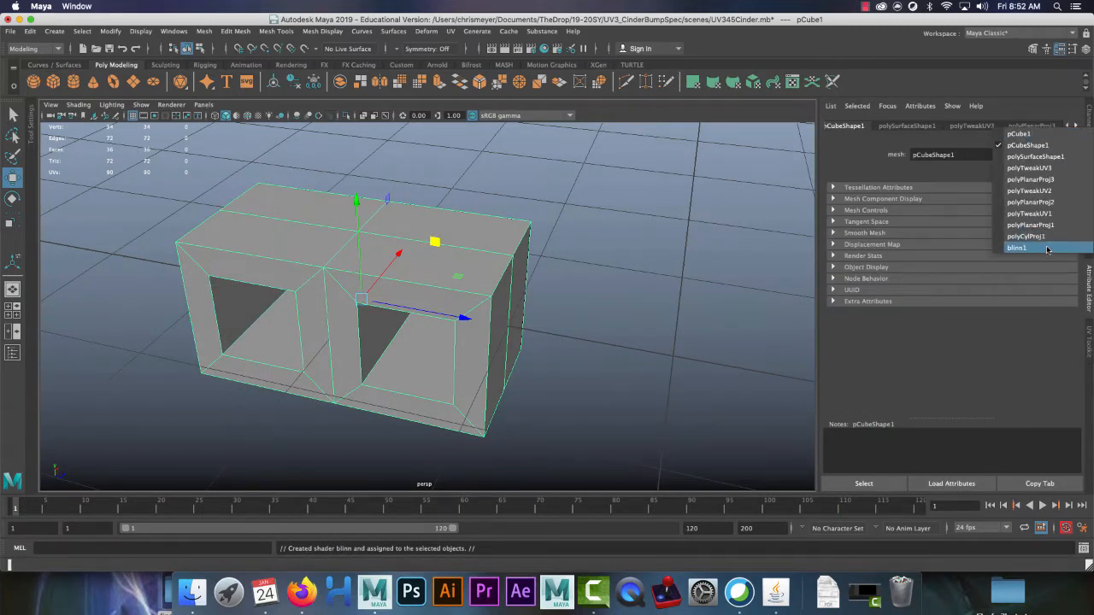
{"action": "left_click", "coordinate": [1038, 249]}
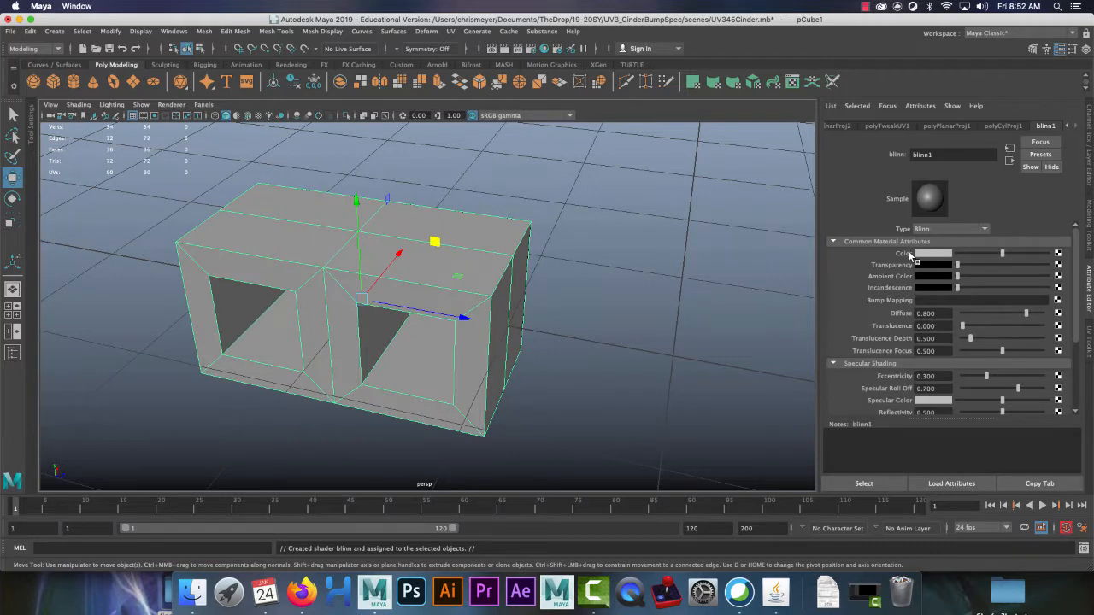
Step: Map a file texture loaded with cinderblock.tga into the Blinn colour, then select the block
{"action": "left_click", "coordinate": [1058, 254]}
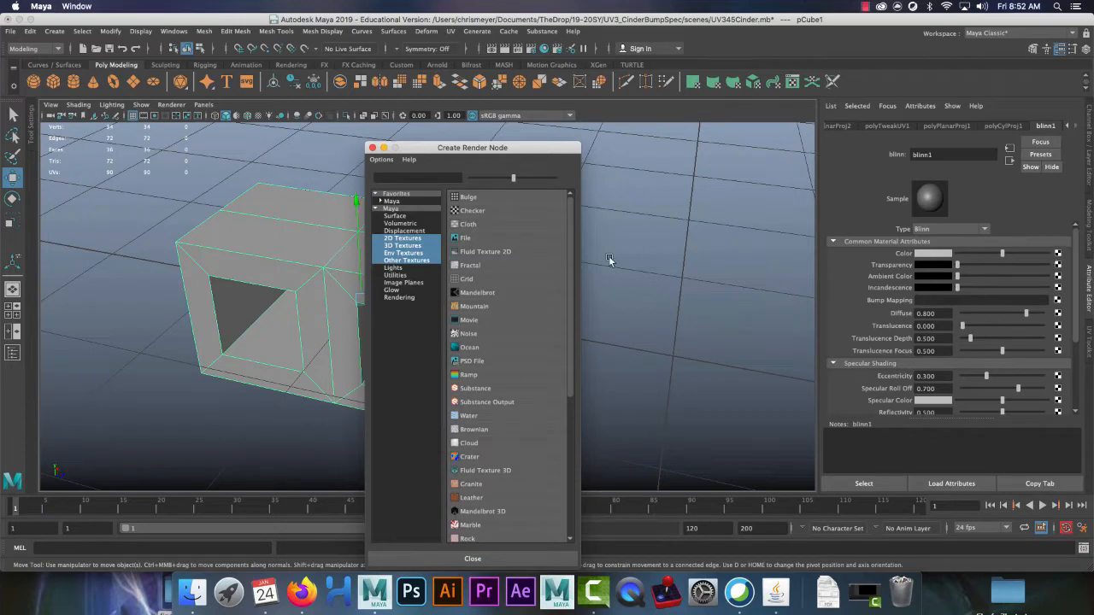
{"action": "left_click", "coordinate": [462, 241]}
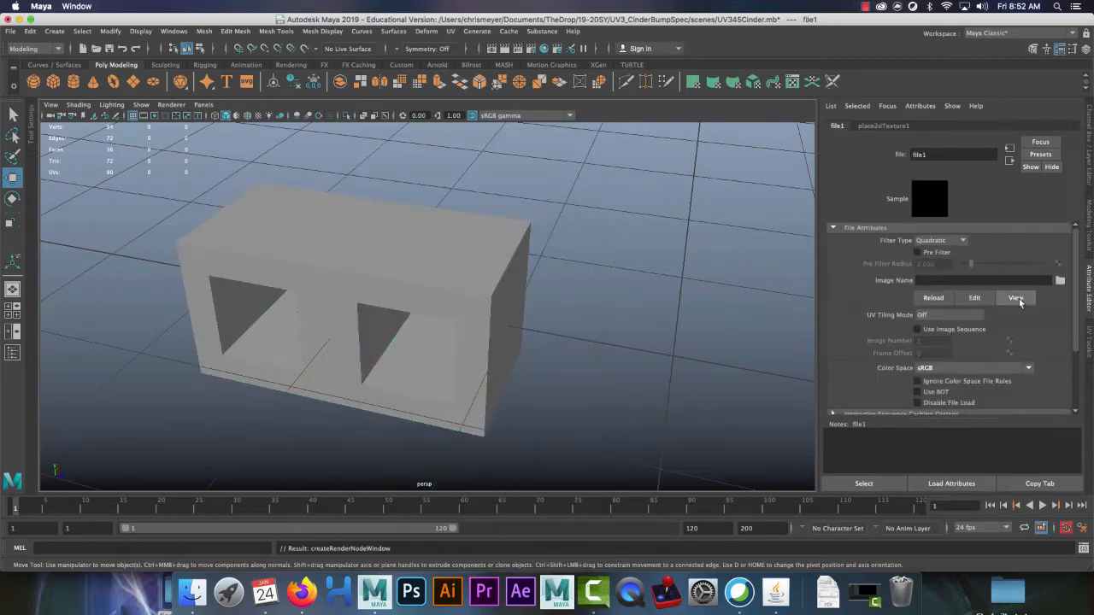
{"action": "left_click", "coordinate": [1059, 281]}
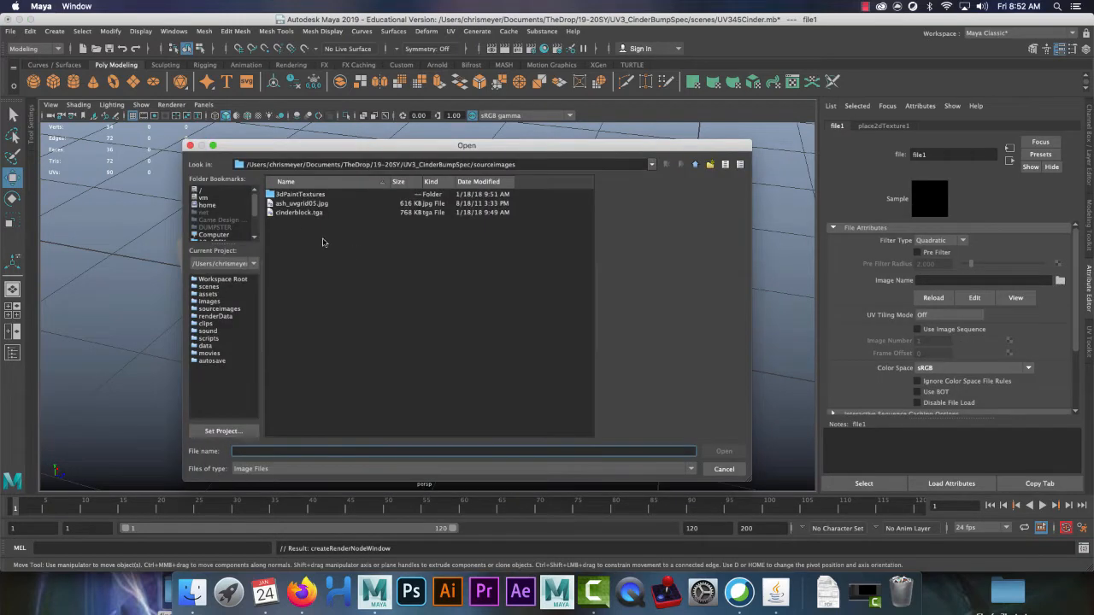
{"action": "left_click", "coordinate": [303, 204]}
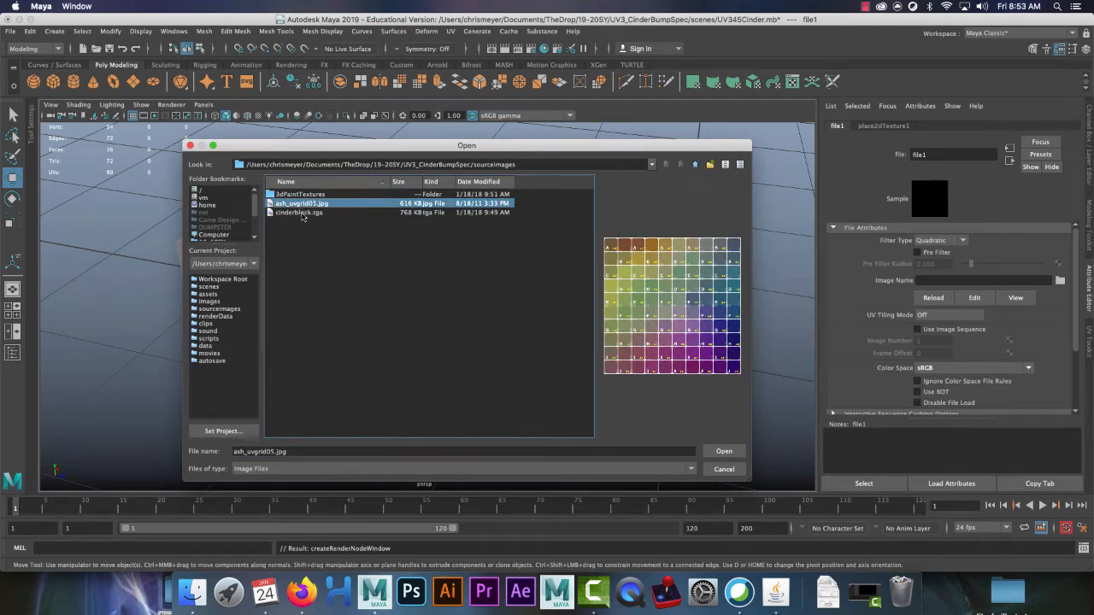
{"action": "left_click", "coordinate": [301, 212]}
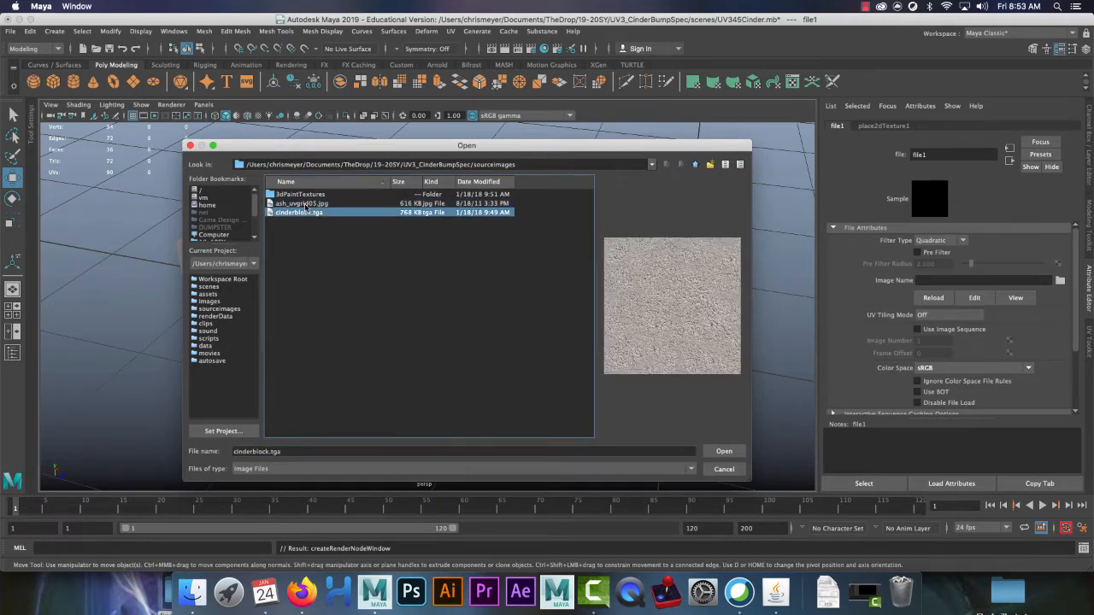
{"action": "left_click", "coordinate": [717, 452]}
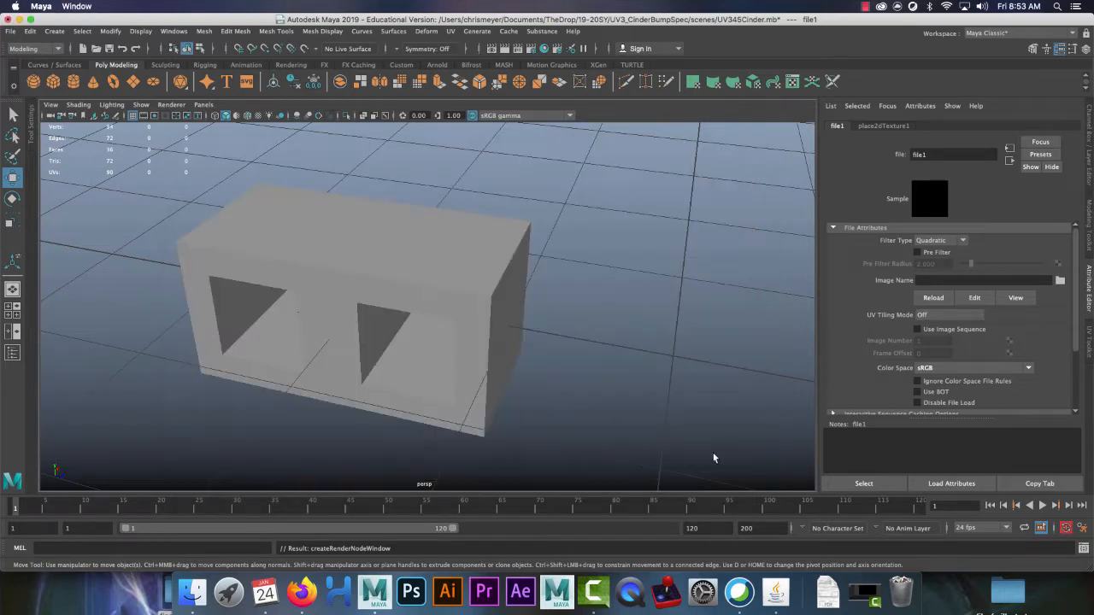
{"action": "left_click", "coordinate": [348, 272]}
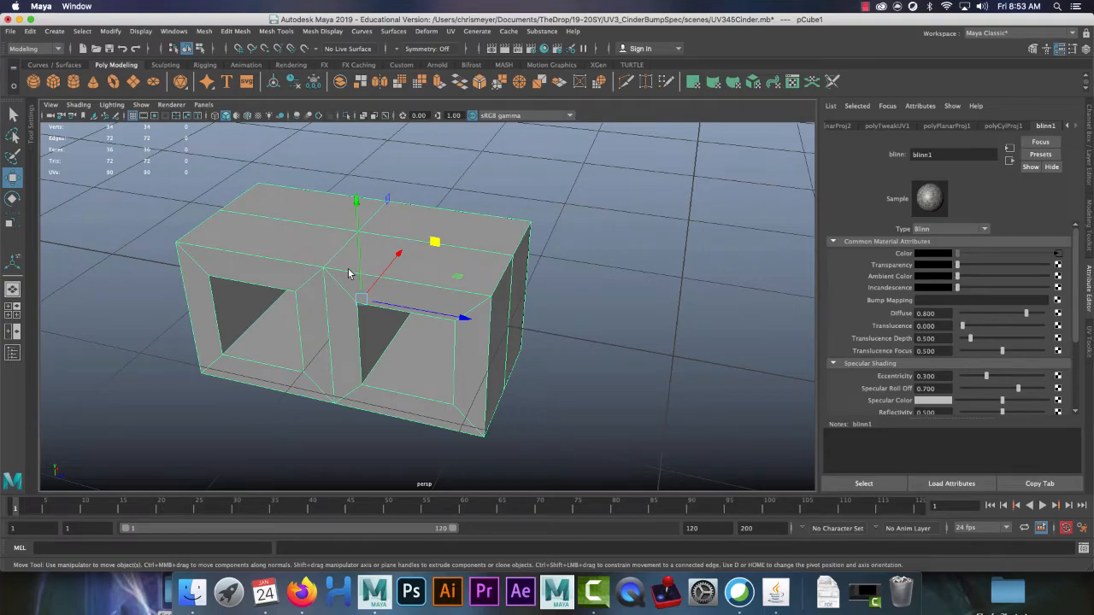
Step: Switch to textured display (6) and orbit to view the concrete texture
{"action": "key", "text": "6"}
{"action": "right_click_drag", "start_coordinate": [271, 213], "coordinate": [561, 349], "text": "alt"}
{"action": "left_click_drag", "start_coordinate": [561, 349], "coordinate": [512, 341], "text": "alt"}
{"action": "right_click_drag", "start_coordinate": [513, 341], "coordinate": [492, 289], "text": "alt"}
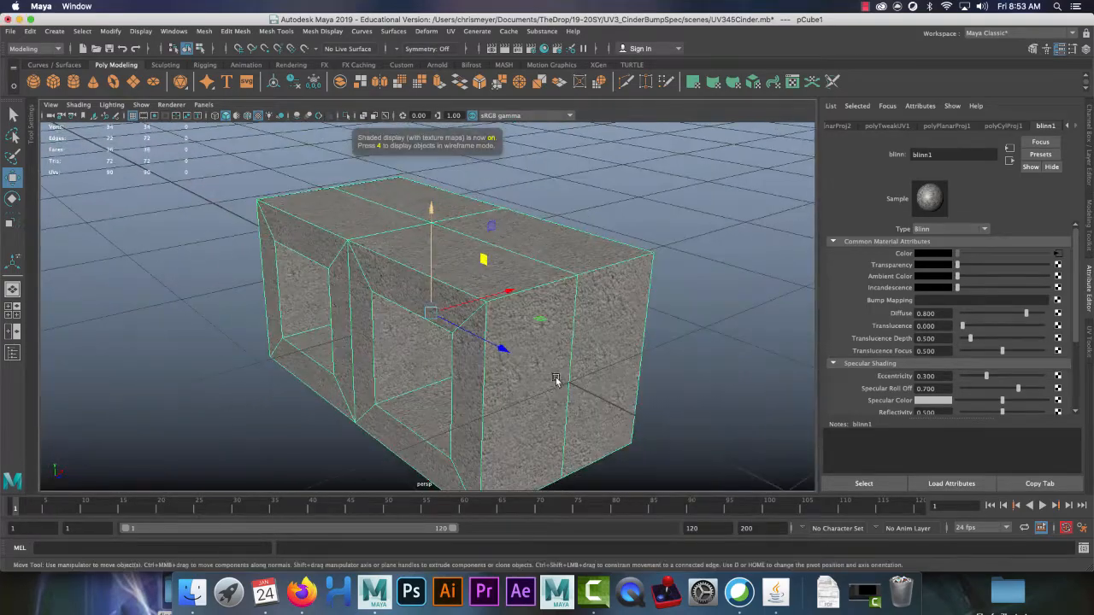
{"action": "left_click_drag", "start_coordinate": [556, 381], "coordinate": [564, 351], "text": "alt"}
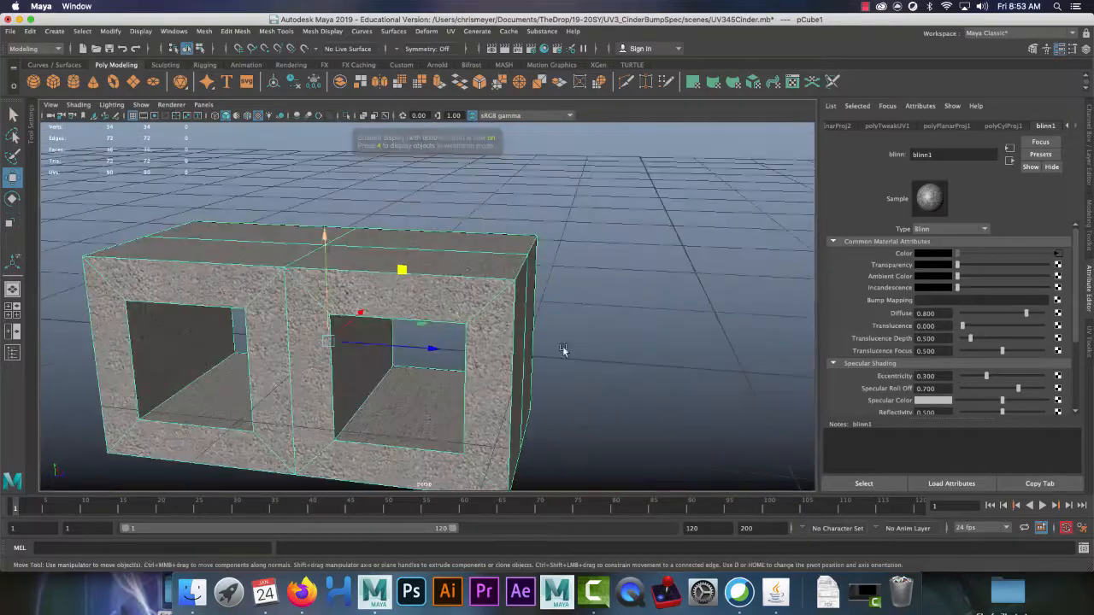
{"action": "left_click_drag", "start_coordinate": [393, 270], "coordinate": [333, 341], "text": "alt"}
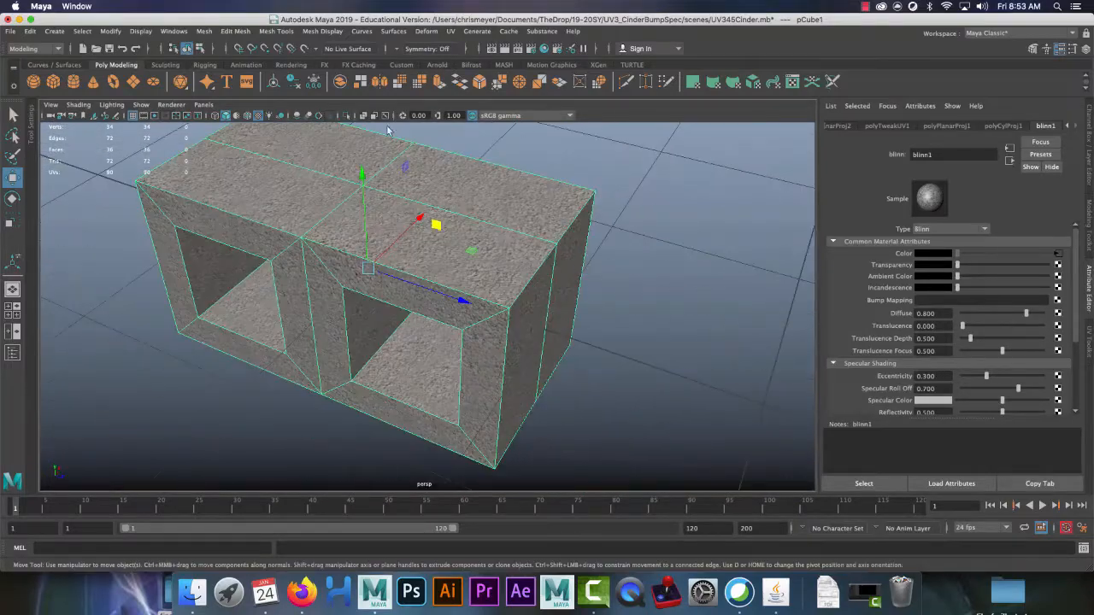
Step: In the UV Editor, scale all UV shells up to fill more of the UV space
{"action": "left_click", "coordinate": [450, 32]}
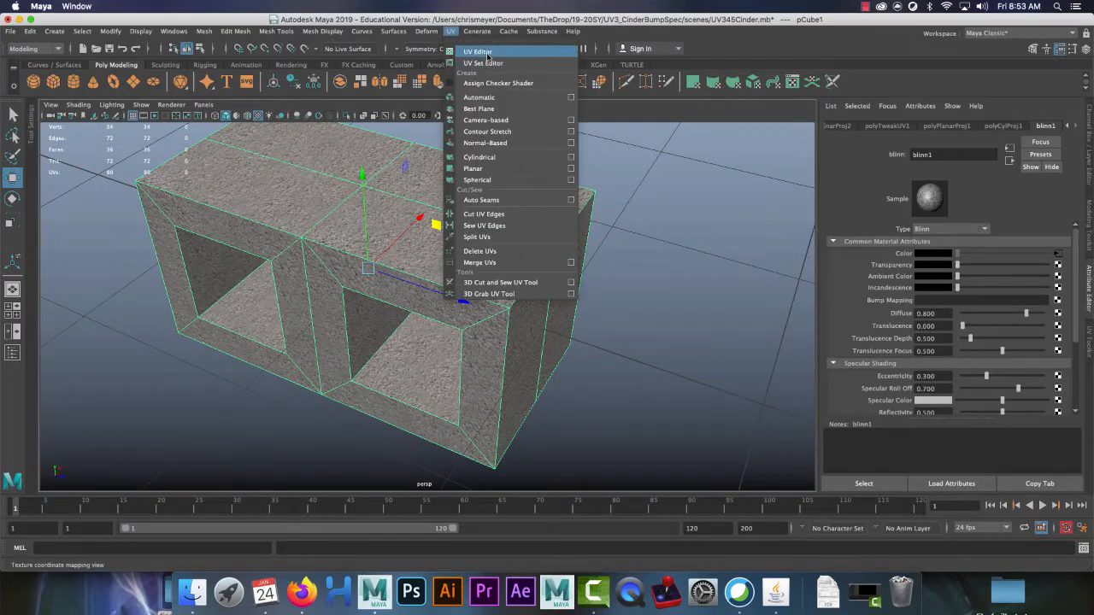
{"action": "left_click", "coordinate": [476, 52]}
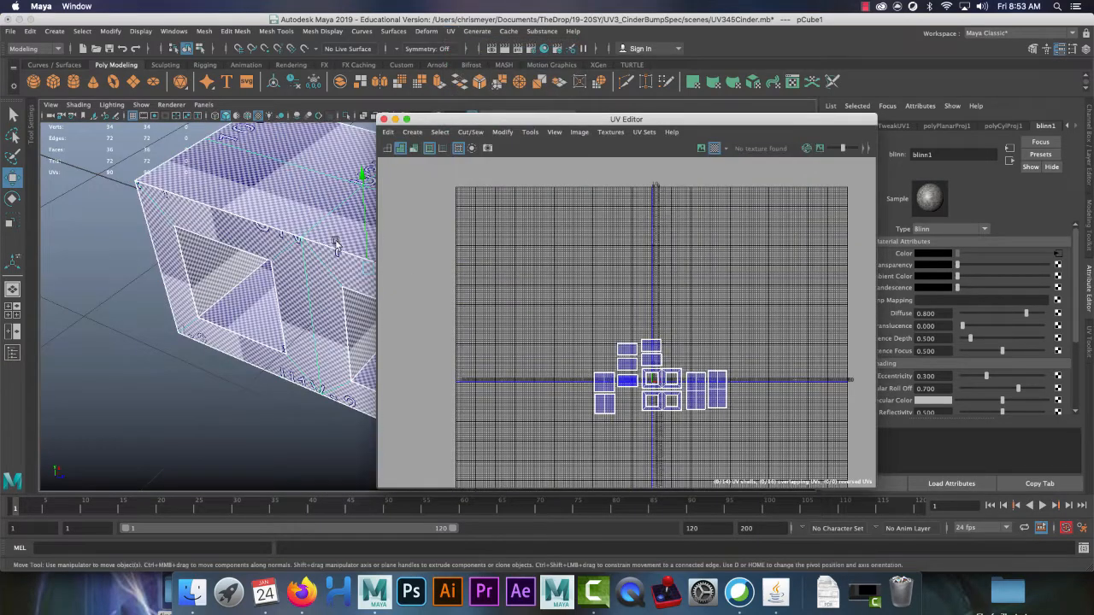
{"action": "left_click_drag", "start_coordinate": [337, 244], "coordinate": [238, 291], "text": "alt"}
{"action": "middle_click_drag", "start_coordinate": [238, 291], "coordinate": [279, 231], "text": "alt"}
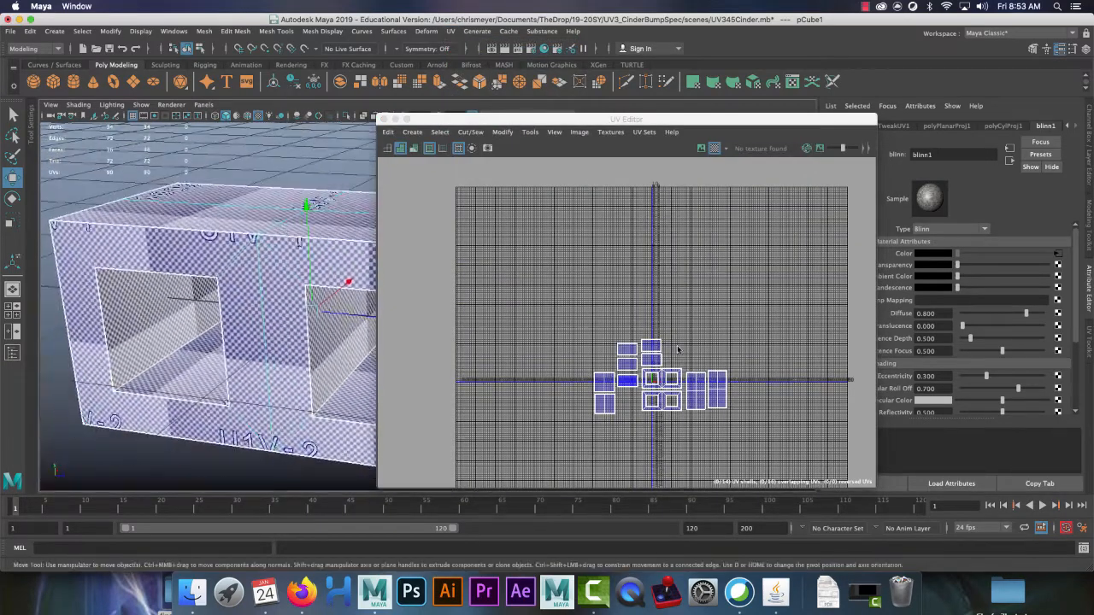
{"action": "right_click_drag", "start_coordinate": [679, 357], "coordinate": [629, 344]}
{"action": "left_click_drag", "start_coordinate": [558, 295], "coordinate": [766, 443]}
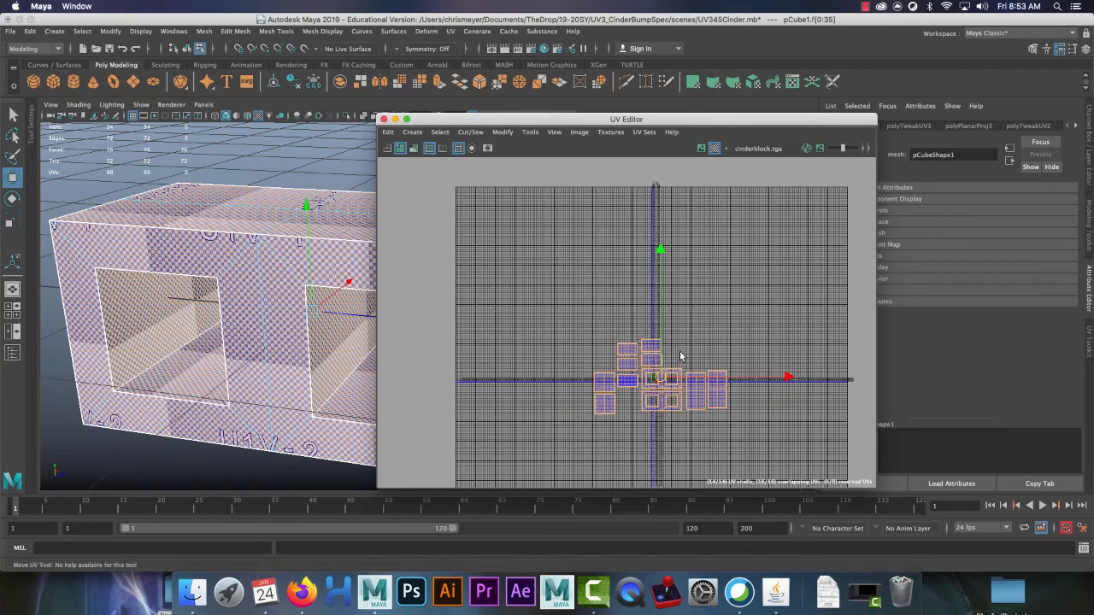
{"action": "key", "text": "r"}
{"action": "left_click_drag", "start_coordinate": [659, 377], "coordinate": [895, 234]}
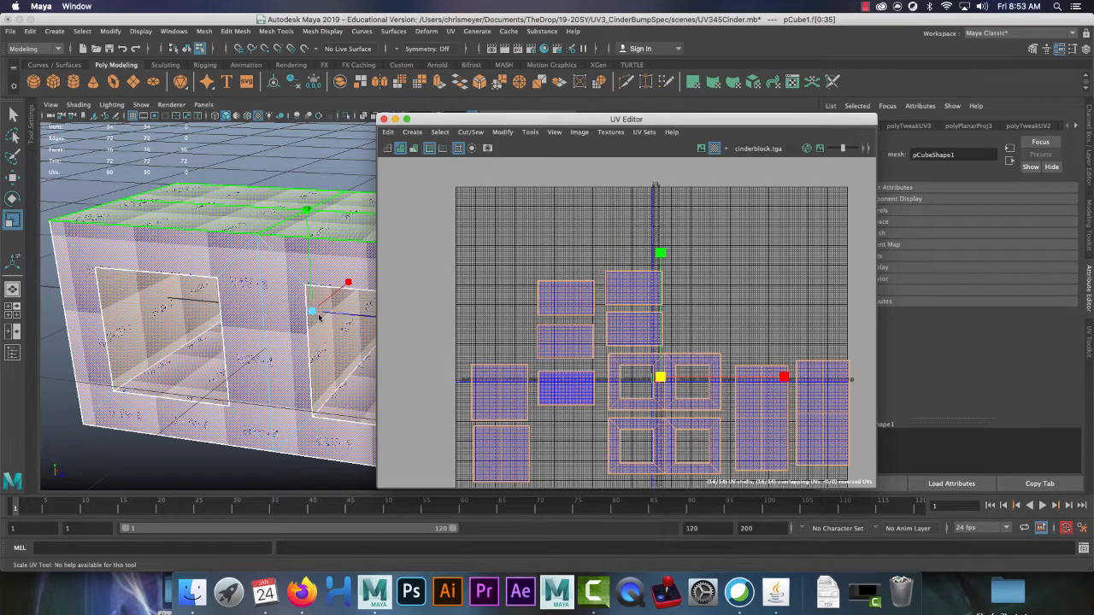
{"action": "left_click_drag", "start_coordinate": [660, 377], "coordinate": [650, 385]}
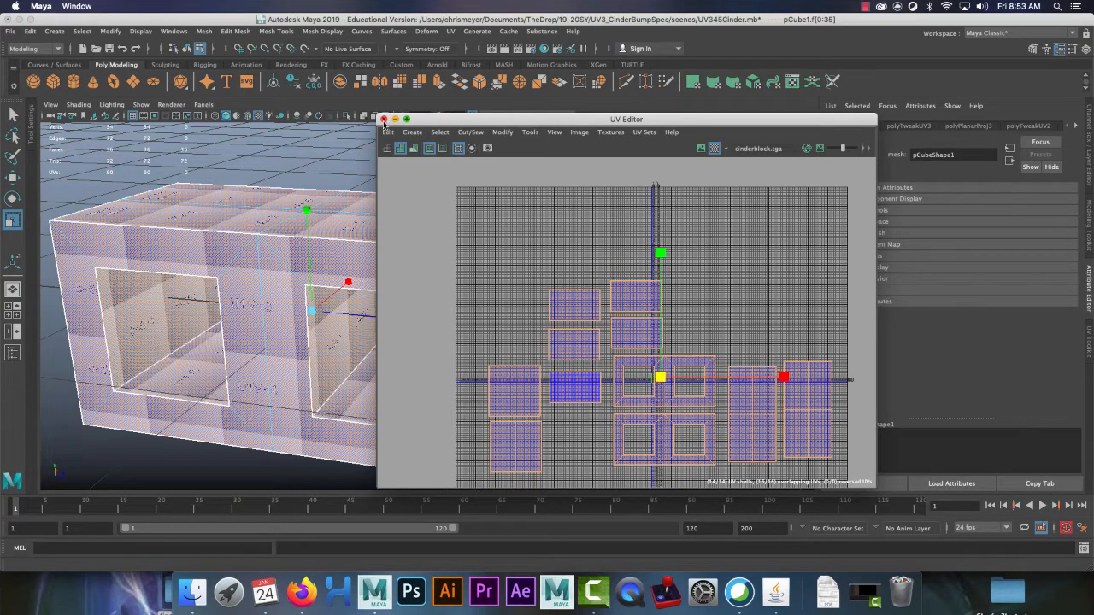
Step: Show the blinn1 attributes, close the UV Editor, and deselect the block
{"action": "right_click_drag", "start_coordinate": [215, 256], "coordinate": [254, 225]}
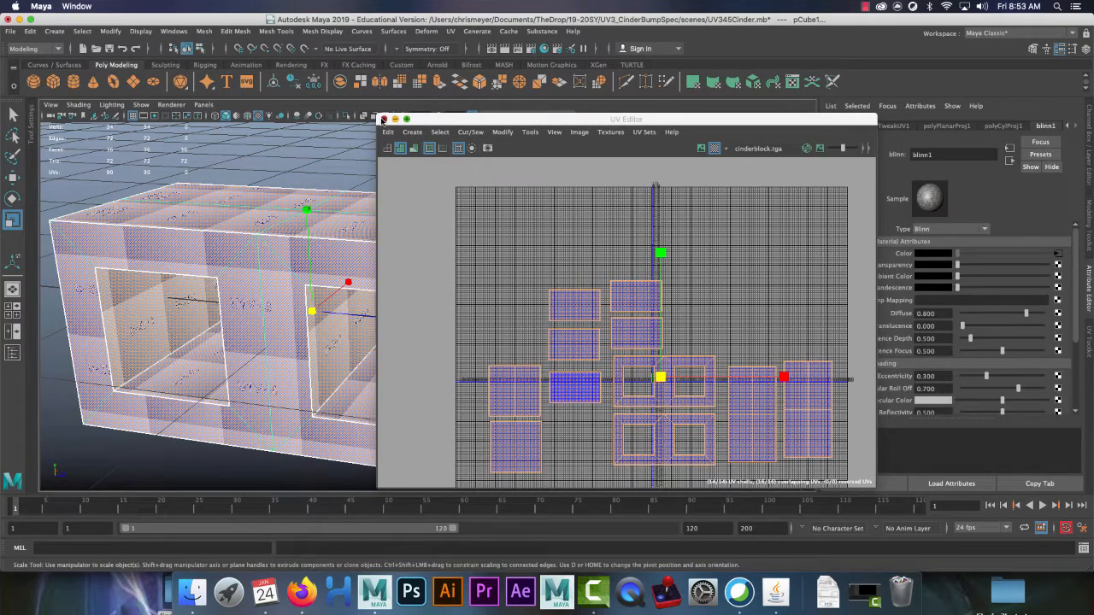
{"action": "left_click", "coordinate": [383, 119]}
{"action": "left_click", "coordinate": [564, 191]}
{"action": "left_click_drag", "start_coordinate": [579, 205], "coordinate": [524, 273], "text": "alt"}
Step: Select the cinder block and assign it a new Lambert material
{"action": "right_click_drag", "start_coordinate": [524, 272], "coordinate": [345, 281], "text": "alt"}
{"action": "left_click_drag", "start_coordinate": [345, 281], "coordinate": [427, 274], "text": "alt"}
{"action": "right_click_drag", "start_coordinate": [427, 273], "coordinate": [375, 299], "text": "alt"}
{"action": "left_click_drag", "start_coordinate": [375, 299], "coordinate": [424, 299], "text": "alt"}
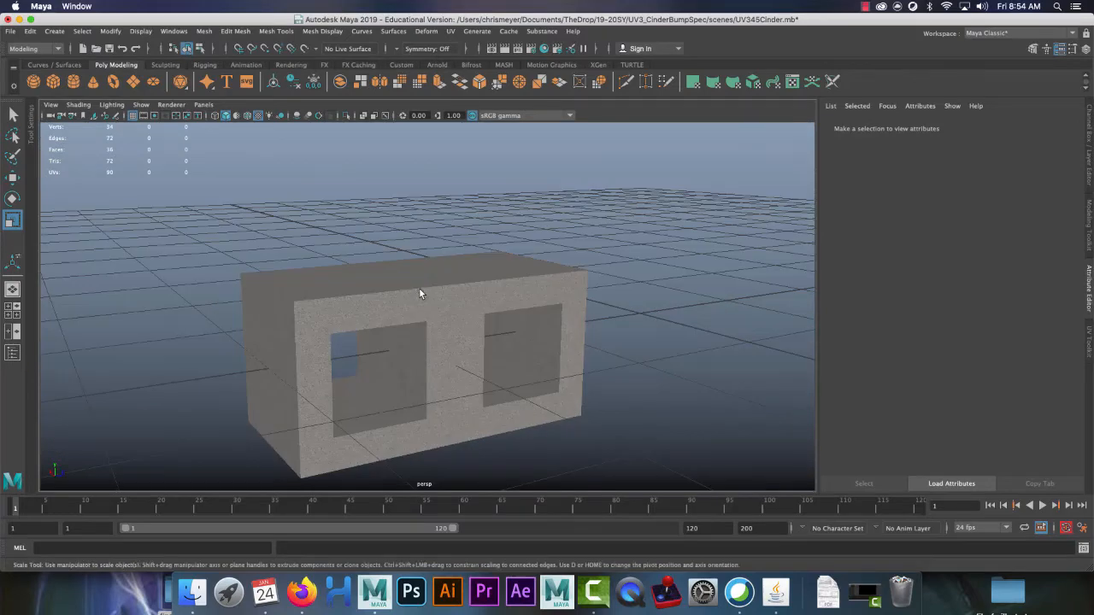
{"action": "left_click", "coordinate": [419, 289]}
{"action": "right_click_drag", "start_coordinate": [355, 199], "coordinate": [436, 499]}
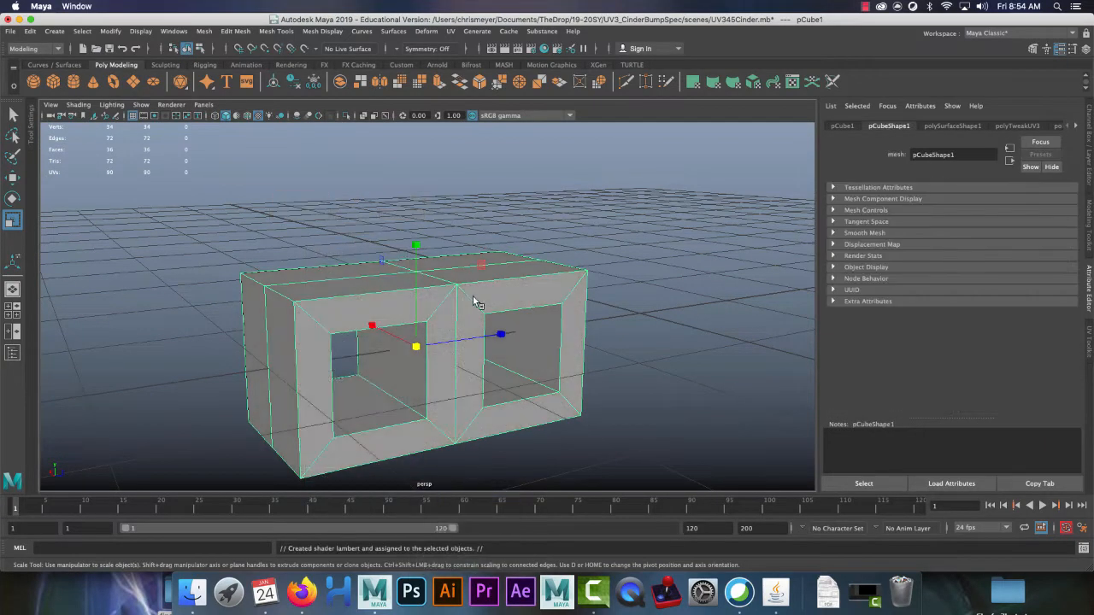
{"action": "left_click_drag", "start_coordinate": [476, 300], "coordinate": [787, 274], "text": "alt"}
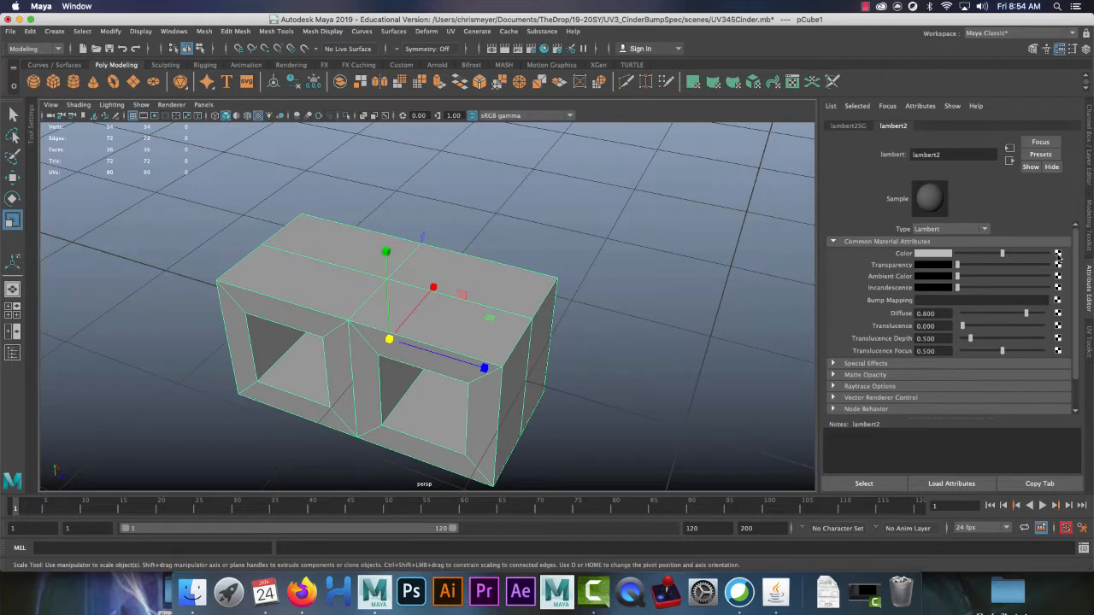
Step: Rename the Lambert to UVGRID and connect a new file texture to its colour
{"action": "left_click", "coordinate": [952, 155]}
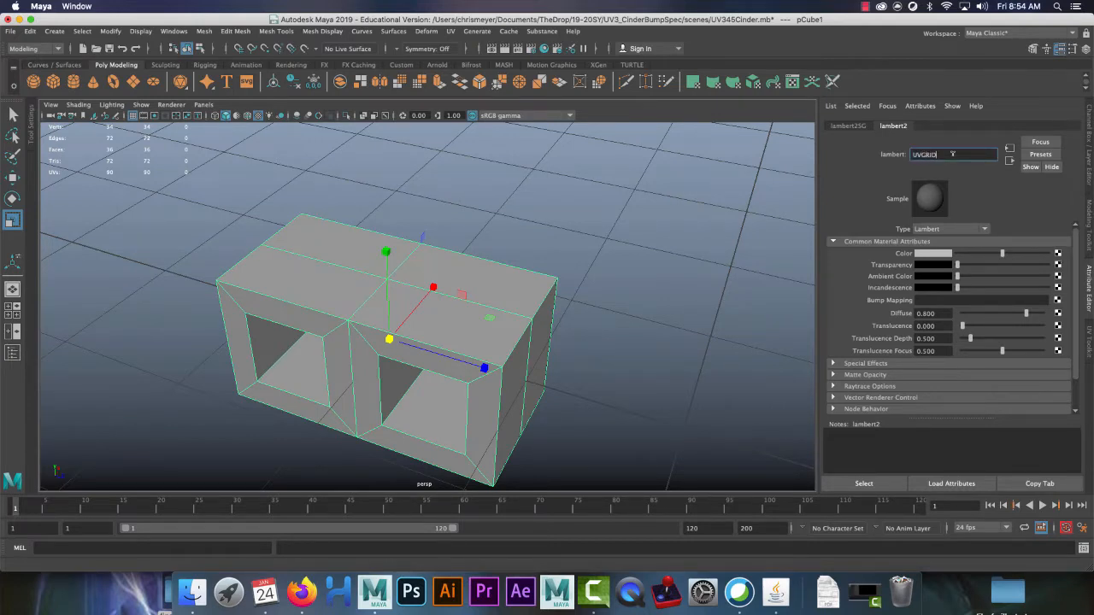
{"action": "type", "text": "UVGRID"}
{"action": "key", "text": "Return"}
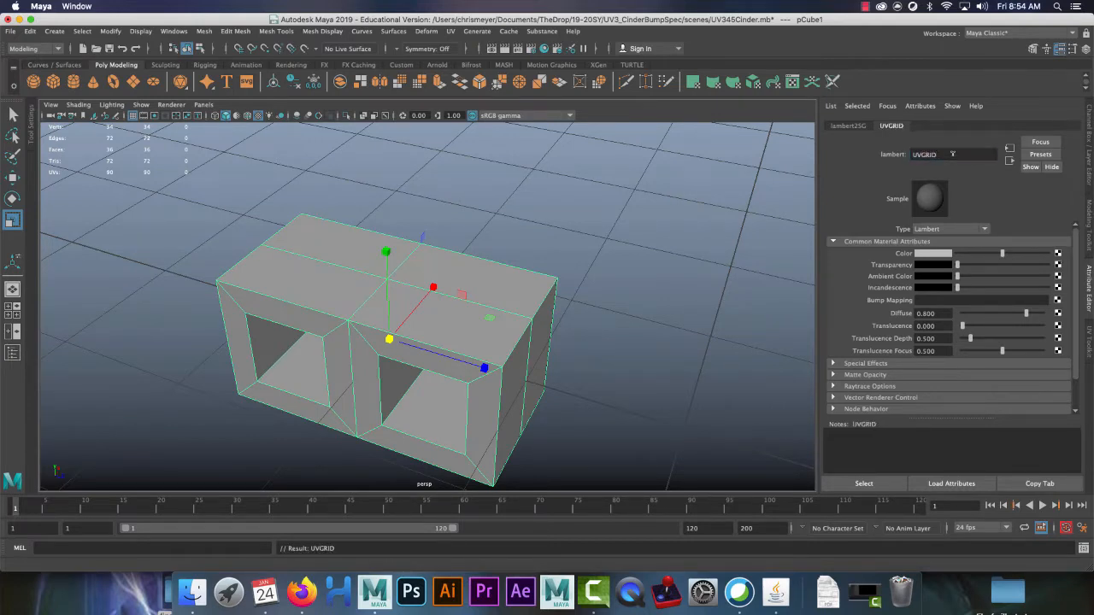
{"action": "left_click", "coordinate": [1058, 253]}
{"action": "left_click", "coordinate": [525, 248]}
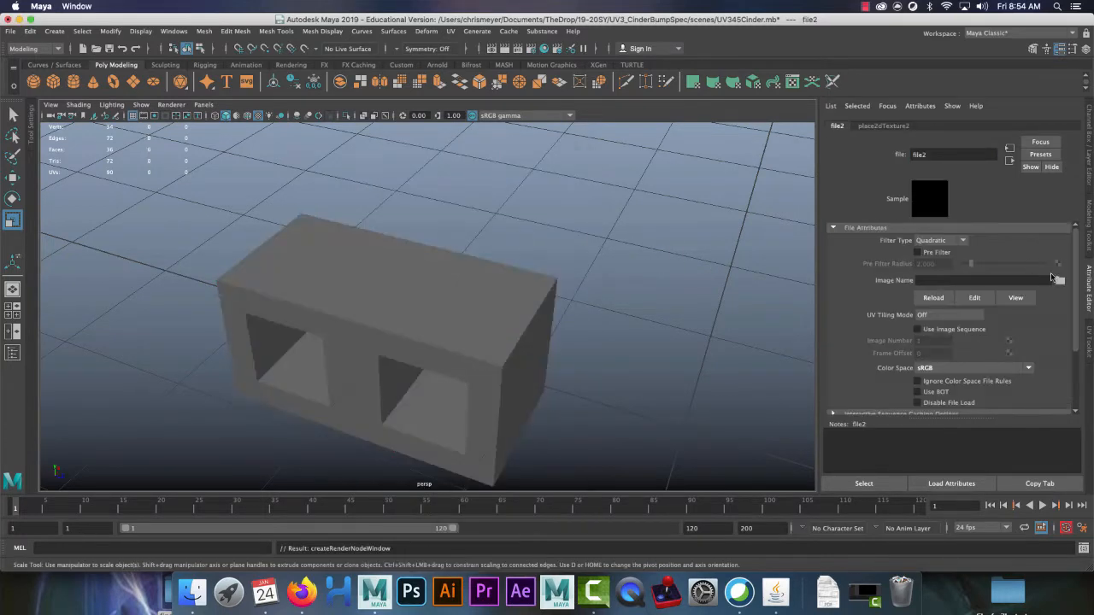
Step: Load ash_uvgrid05.jpg as the image for the UVGRID material's file2 texture
{"action": "left_click", "coordinate": [1061, 281]}
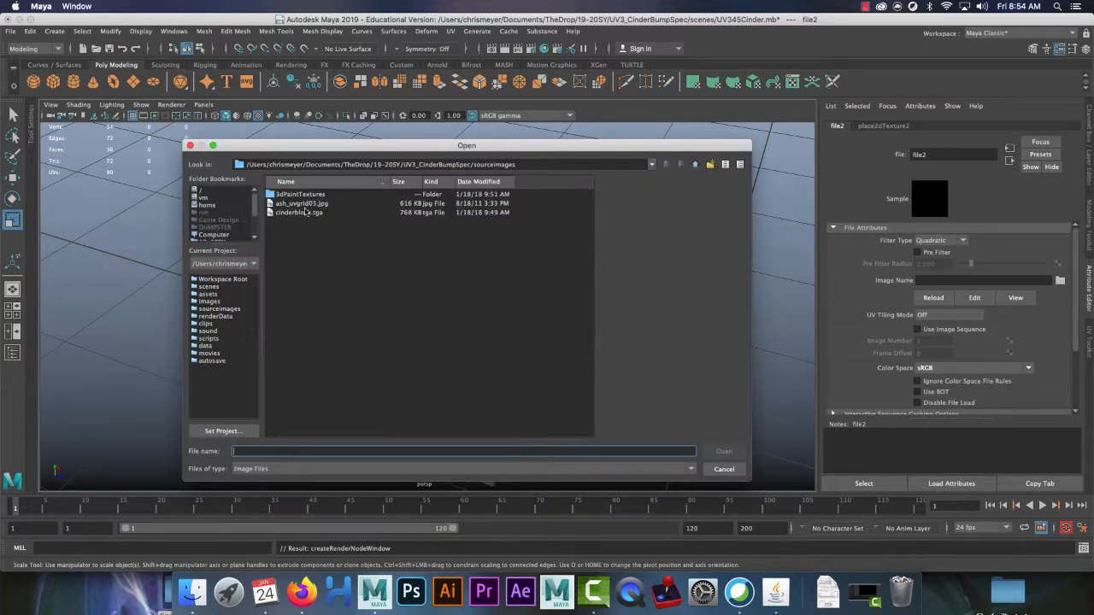
{"action": "left_click", "coordinate": [305, 212]}
{"action": "left_click", "coordinate": [303, 203]}
{"action": "left_click", "coordinate": [864, 6]}
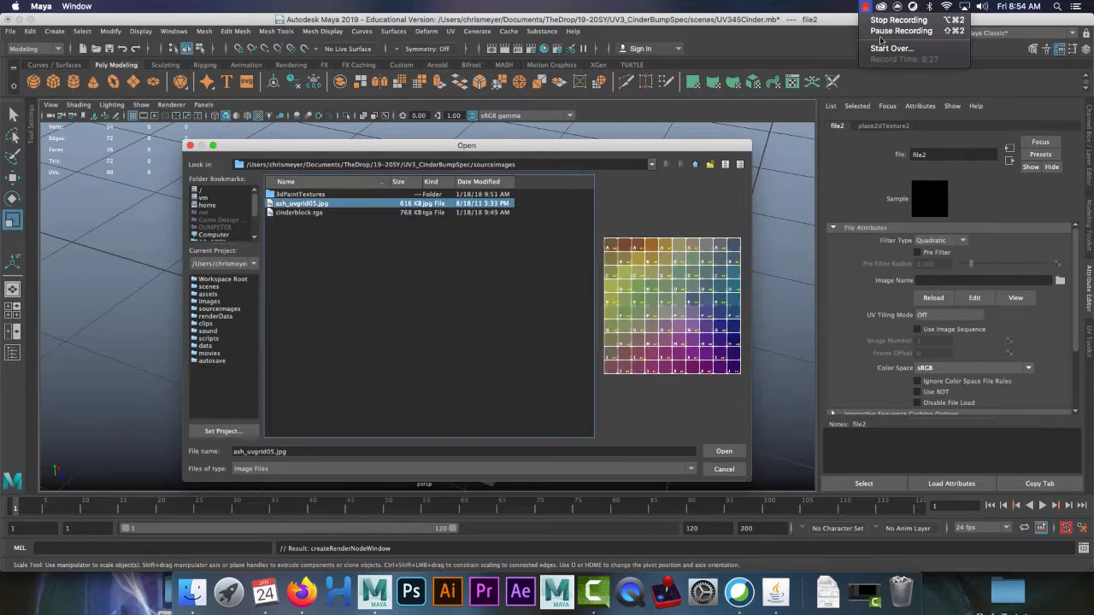
{"action": "left_click", "coordinate": [884, 32]}
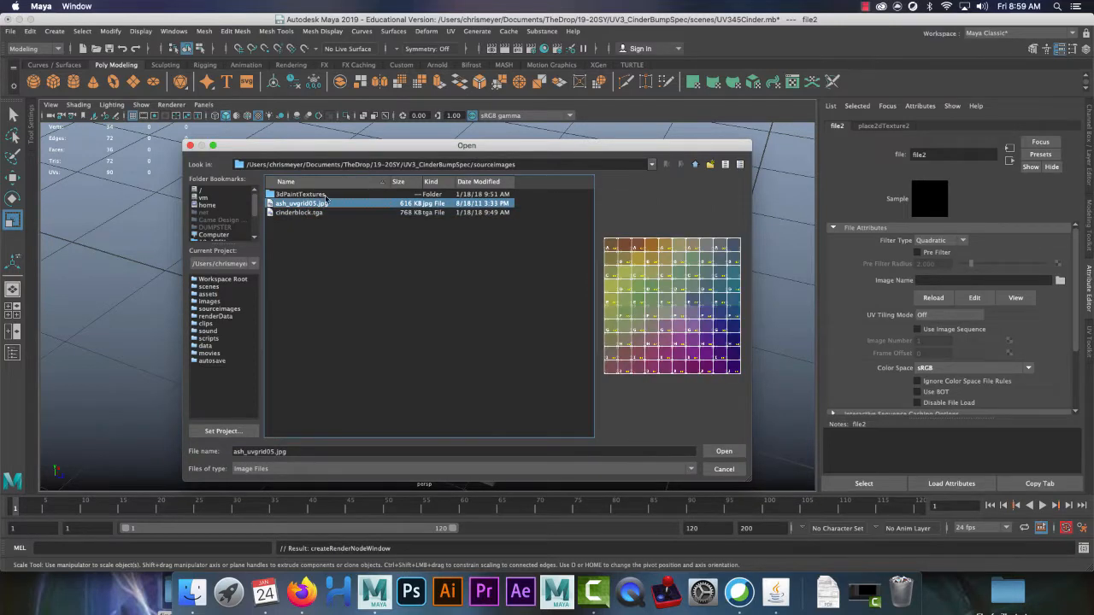
{"action": "left_click", "coordinate": [720, 450]}
Step: Tumble around the cinder block to inspect the UV grid on its faces, openings and top
{"action": "right_click_drag", "start_coordinate": [408, 269], "coordinate": [495, 347], "text": "alt"}
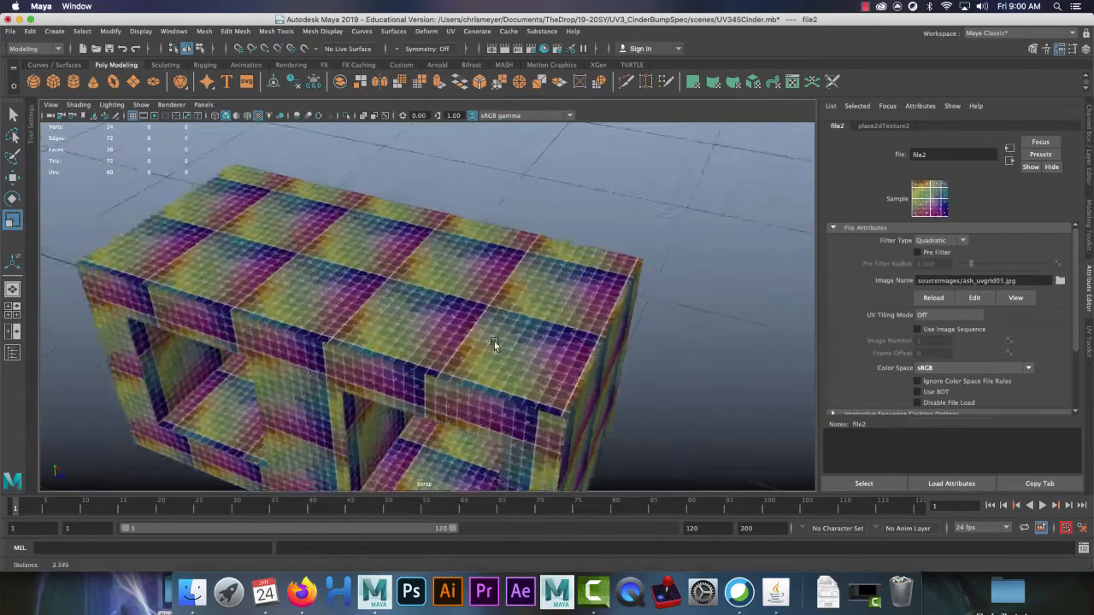
{"action": "left_click_drag", "start_coordinate": [495, 347], "coordinate": [670, 288], "text": "alt"}
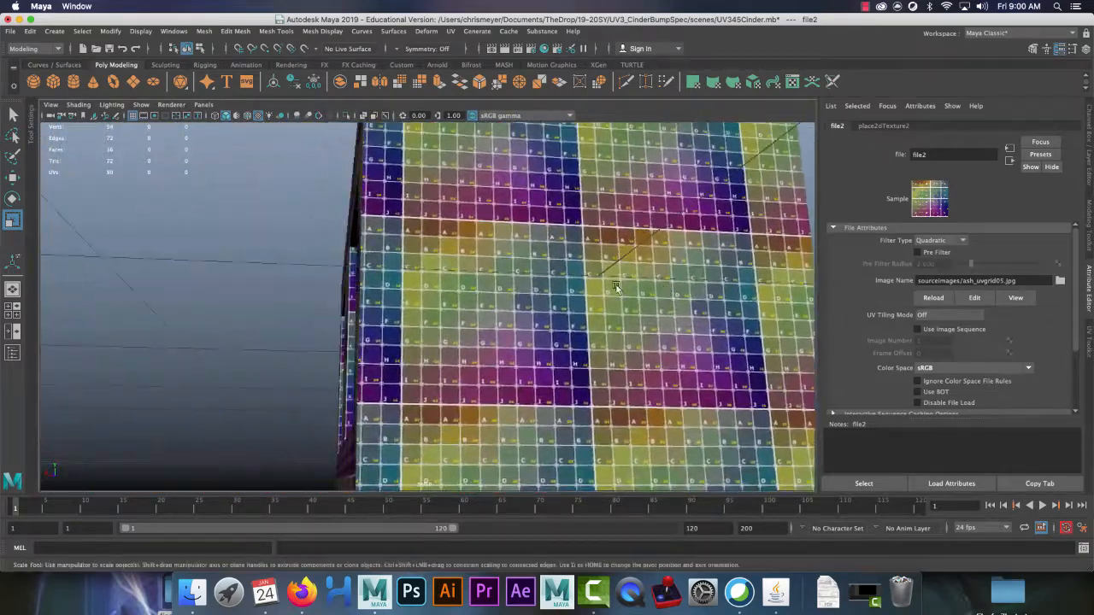
{"action": "right_click_drag", "start_coordinate": [616, 292], "coordinate": [589, 346], "text": "alt"}
{"action": "left_click_drag", "start_coordinate": [589, 346], "coordinate": [517, 363], "text": "alt"}
{"action": "right_click_drag", "start_coordinate": [517, 363], "coordinate": [454, 336], "text": "alt"}
{"action": "mouse_move", "coordinate": [453, 336]}
{"action": "left_mouse_down", "text": "alt"}
{"action": "mouse_move", "coordinate": [438, 343]}
{"action": "mouse_move", "coordinate": [457, 336]}
{"action": "left_mouse_up", "text": "alt"}
{"action": "middle_click_drag", "start_coordinate": [444, 313], "coordinate": [440, 309], "text": "alt"}
{"action": "left_click_drag", "start_coordinate": [440, 308], "coordinate": [361, 318], "text": "alt"}
{"action": "middle_click_drag", "start_coordinate": [361, 317], "coordinate": [454, 306], "text": "alt"}
{"action": "left_click_drag", "start_coordinate": [454, 305], "coordinate": [481, 270], "text": "alt"}
{"action": "left_click", "coordinate": [865, 7]}
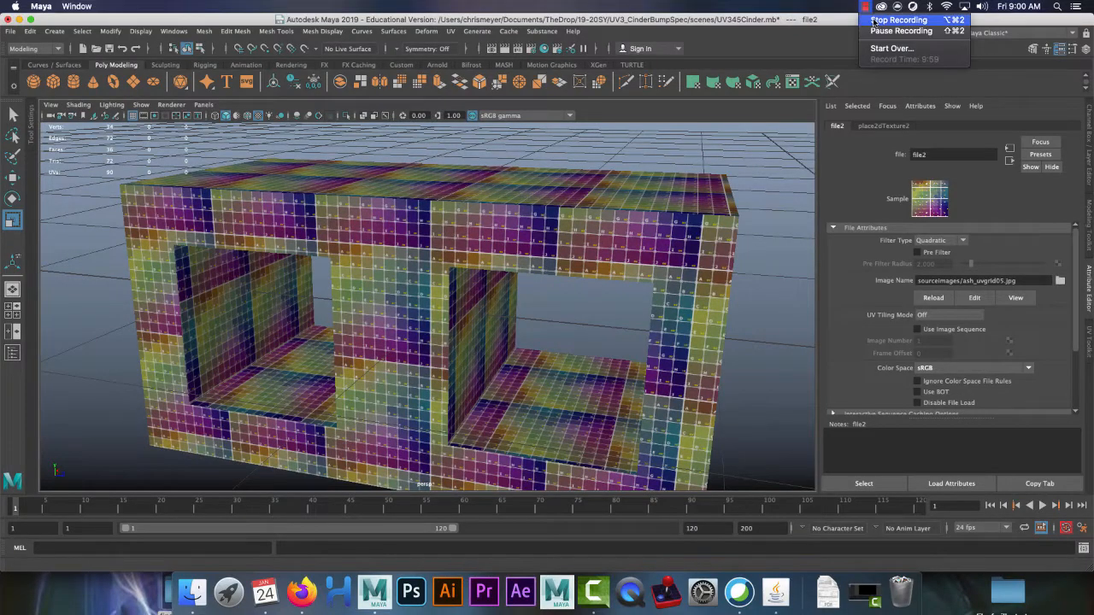